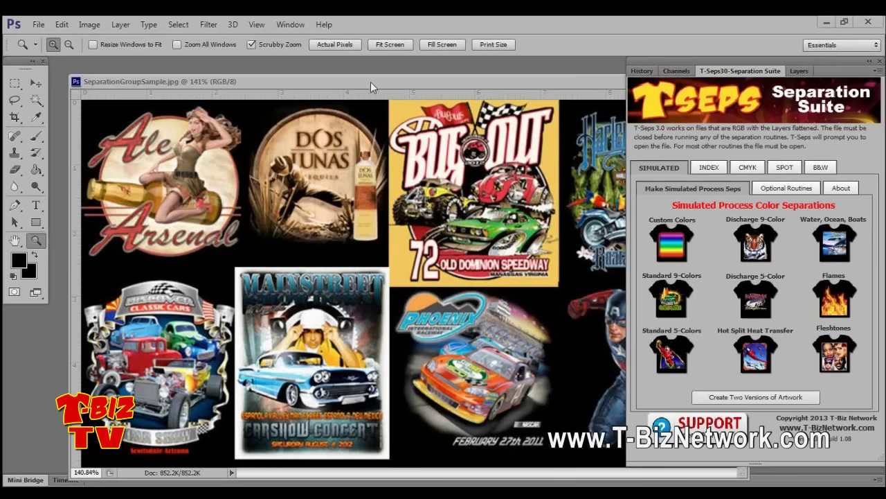
# Close SeparationGroupSample.jpg, fit BarbieBoat-SEPS.psd on screen and look through its list of separation channels.
pyautogui.hotkey('ctrl', 'w')
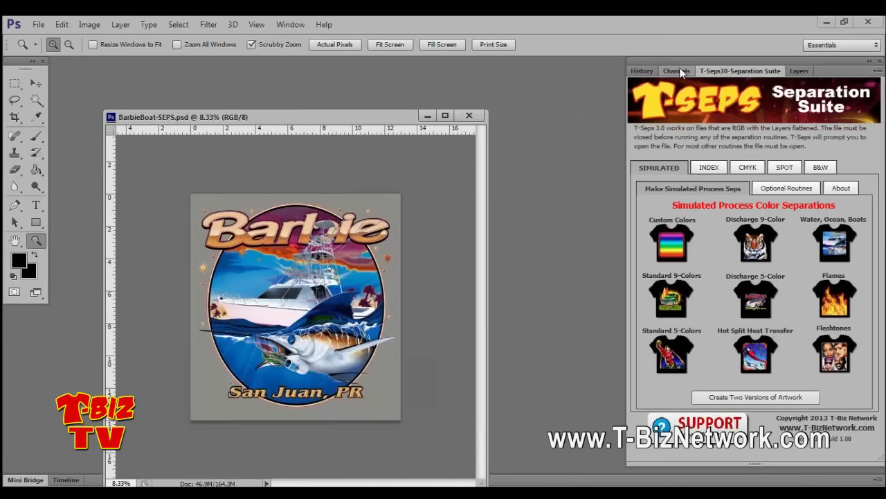
pyautogui.click(679, 69)
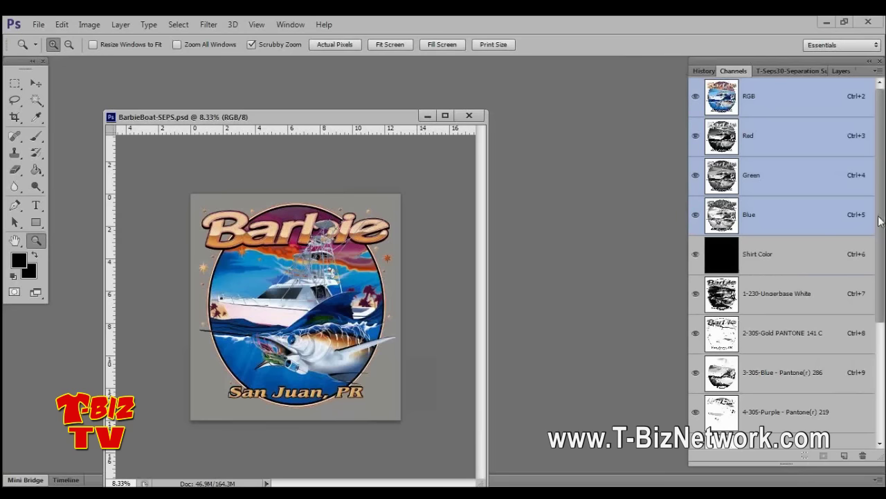
pyautogui.rightClick(328, 258)
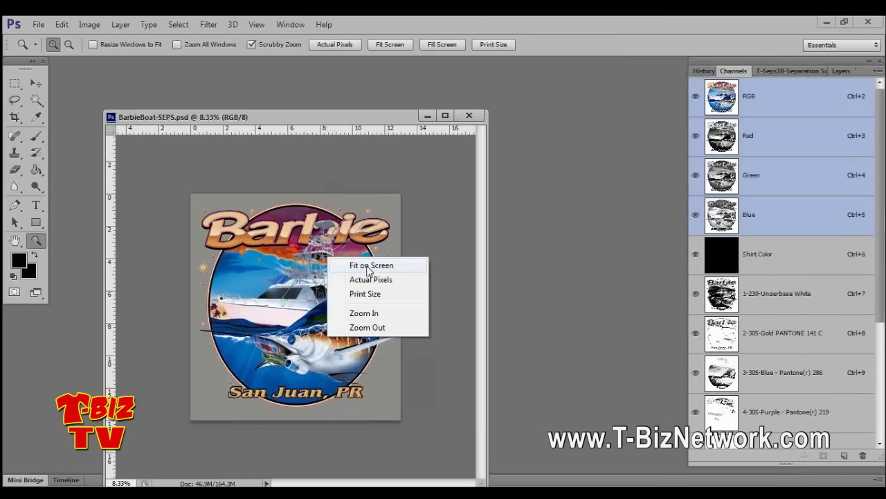
pyautogui.click(368, 270)
pyautogui.scroll(-4, 871, 300)
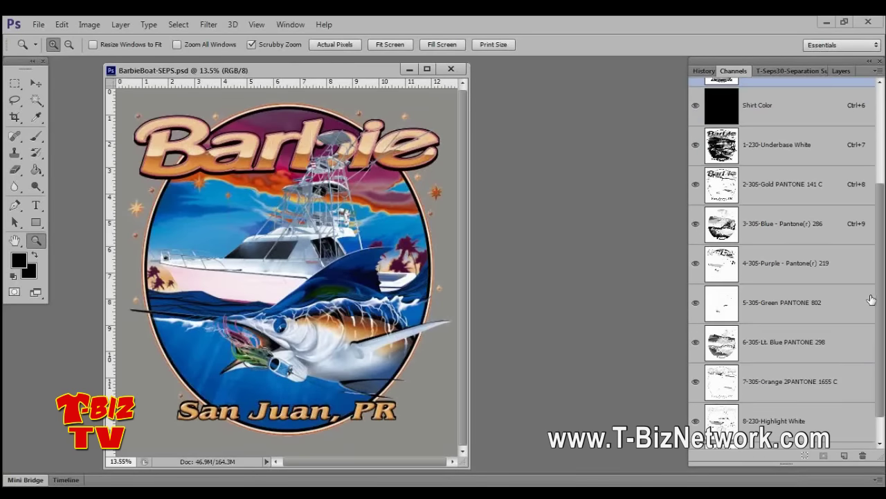
pyautogui.scroll(1, 872, 298)
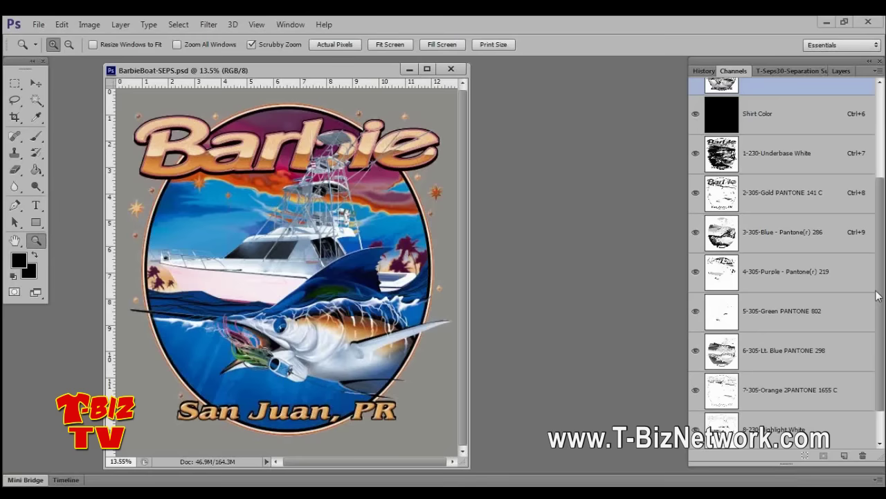
pyautogui.moveTo(877, 297); pyautogui.dragTo(883, 278)
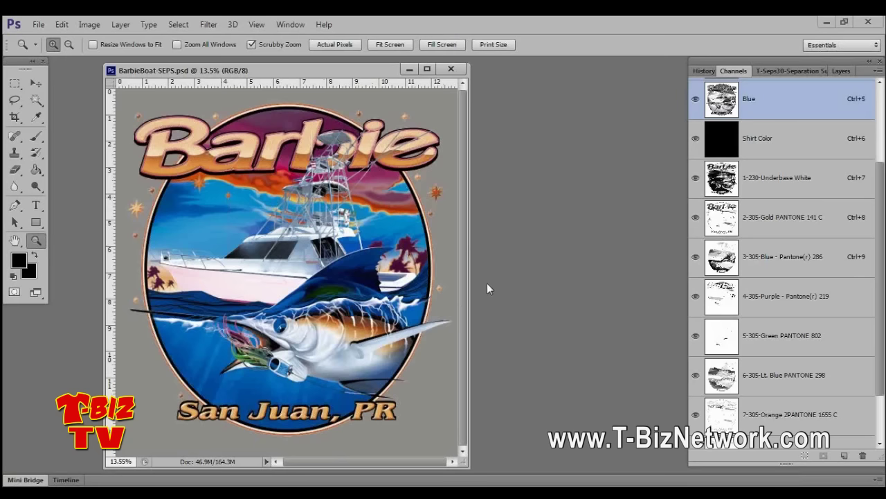
# Look through the Simulated, Index, CMYK, Spot and B&W routine sets of the T-Seps Separation Suite.
pyautogui.click(790, 71)
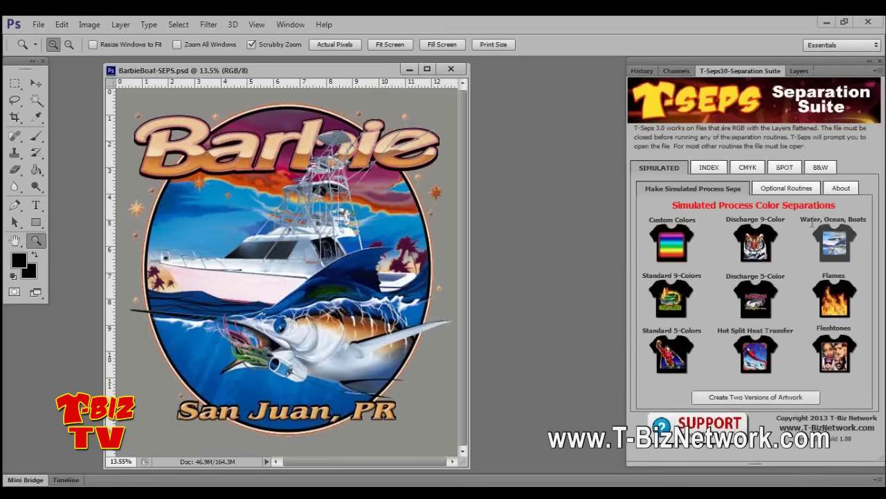
pyautogui.click(703, 169)
pyautogui.click(747, 168)
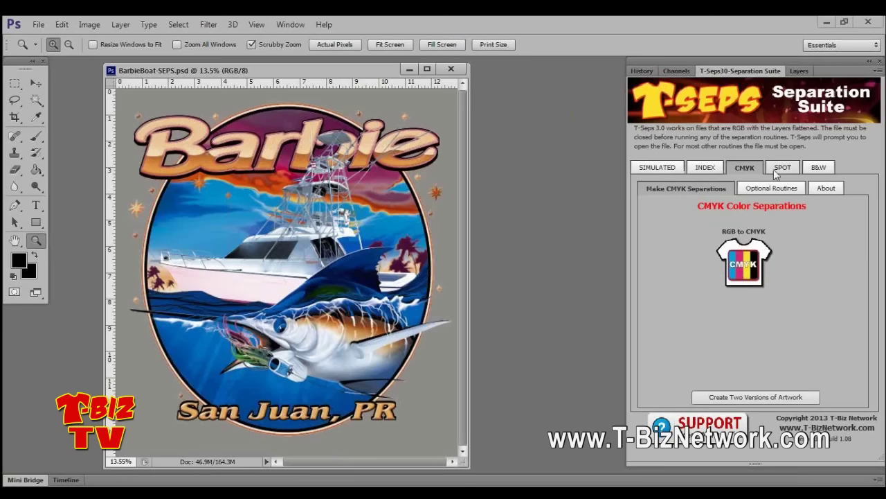
pyautogui.click(779, 168)
pyautogui.click(815, 169)
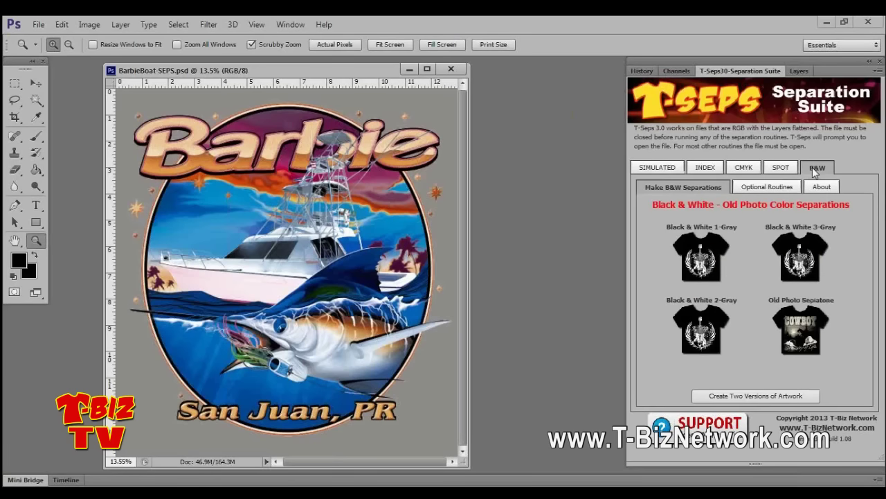
pyautogui.click(665, 169)
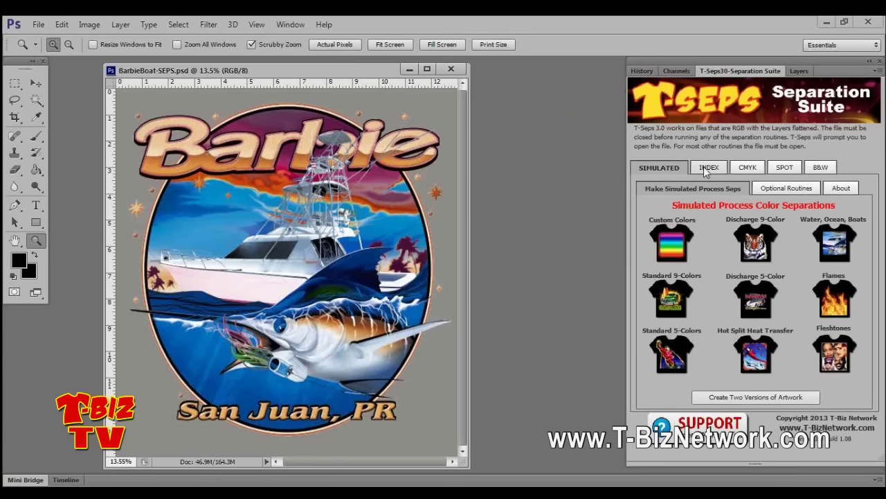
pyautogui.click(704, 169)
pyautogui.click(747, 172)
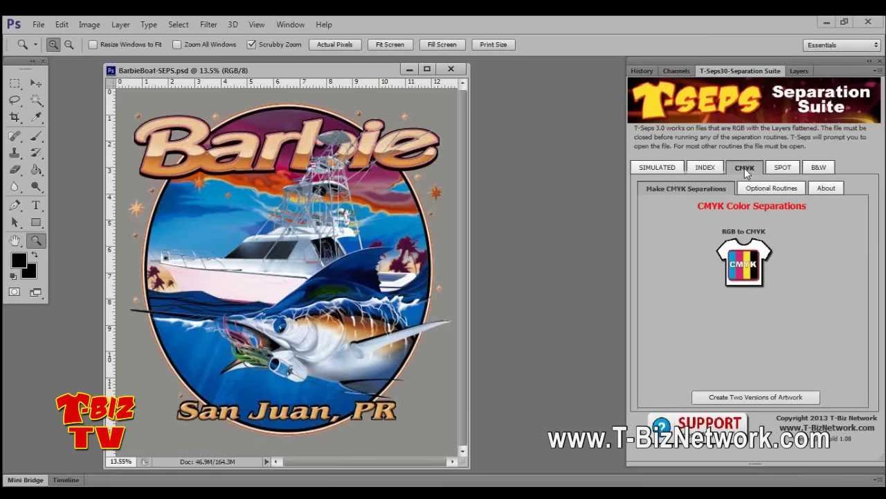
pyautogui.click(780, 169)
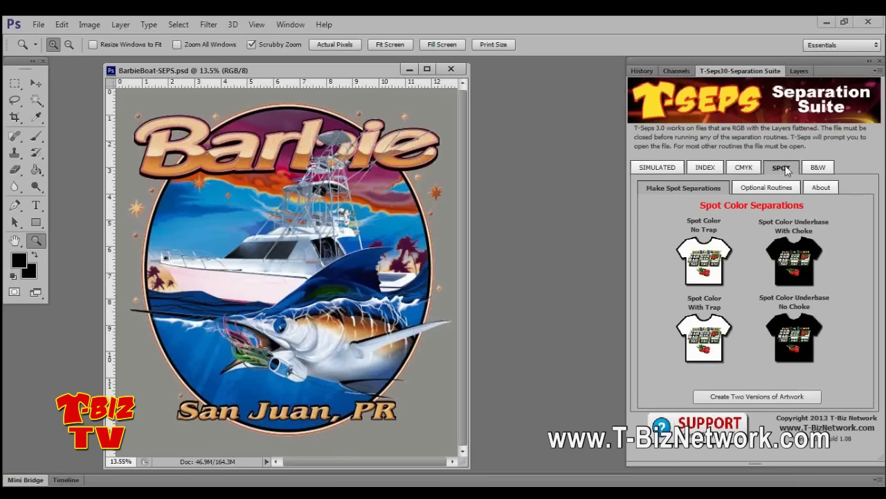
pyautogui.click(818, 167)
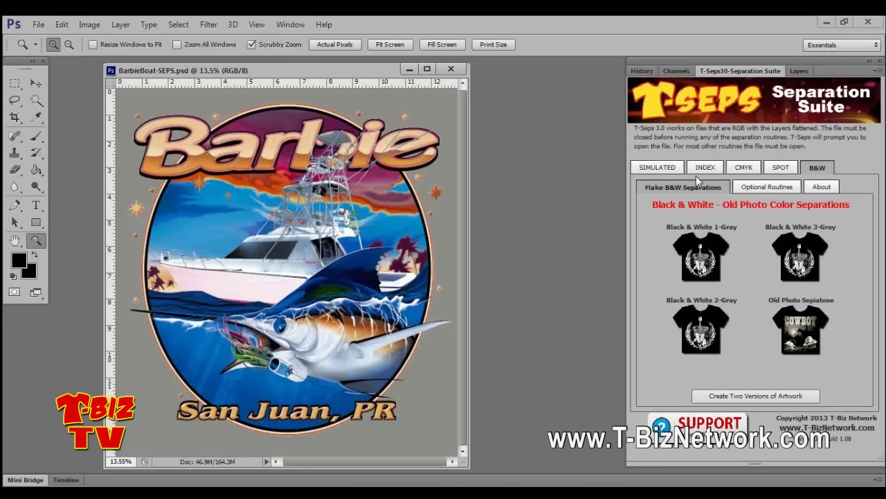
pyautogui.click(666, 169)
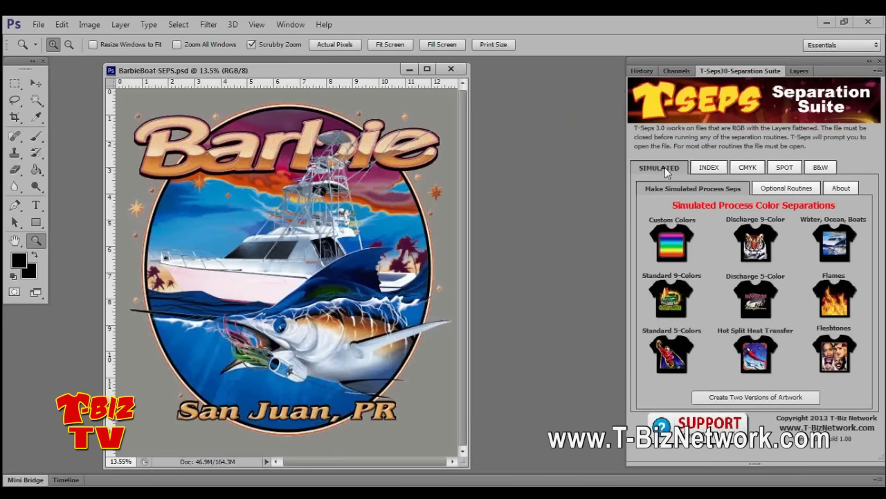
pyautogui.click(709, 167)
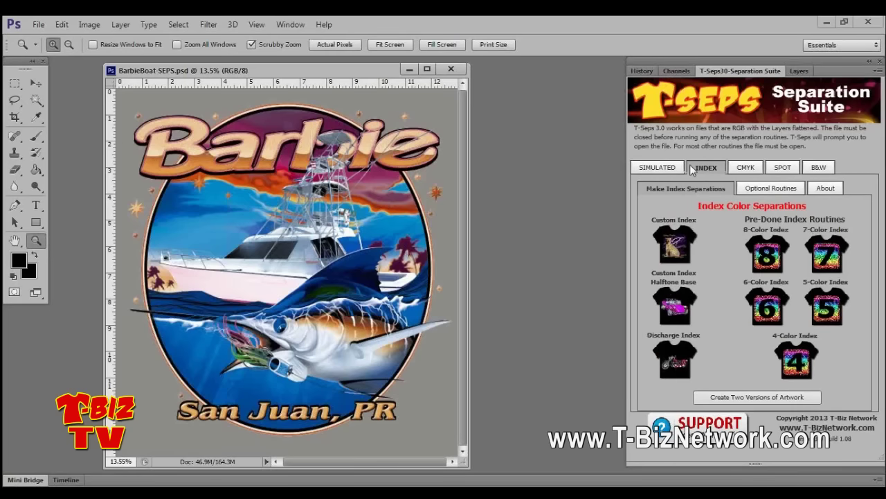
# Read the descriptions of the simulated process routines, such as Flames, Discharge 5-Color, Fleshtones and Hot Split Heat Transfer.
pyautogui.click(659, 169)
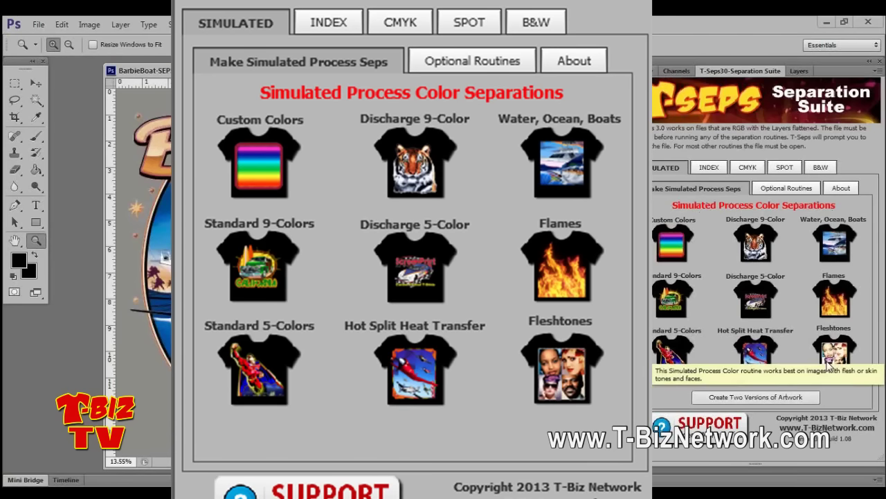
pyautogui.moveTo(832, 311)
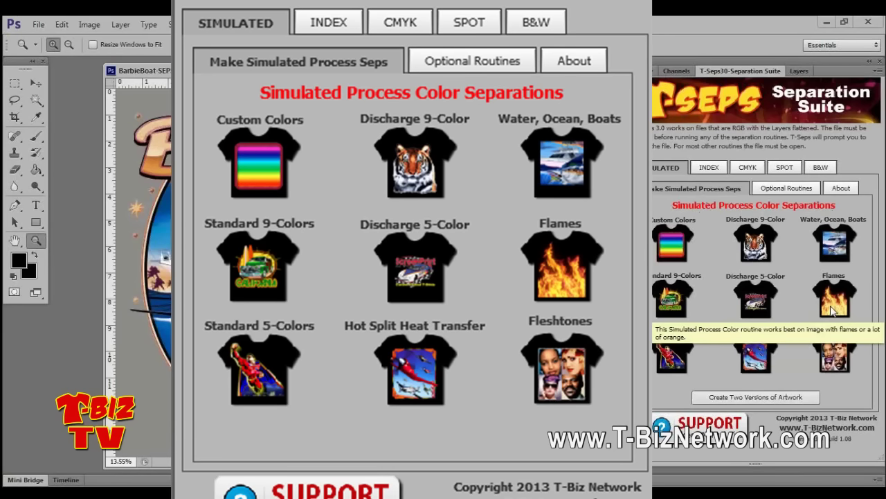
pyautogui.moveTo(836, 256)
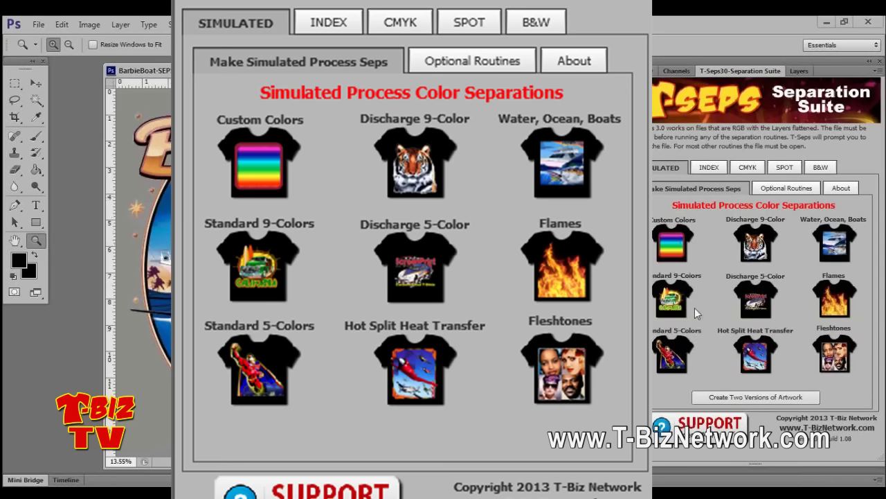
pyautogui.moveTo(759, 284)
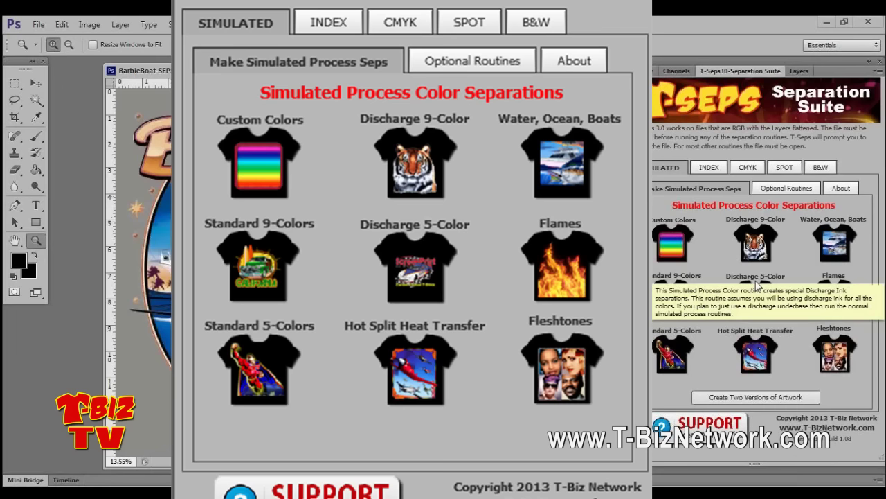
pyautogui.moveTo(841, 361)
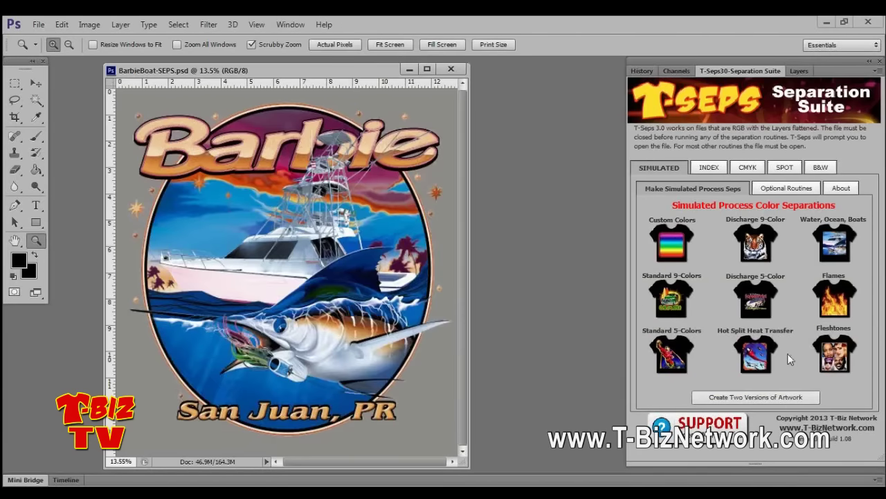
pyautogui.moveTo(769, 340)
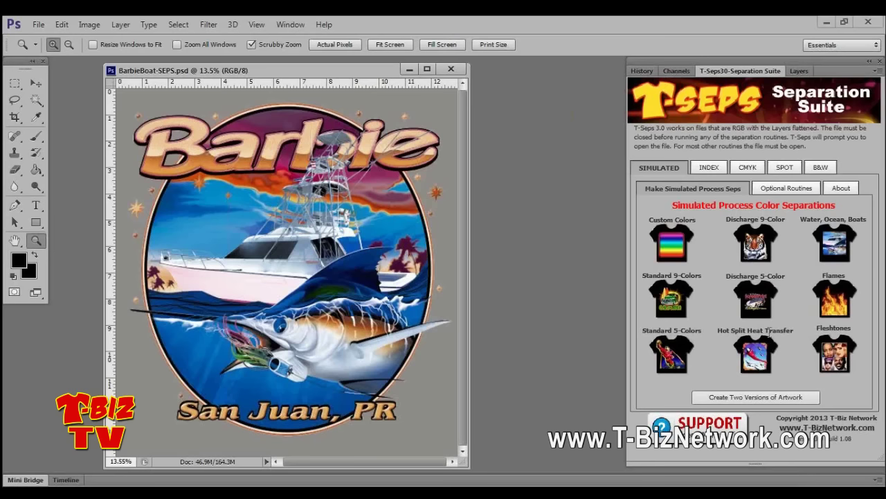
# Review the print order, mesh counts and Pantone names in the BarbieBoat separation channels, and return to the separation suite.
pyautogui.click(678, 71)
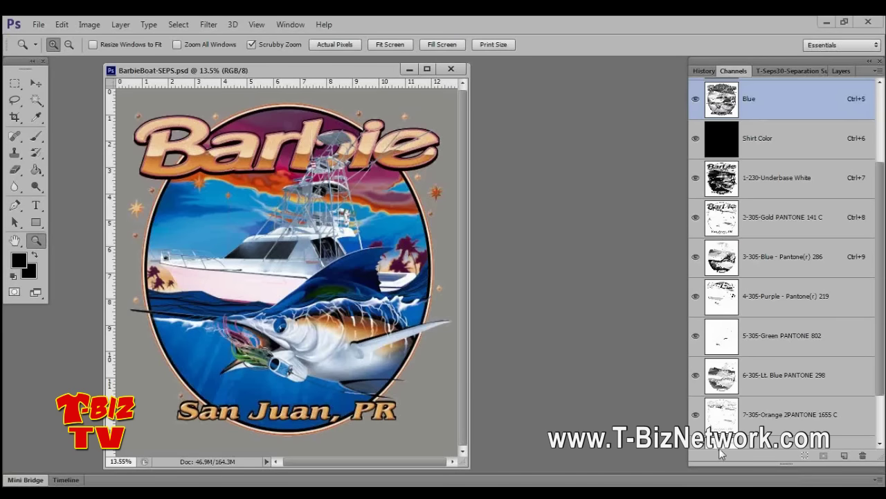
pyautogui.moveTo(879, 353)
pyautogui.mouseDown()
pyautogui.moveTo(881, 400)
pyautogui.moveTo(882, 352)
pyautogui.mouseUp()
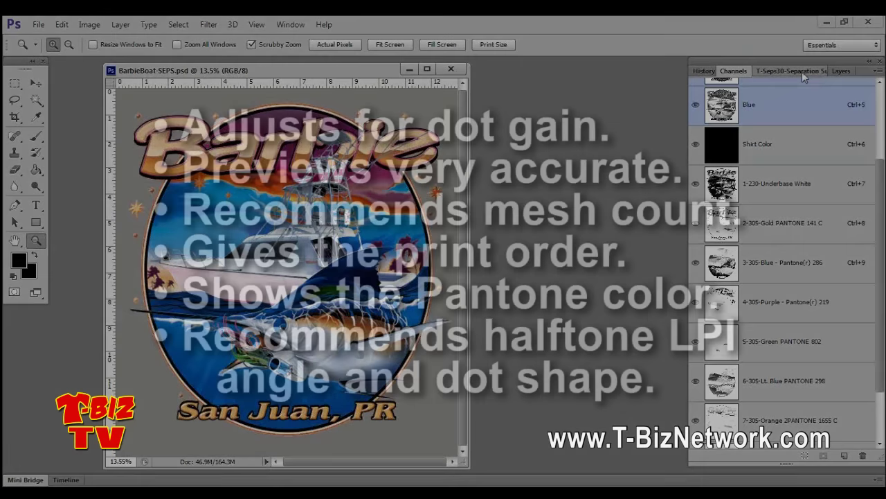
pyautogui.click(802, 71)
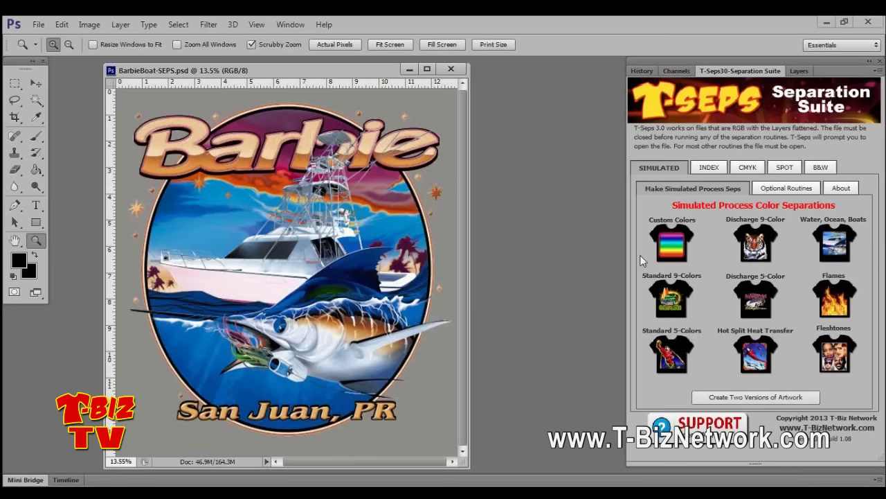
# Inspect the underbase white, gold, blue and purple separation channels individually, and make all the separation channels visible together again.
pyautogui.click(676, 70)
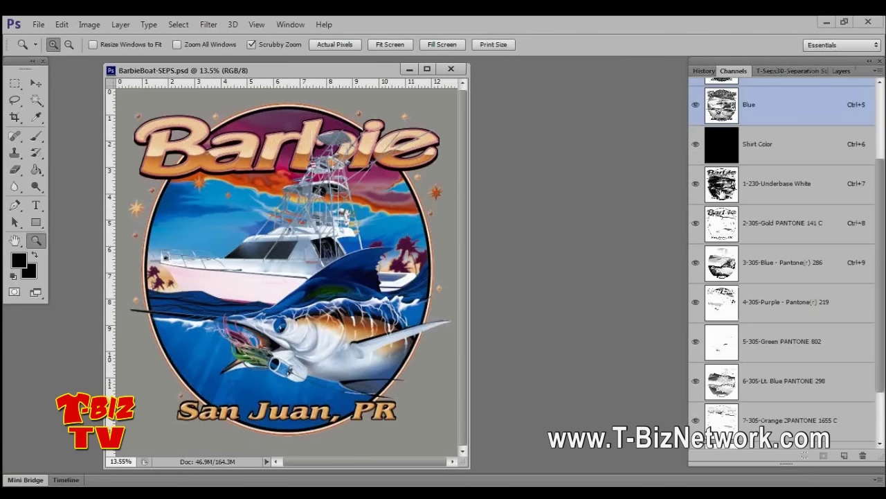
pyautogui.click(762, 183)
pyautogui.scroll(-2, 694, 387)
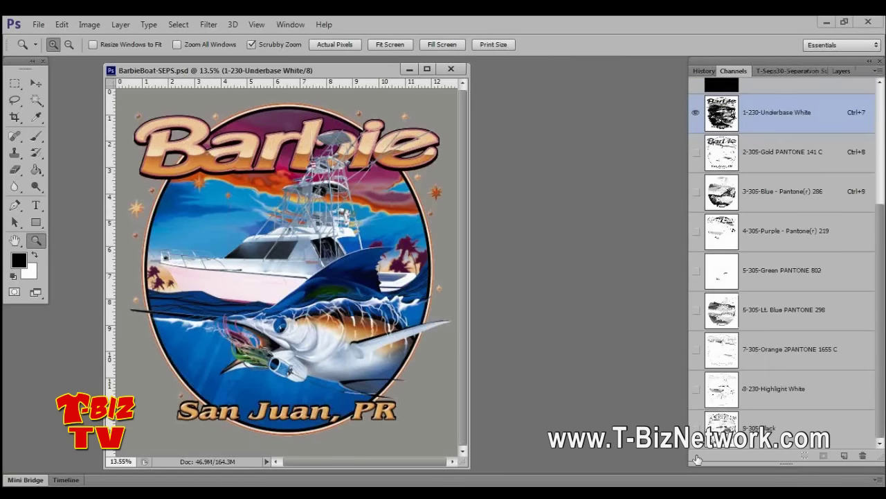
pyautogui.scroll(2, 699, 229)
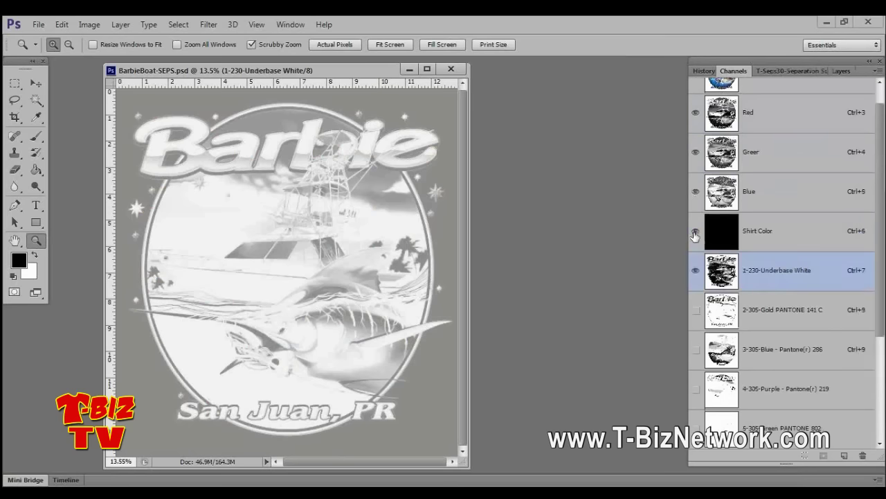
pyautogui.click(695, 112)
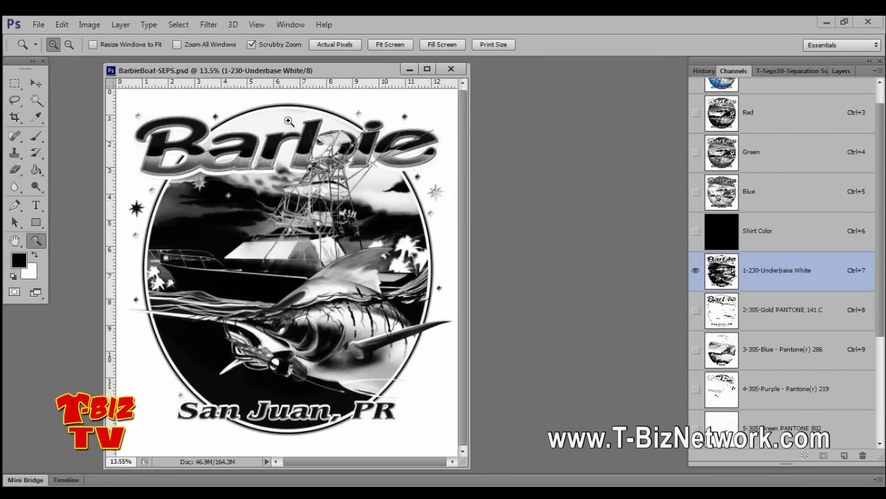
pyautogui.click(729, 313)
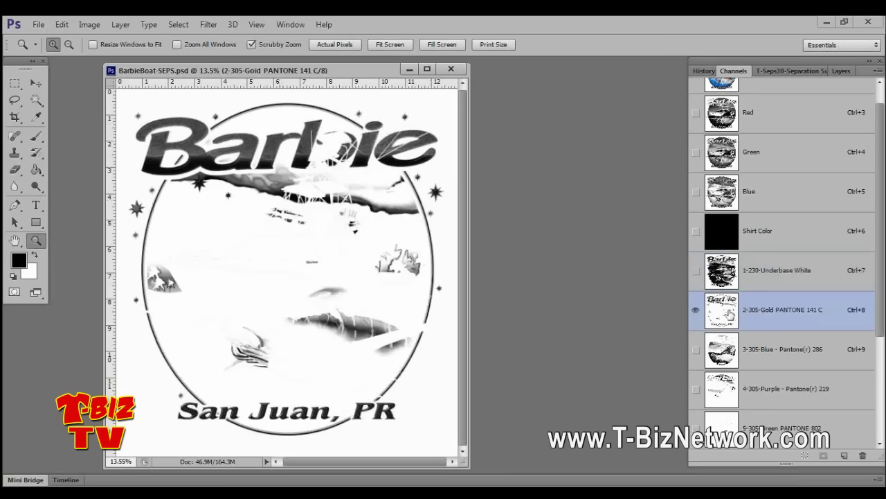
pyautogui.click(713, 348)
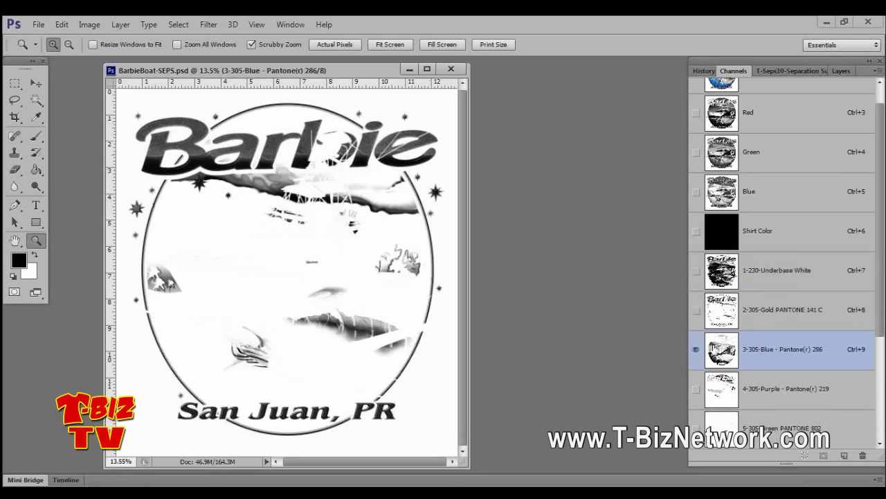
pyautogui.click(721, 399)
pyautogui.moveTo(696, 244); pyautogui.dragTo(698, 451)
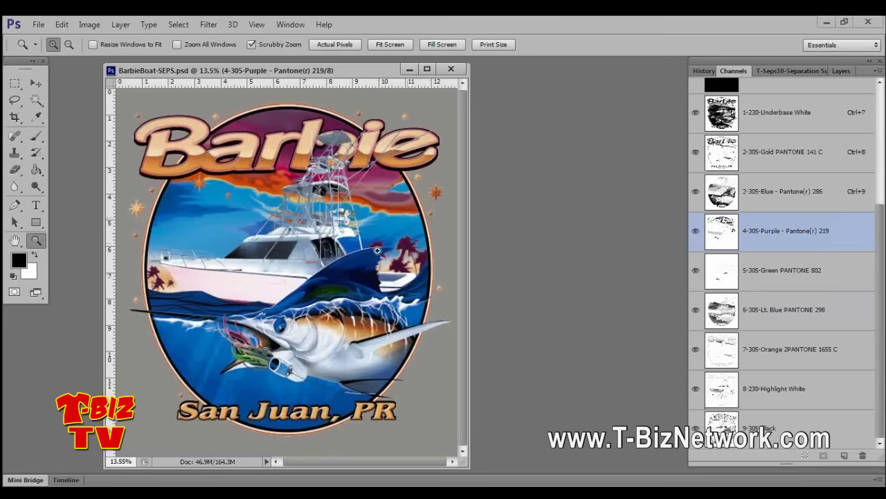
pyautogui.scroll(2, 878, 246)
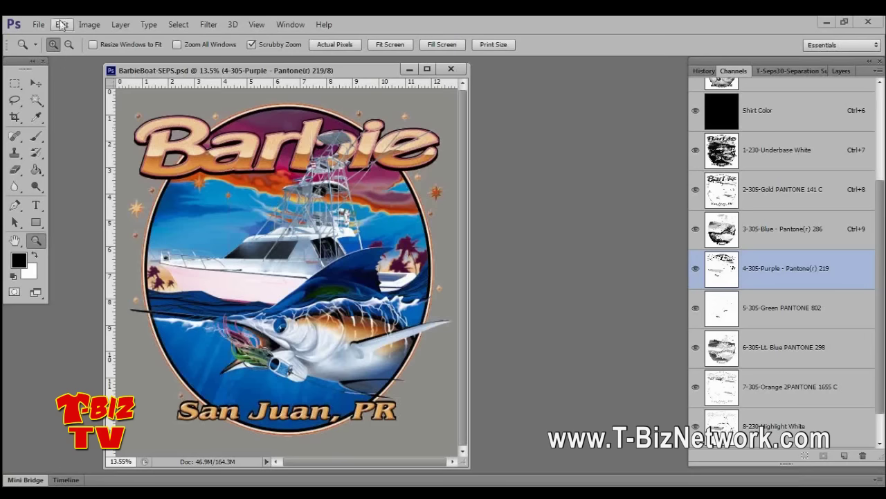
# Open AbsolutBlack.psd and AbsolutWhite.psd together from the SimulatedProcess folder of the T-Seps3.0 Webinar Files.
pyautogui.click(38, 24)
pyautogui.click(47, 51)
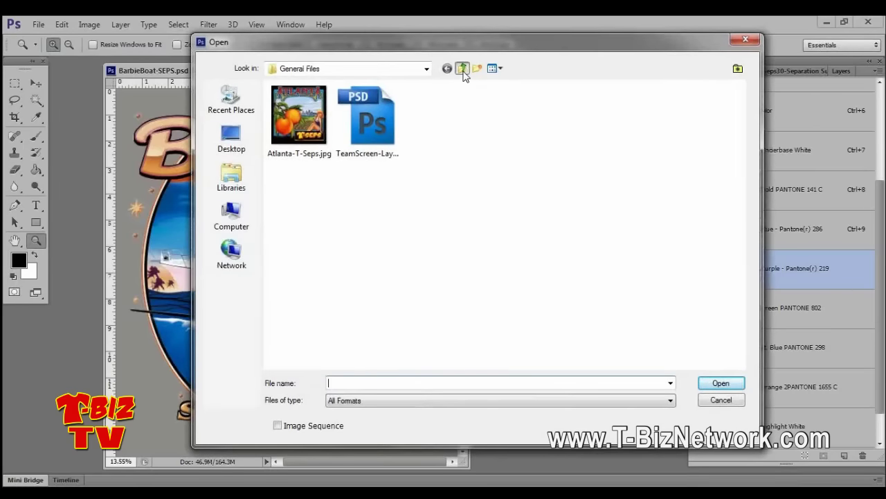
pyautogui.click(461, 69)
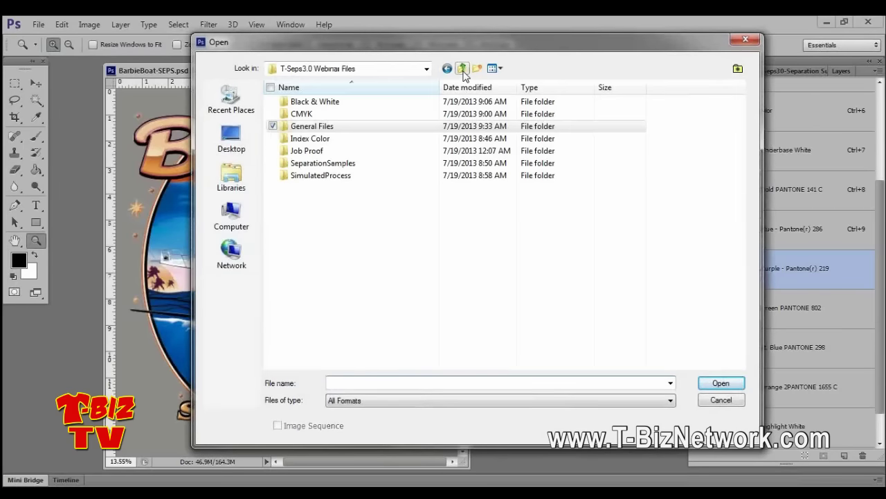
pyautogui.doubleClick(321, 175)
pyautogui.click(320, 101)
pyautogui.keyDown('shift'); pyautogui.click(321, 114); pyautogui.keyUp('shift')
pyautogui.click(720, 384)
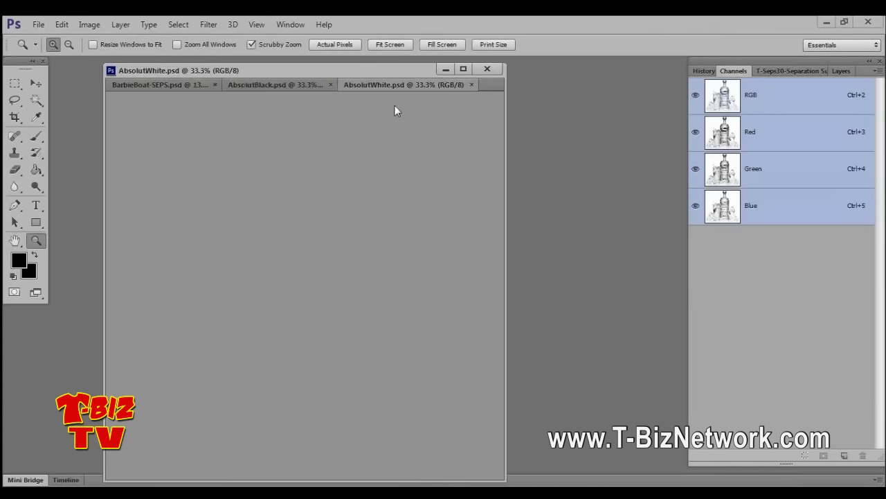
# Float AbsolutWhite.psd in its own window and compare its white-background artwork with the black-background version in AbsolutBlack.psd.
pyautogui.moveTo(395, 85); pyautogui.dragTo(396, 103)
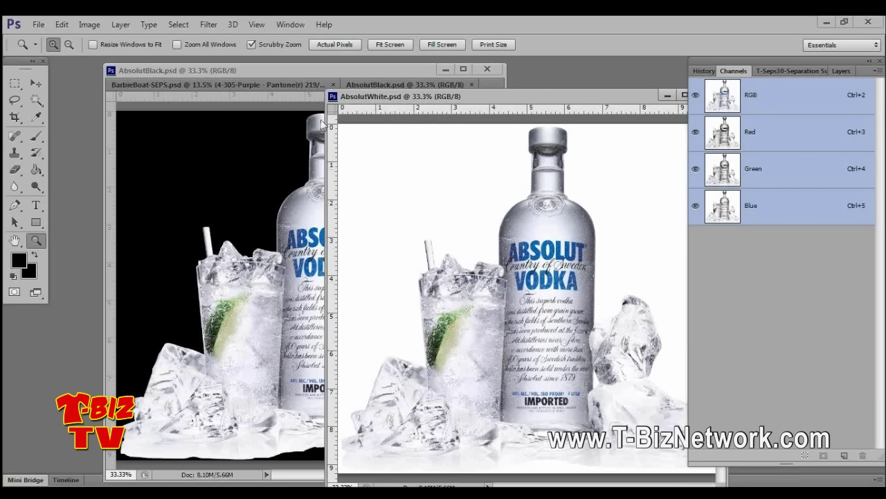
pyautogui.click(370, 85)
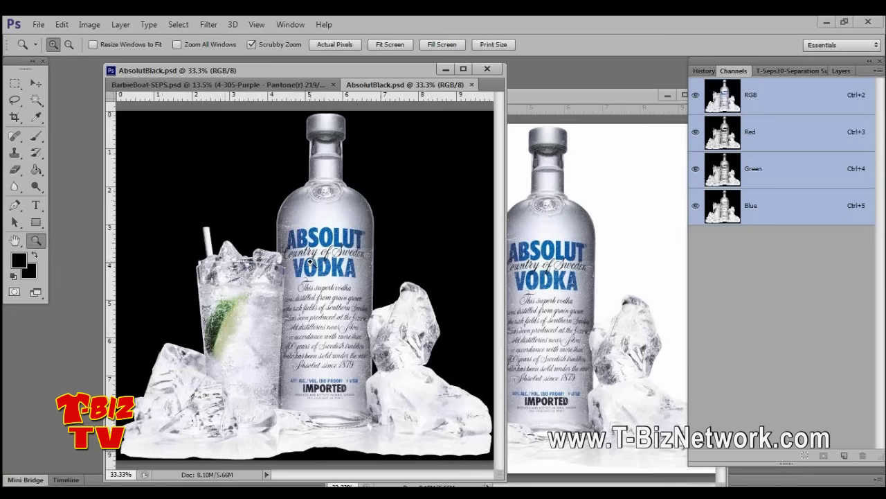
pyautogui.click(619, 94)
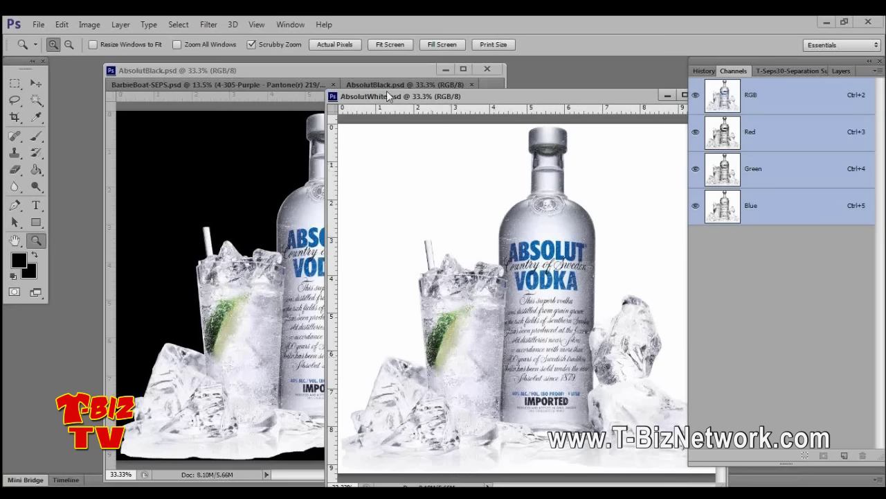
pyautogui.click(407, 86)
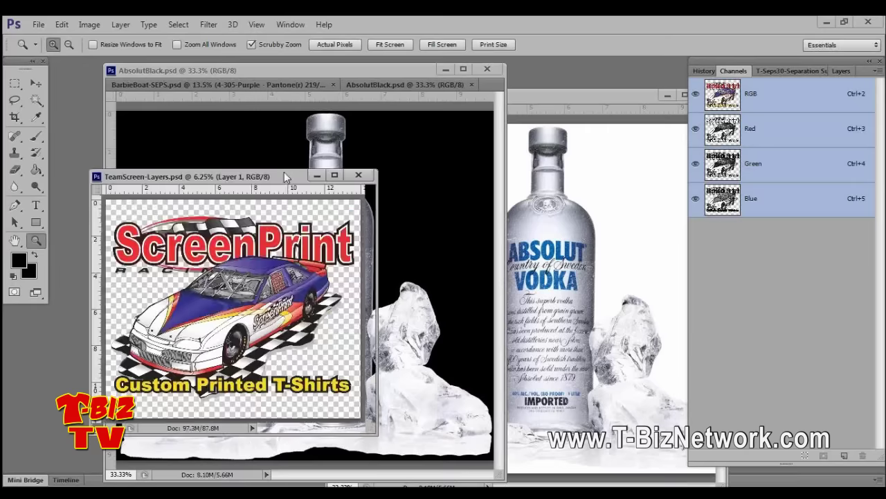
# Reposition the TeamScreen-Layers.psd window and fit its race car artwork on screen.
pyautogui.moveTo(266, 168); pyautogui.dragTo(277, 144)
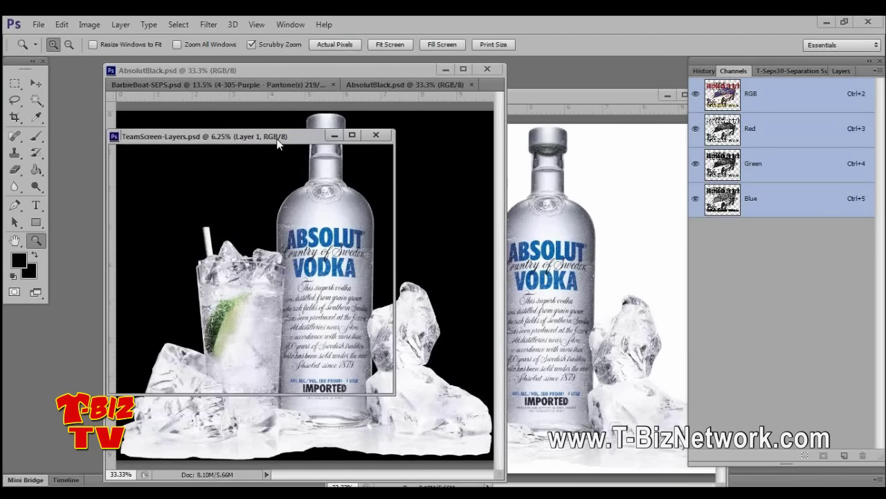
pyautogui.rightClick(313, 285)
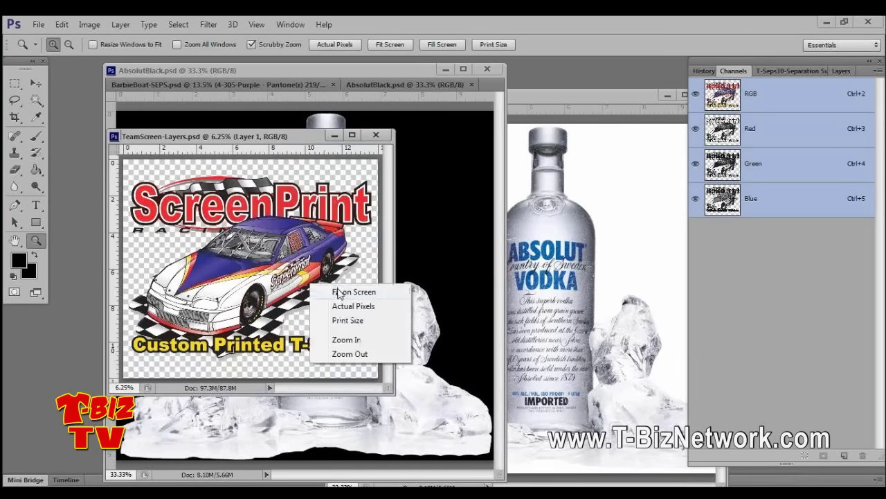
pyautogui.click(342, 289)
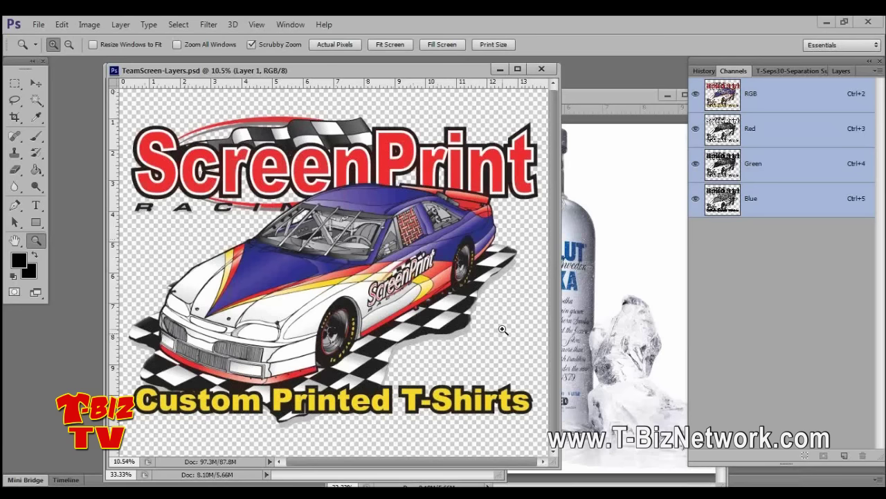
# Show the T-Seps separation suite and close the Absolut and BarbieBoat documents, keeping only TeamScreen-Layers.psd open.
pyautogui.click(776, 70)
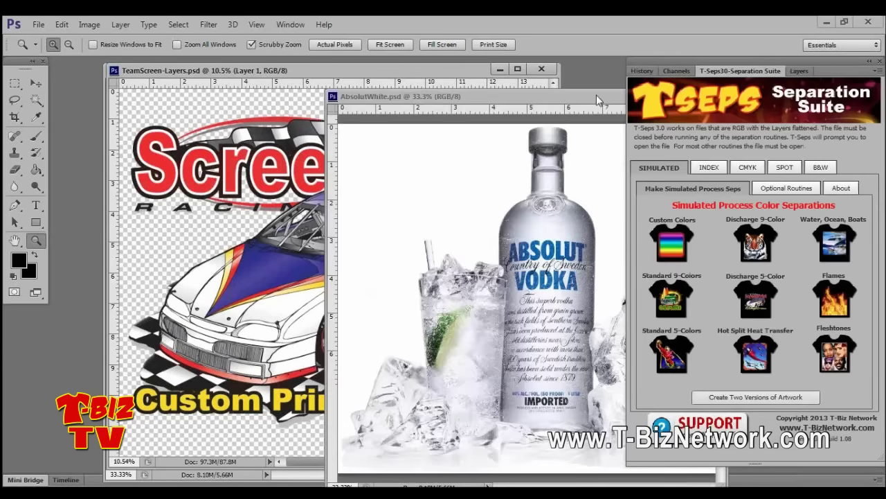
pyautogui.click(596, 94)
pyautogui.moveTo(595, 94); pyautogui.dragTo(361, 108)
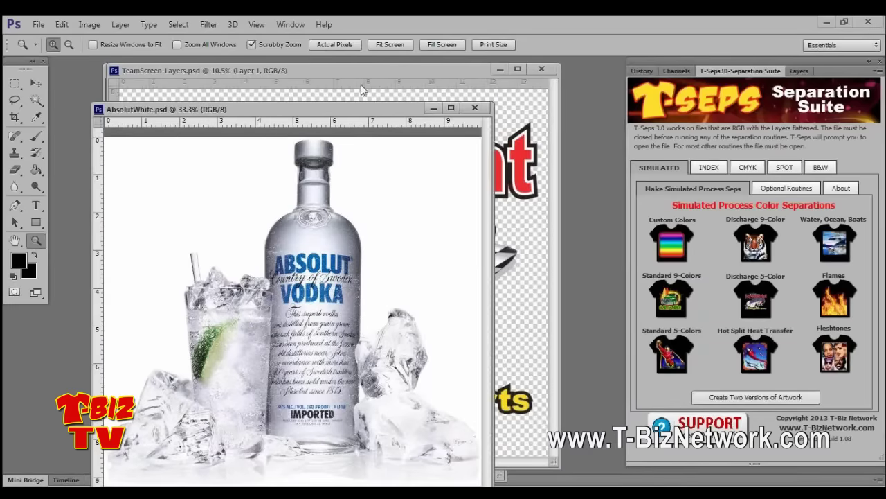
pyautogui.click(476, 108)
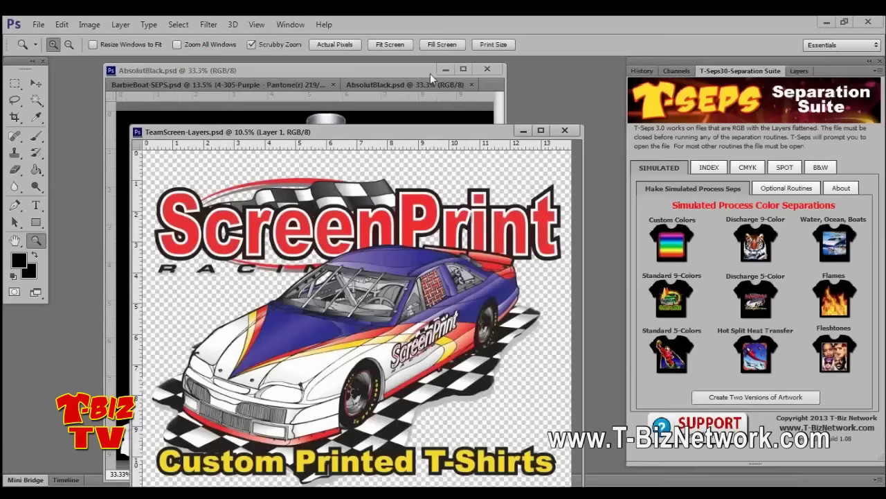
pyautogui.click(489, 69)
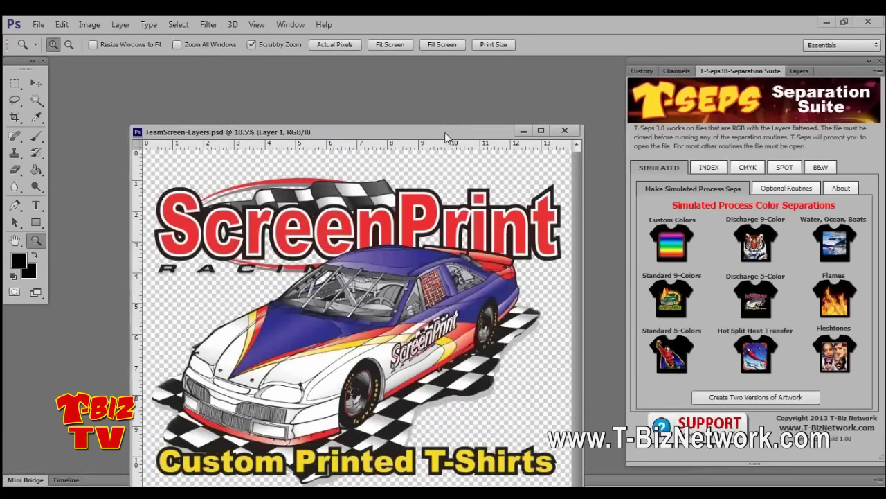
pyautogui.hotkey('ctrl', 'w')
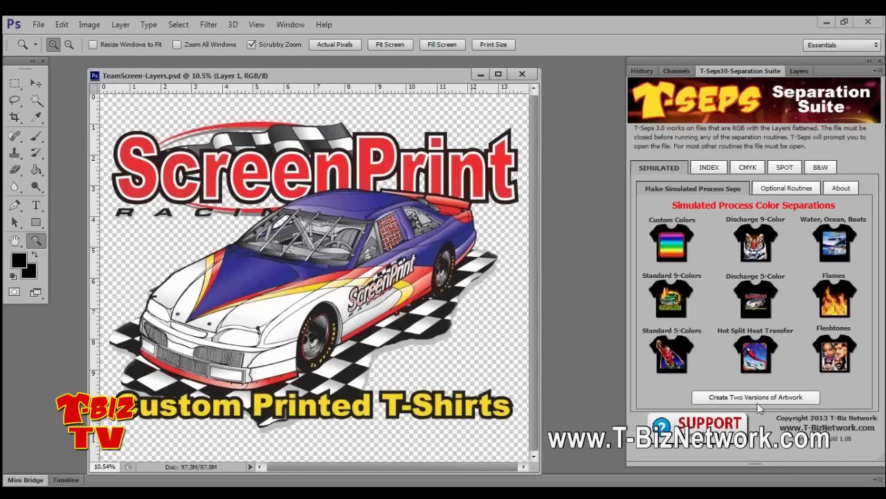
# Check the layer of TeamScreen-Layers.psd and run the Create Two Versions of Artwork routine on it through to the end.
pyautogui.click(799, 71)
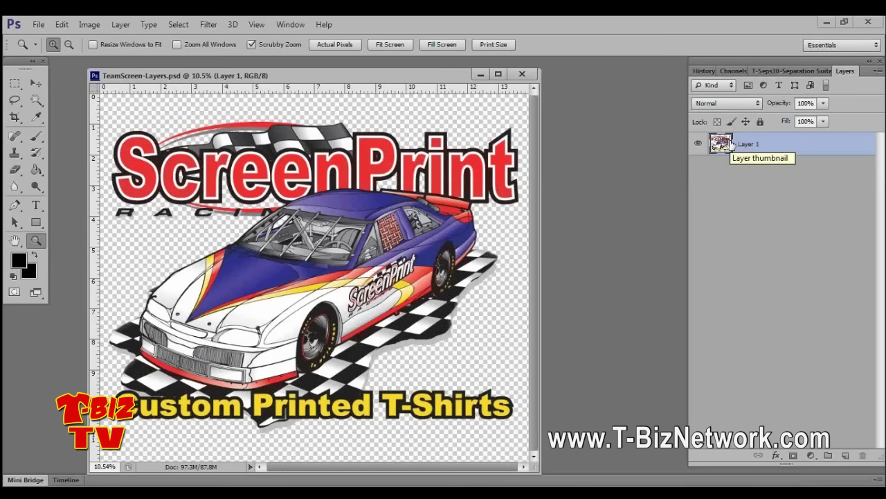
pyautogui.click(770, 71)
pyautogui.click(738, 396)
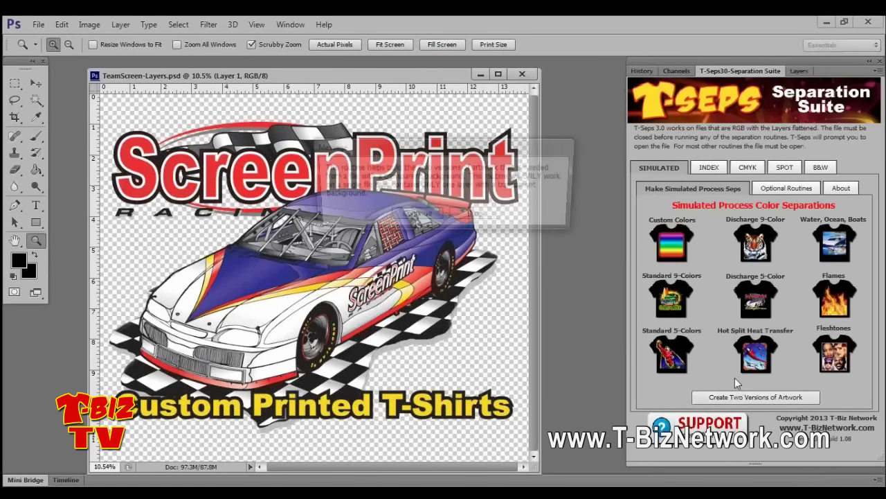
pyautogui.click(423, 217)
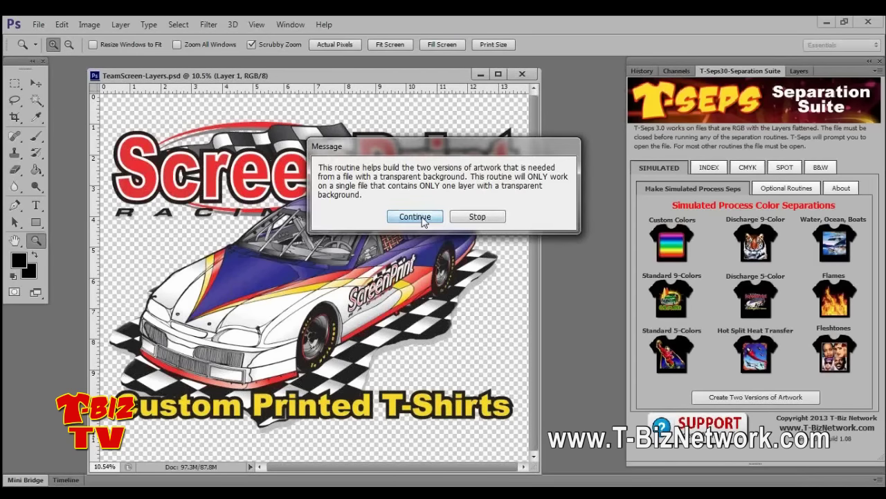
pyautogui.click(421, 217)
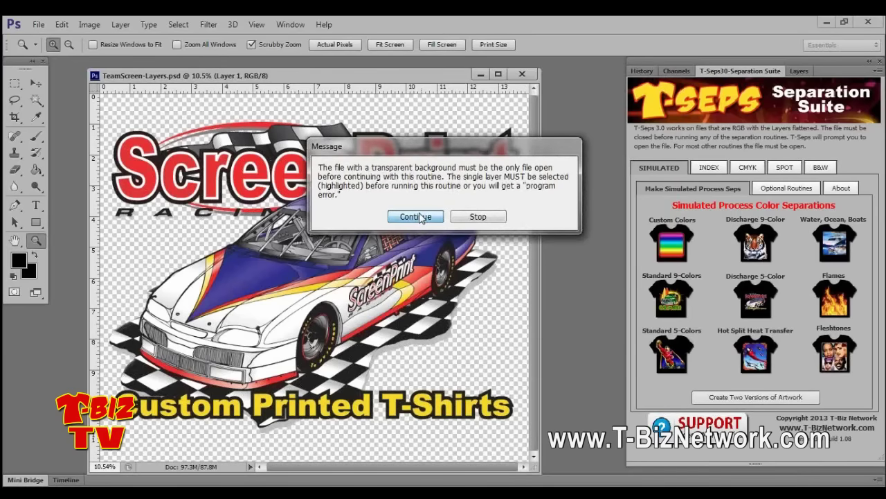
pyautogui.click(418, 217)
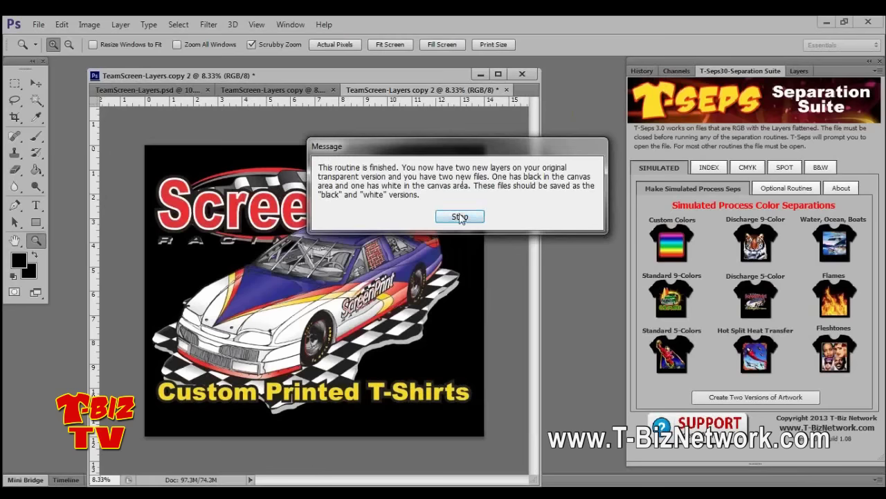
pyautogui.click(460, 217)
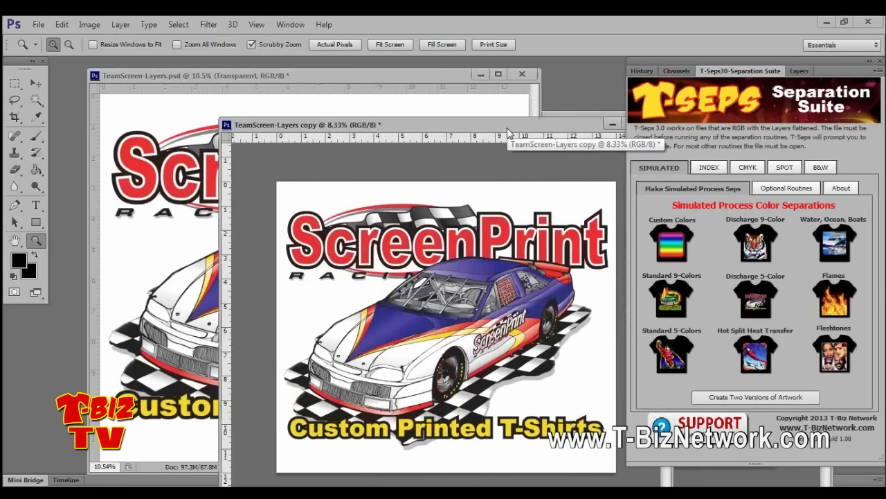
# Bring the white-background copy of the TeamScreen artwork fully into view and close it without saving.
pyautogui.moveTo(508, 132); pyautogui.dragTo(407, 112)
pyautogui.click(556, 119)
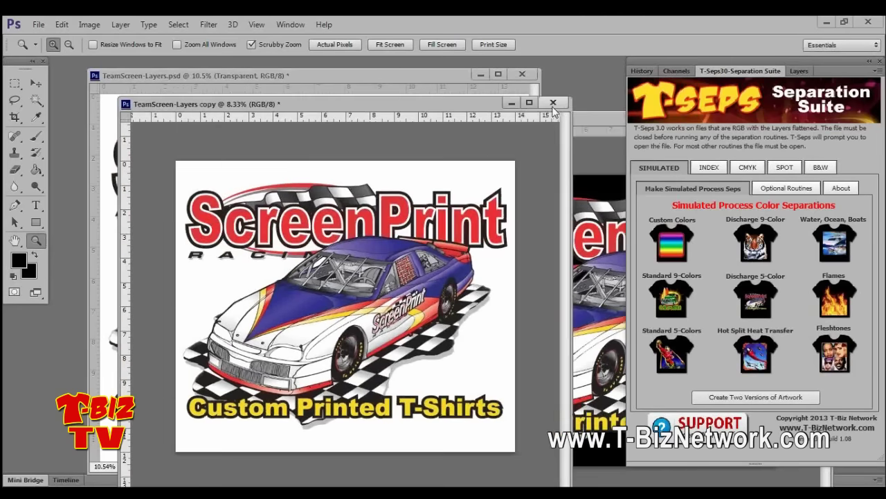
pyautogui.click(553, 103)
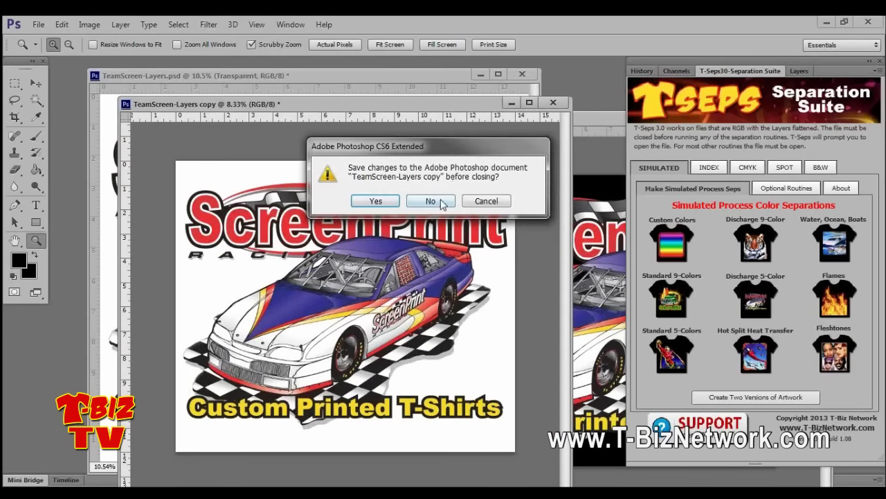
pyautogui.click(440, 201)
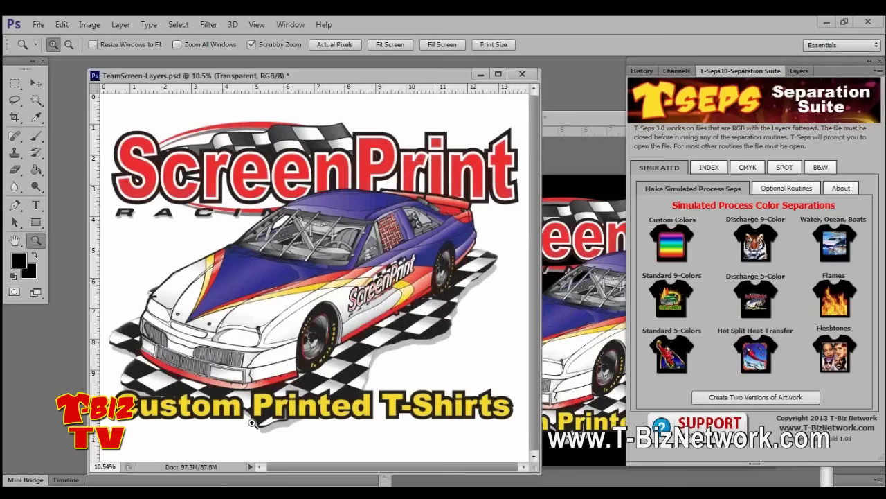
# View the black-background copy of the TeamScreen artwork and close both it and TeamScreen-Layers.psd without saving changes.
pyautogui.click(587, 117)
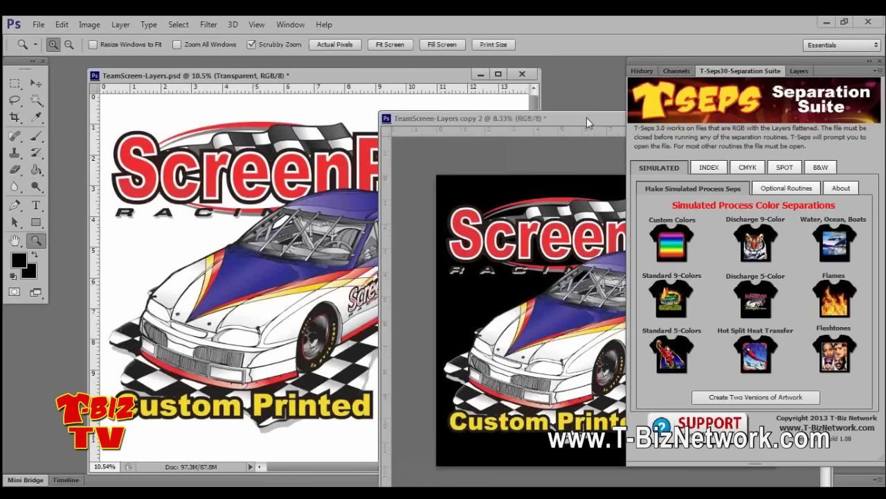
pyautogui.moveTo(587, 117); pyautogui.dragTo(450, 102)
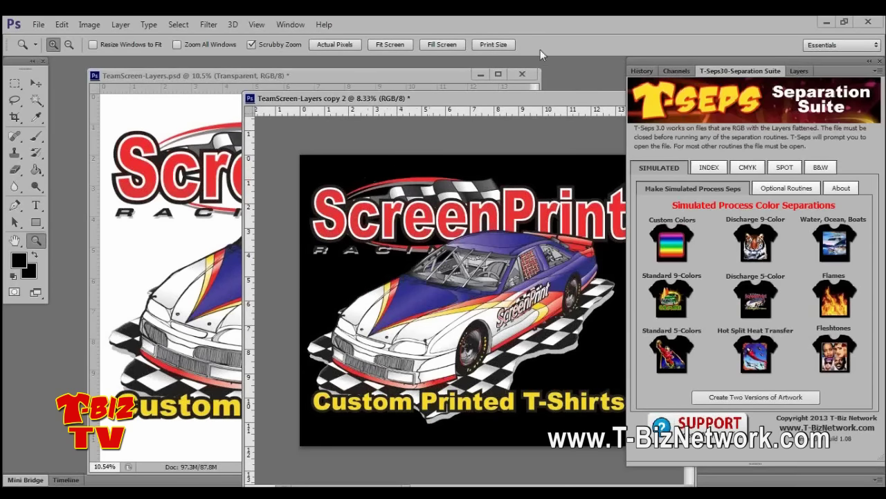
pyautogui.moveTo(556, 101); pyautogui.dragTo(442, 120)
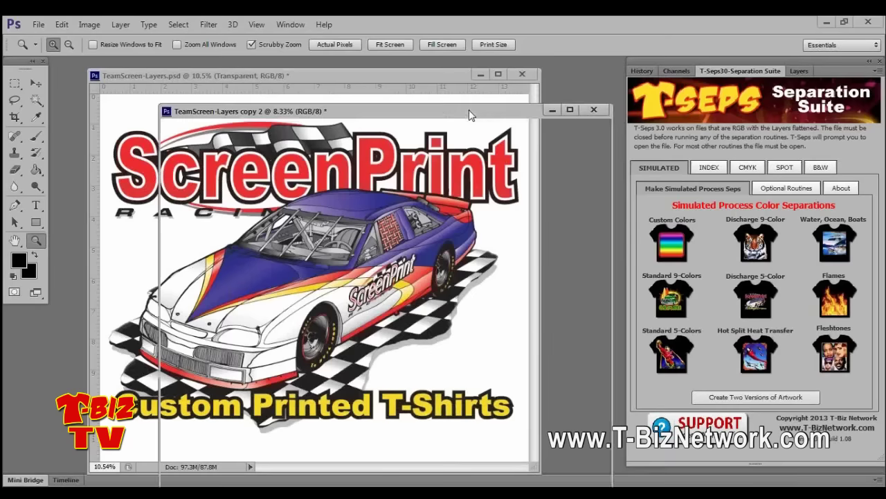
pyautogui.click(594, 109)
pyautogui.click(430, 201)
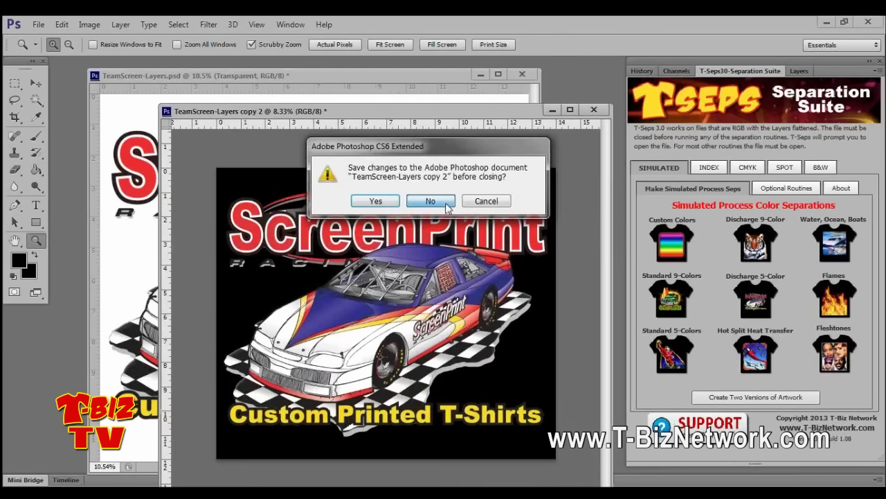
pyautogui.click(522, 75)
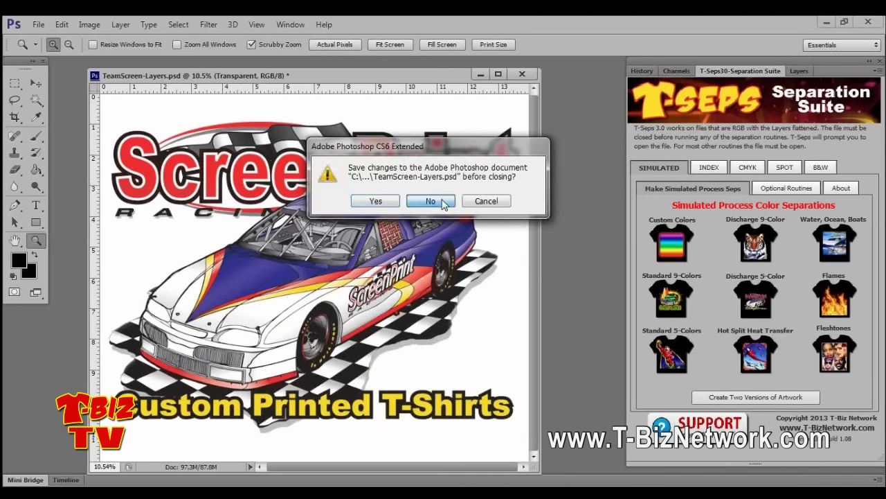
pyautogui.click(443, 202)
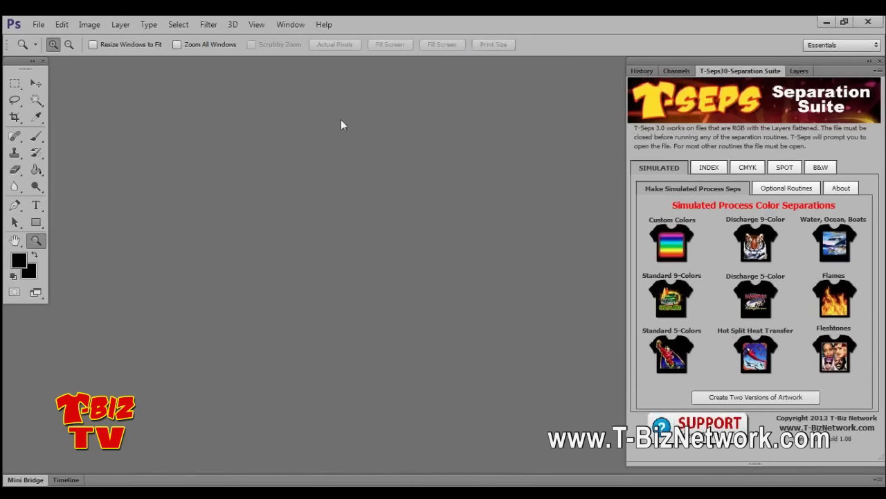
# Set the interface color theme to the darkest option in the Interface preferences.
pyautogui.click(63, 26)
pyautogui.moveTo(111, 478)
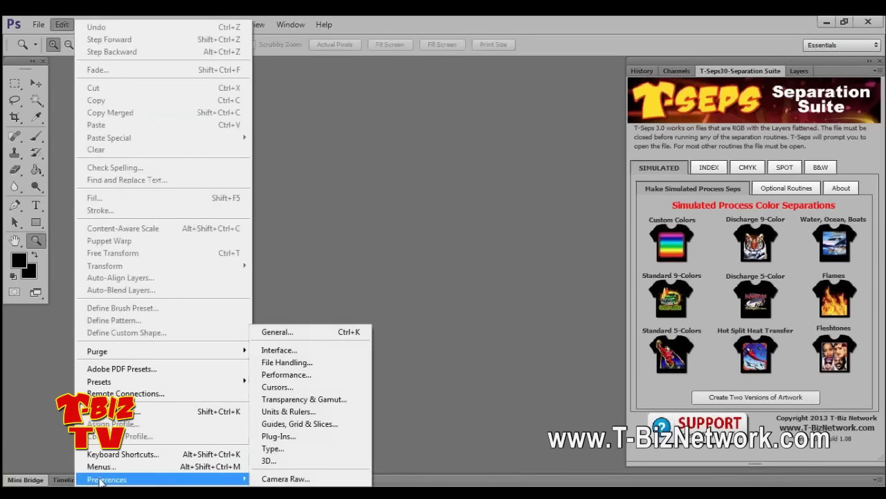
pyautogui.click(285, 349)
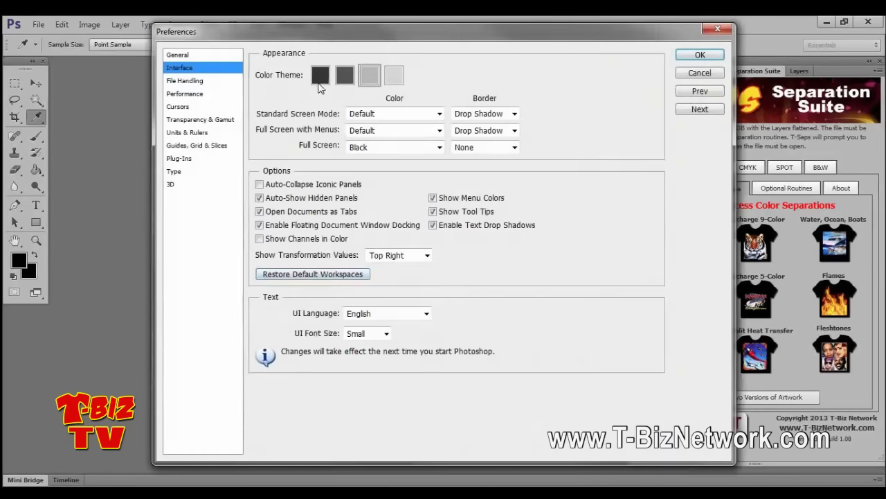
pyautogui.click(320, 80)
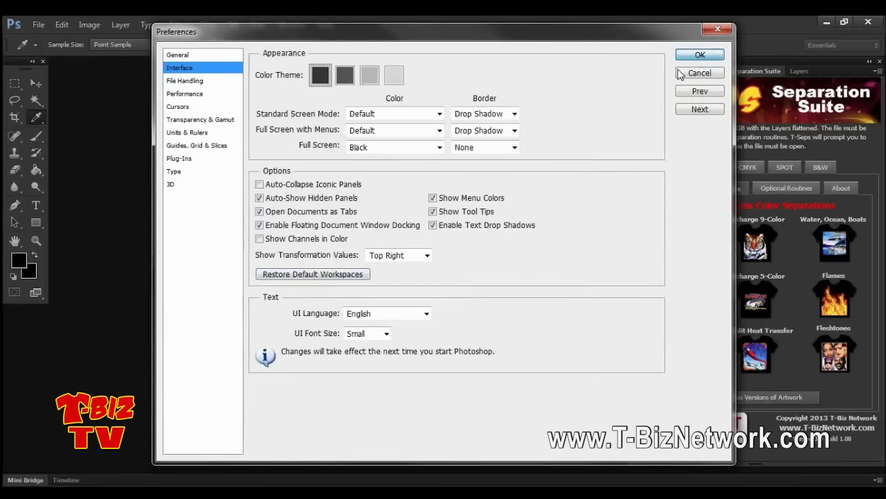
pyautogui.click(682, 73)
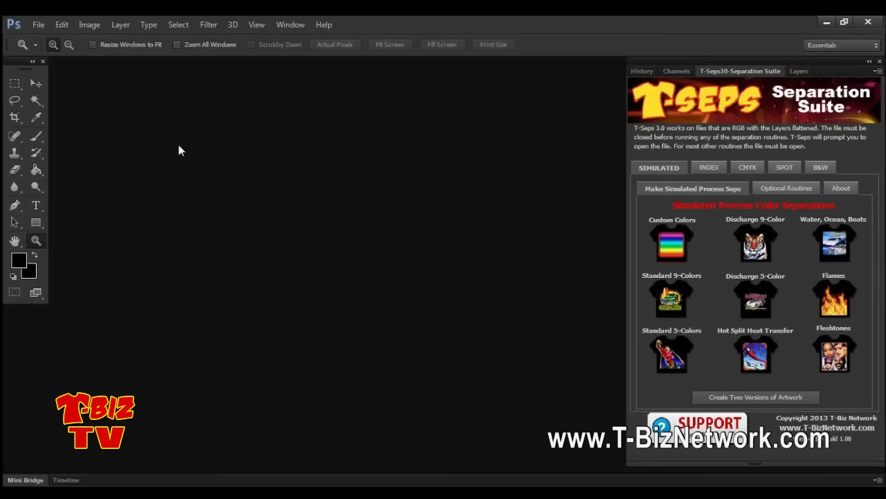
# Set the interface color theme back to the lighter gray third option in the Interface preferences.
pyautogui.click(62, 26)
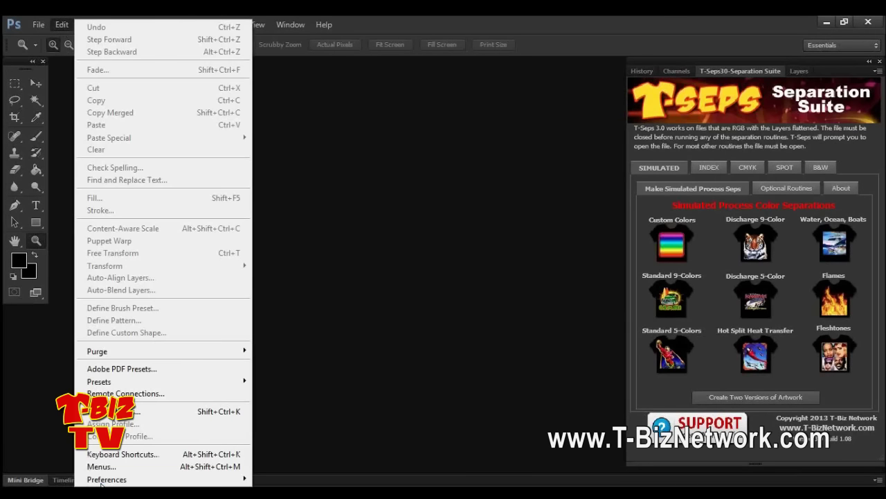
pyautogui.moveTo(102, 483)
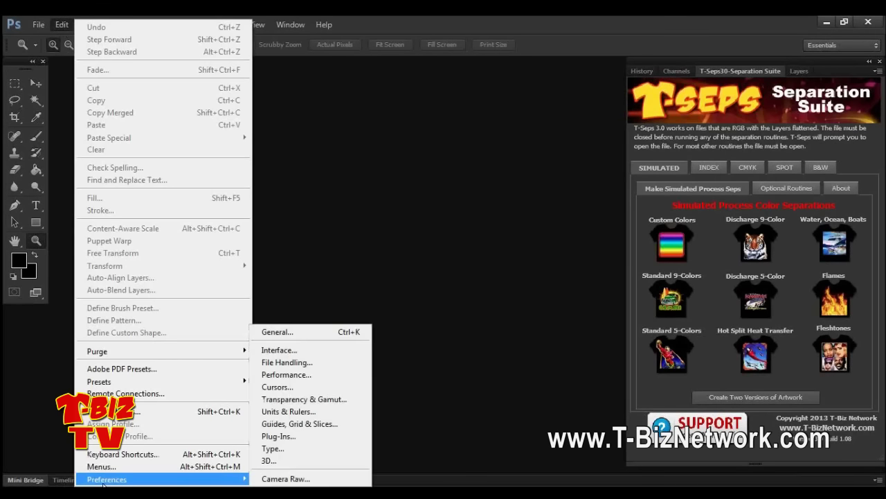
pyautogui.click(308, 350)
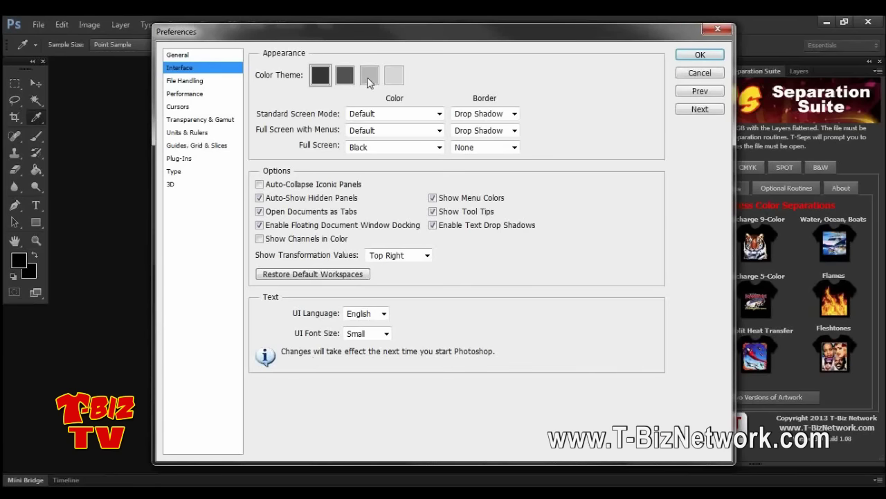
pyautogui.click(369, 76)
pyautogui.click(700, 55)
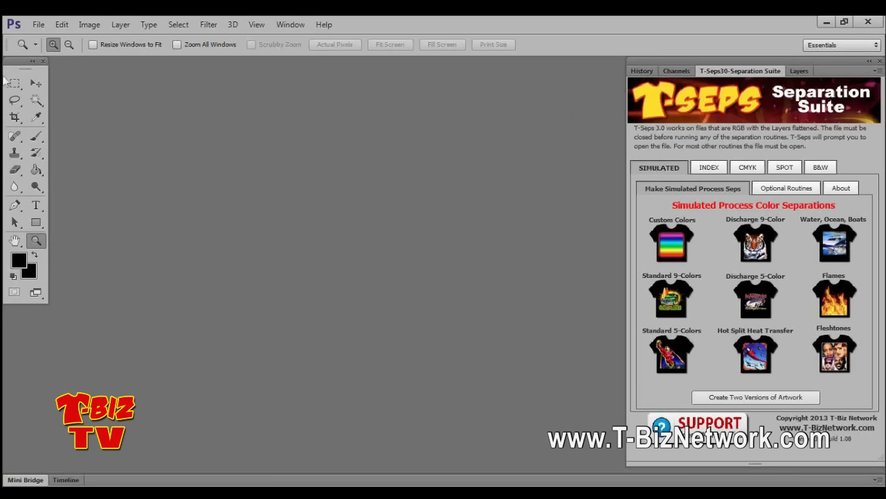
# Open the recent file BarbieBoat-SEPS.psd and float it in its own window.
pyautogui.click(40, 26)
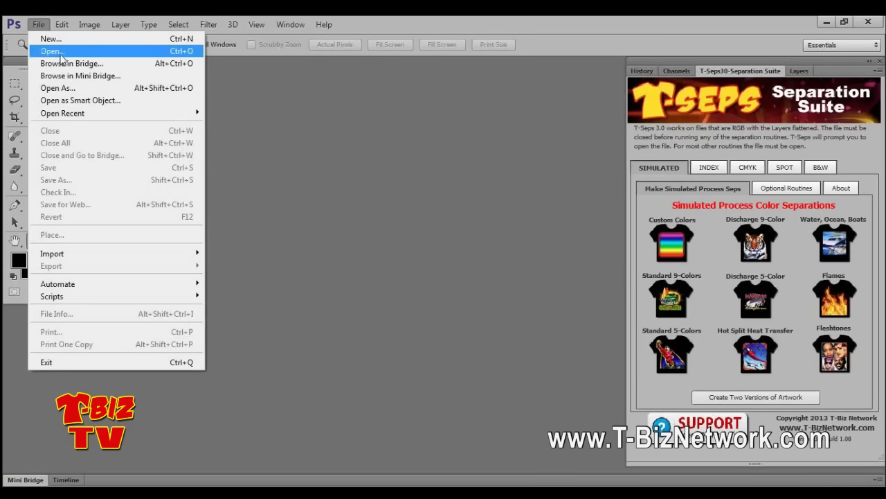
pyautogui.moveTo(60, 114)
pyautogui.click(256, 161)
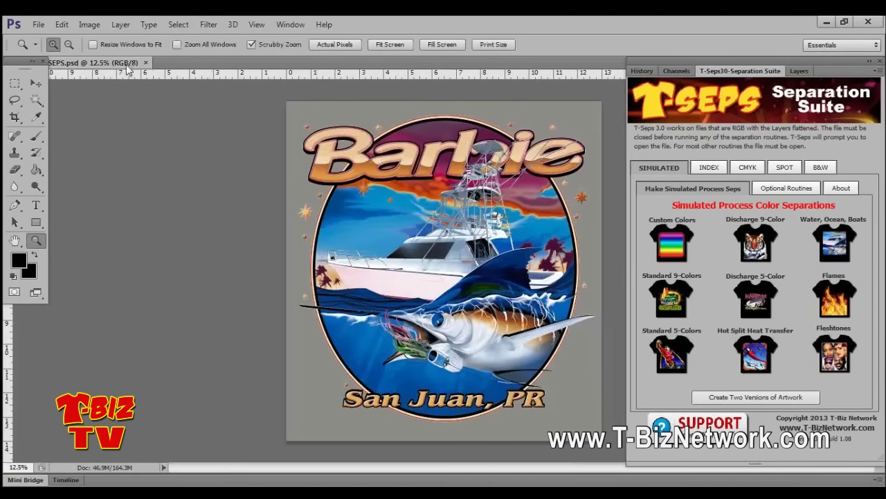
pyautogui.moveTo(126, 64); pyautogui.dragTo(198, 86)
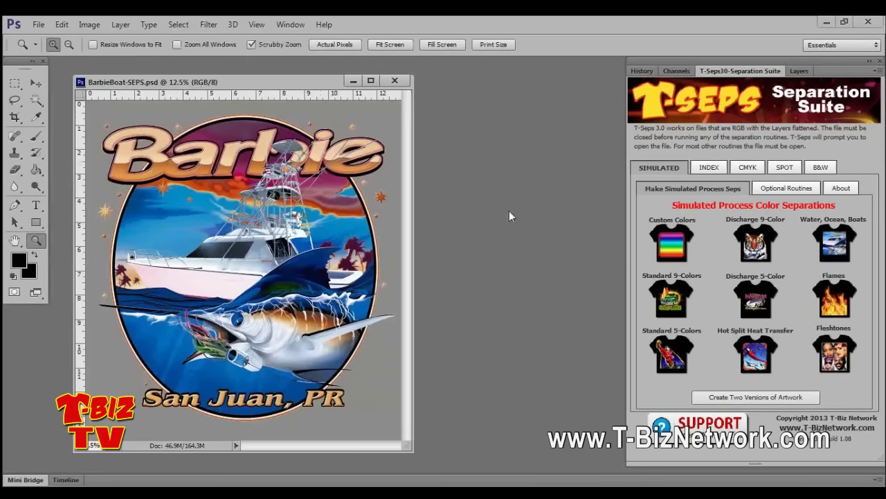
# Show the artwork's channels and isolate the 2-305-Gold PANTONE 141 C separation by hiding the other channels.
pyautogui.click(669, 71)
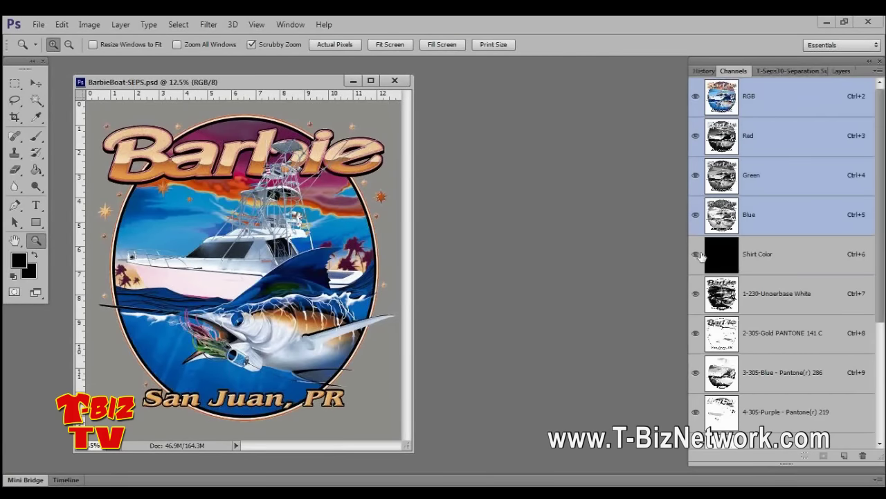
pyautogui.scroll(-5, 883, 280)
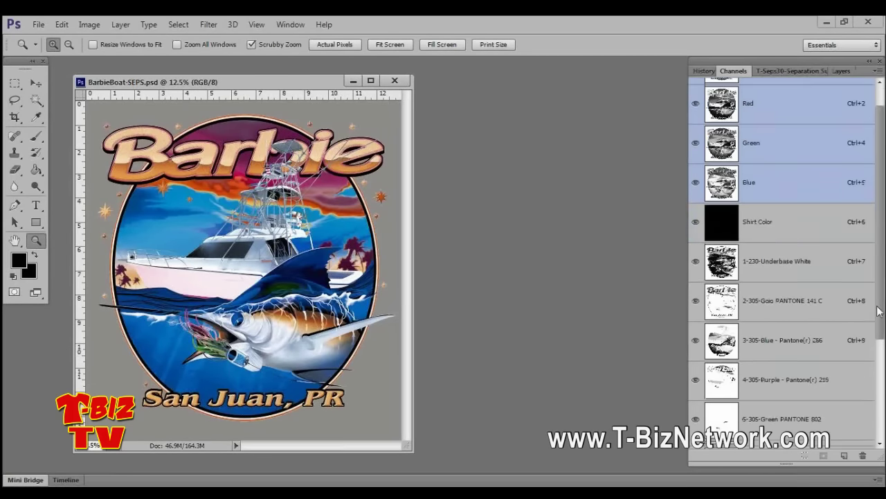
pyautogui.click(738, 152)
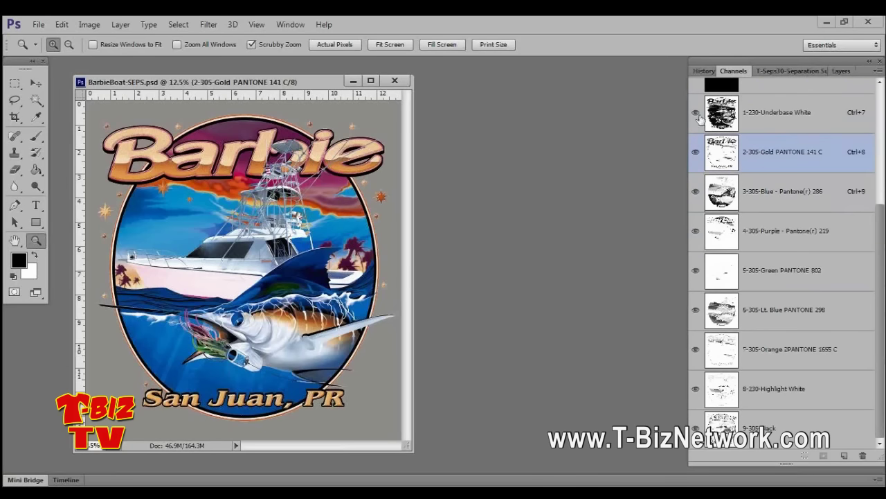
pyautogui.moveTo(695, 113); pyautogui.dragTo(693, 465)
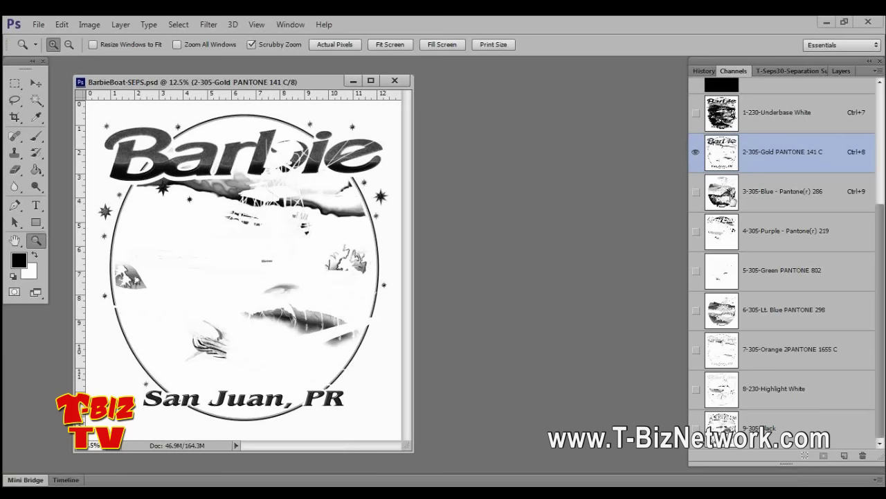
# View the Blue 286, Purple 219, Green 802, Light Blue 298, Orange 1655 and Highlight White separations individually, ending on Purple.
pyautogui.click(724, 198)
pyautogui.click(720, 223)
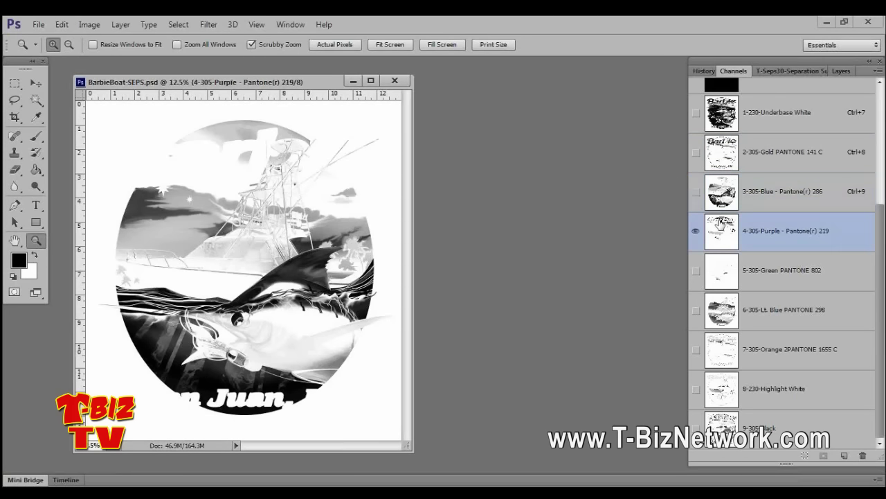
pyautogui.click(722, 270)
pyautogui.click(722, 309)
pyautogui.click(722, 349)
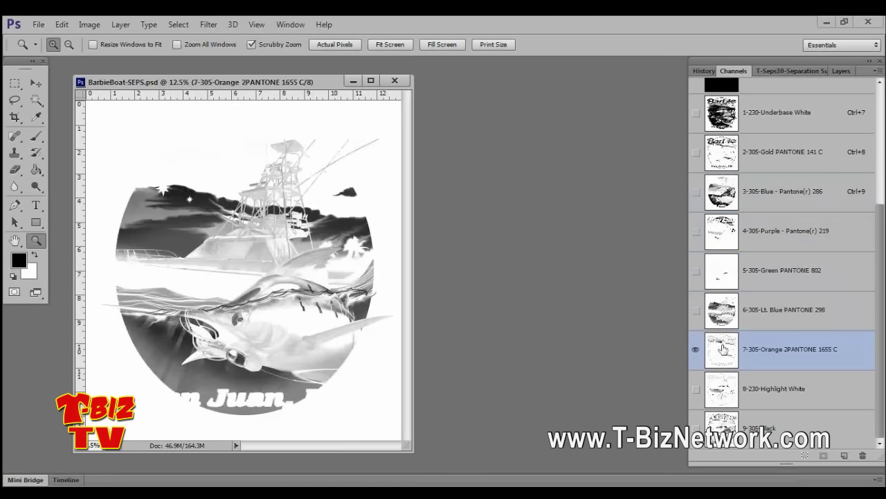
pyautogui.click(722, 388)
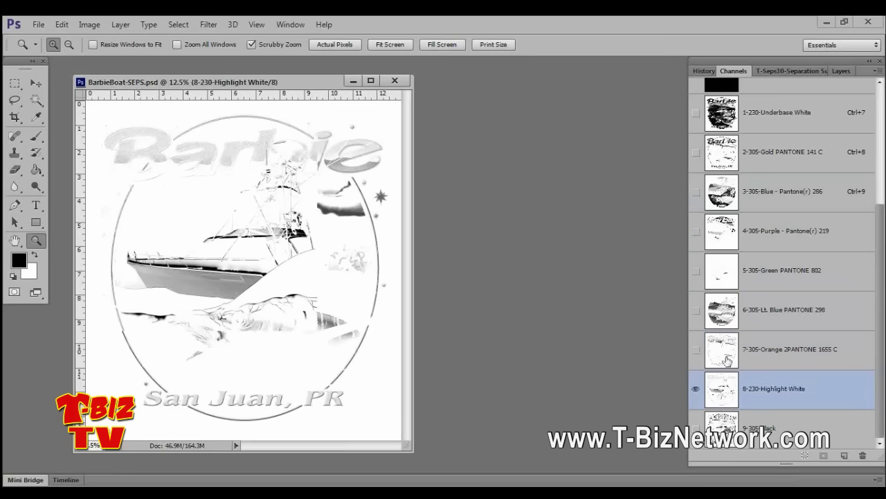
pyautogui.click(721, 238)
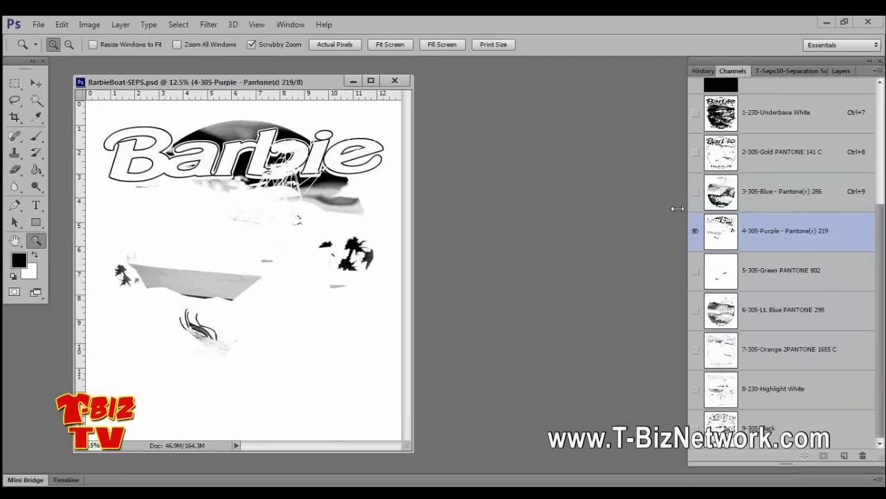
# Bring back the T-Seps simulated process routines and close BarbieBoat-SEPS.psd.
pyautogui.moveTo(688, 206); pyautogui.dragTo(661, 207)
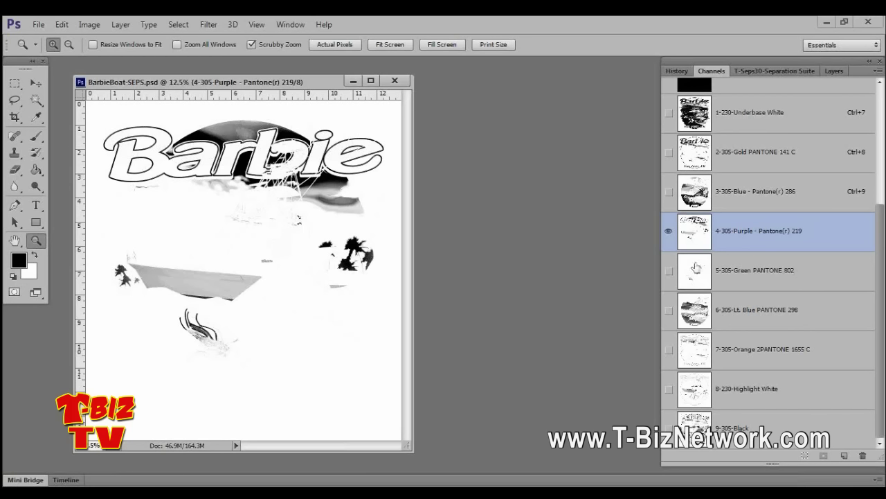
pyautogui.click(786, 72)
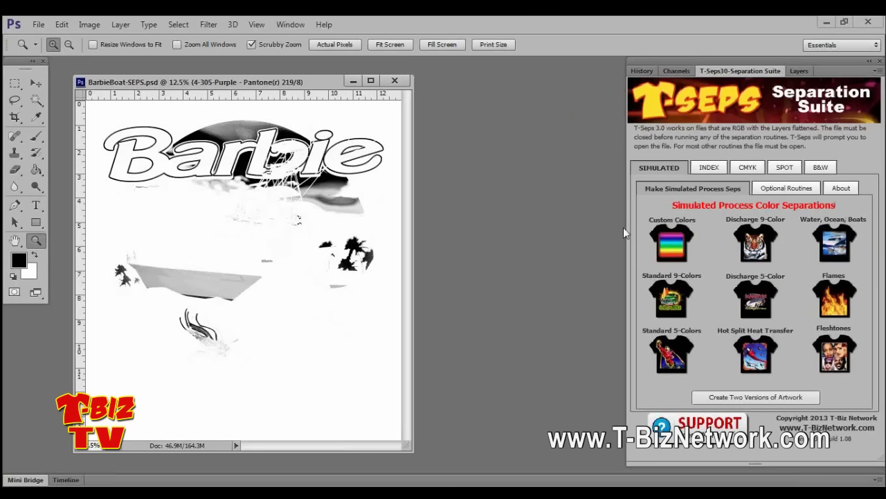
pyautogui.moveTo(673, 244)
pyautogui.click(395, 81)
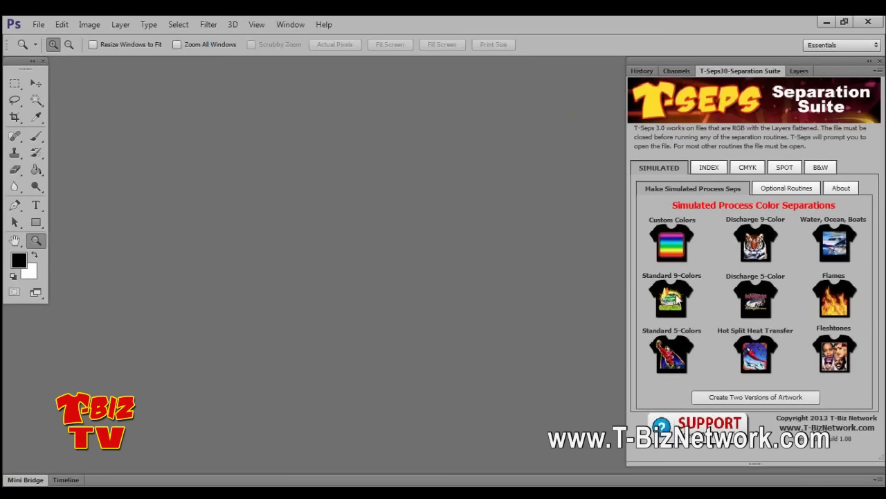
# Run the Standard 9-Colors separation with AbsolutBlack.psd as the masked file and AbsolutWhite.psd as the unmasked file.
pyautogui.click(675, 299)
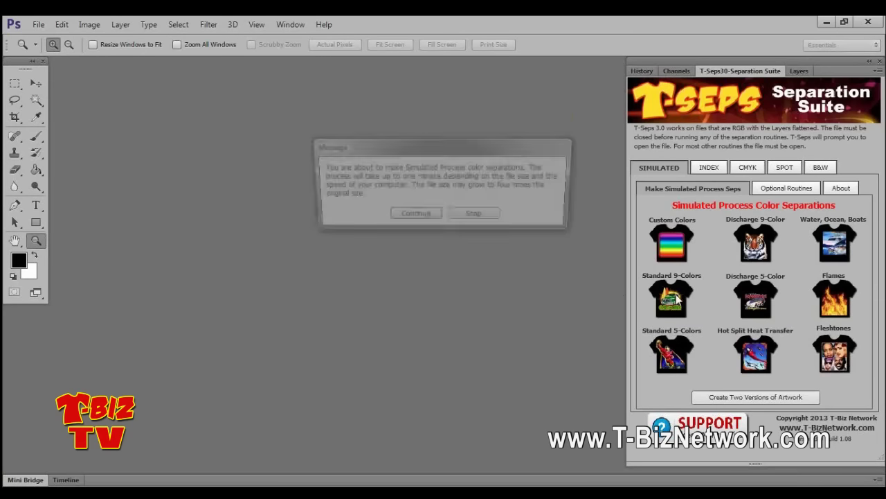
pyautogui.click(419, 219)
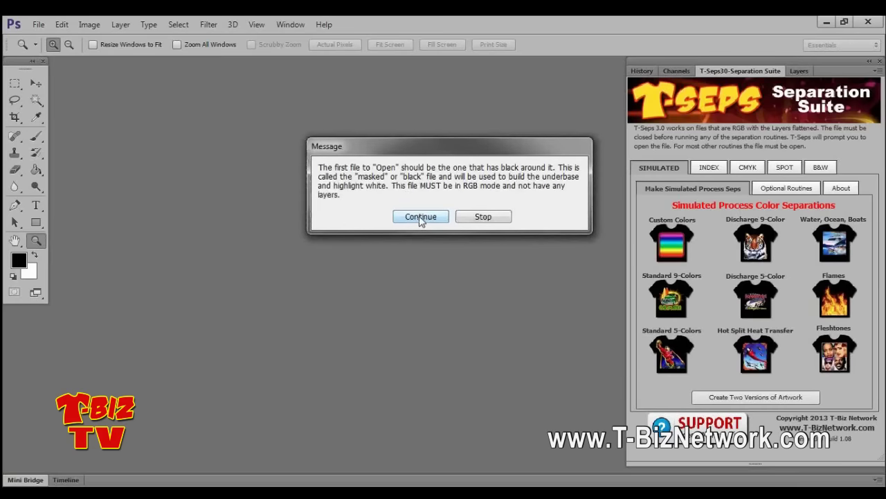
pyautogui.click(420, 217)
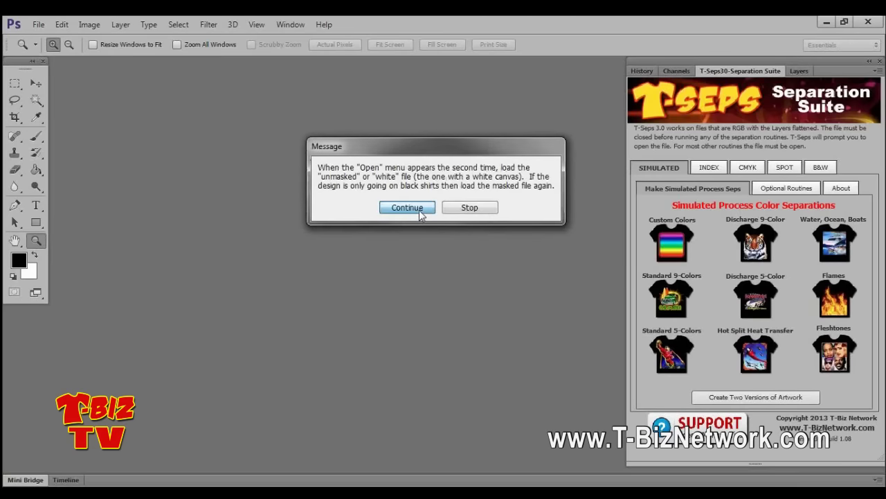
pyautogui.click(419, 208)
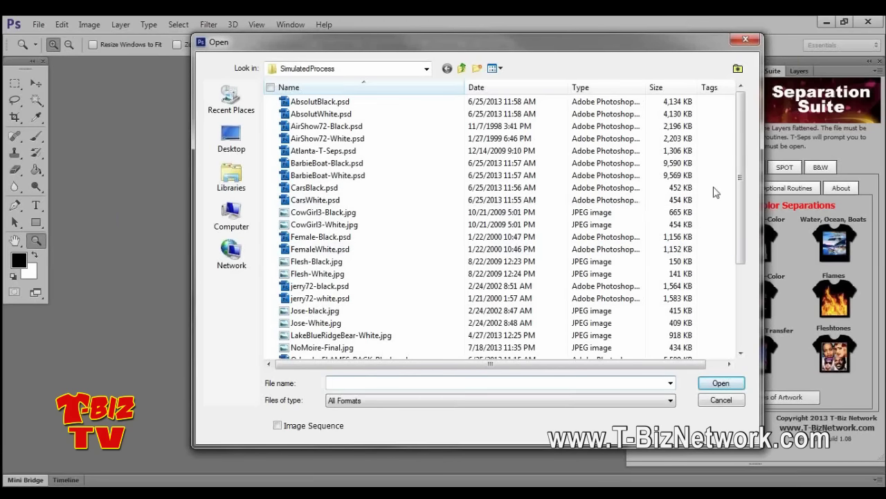
pyautogui.doubleClick(315, 104)
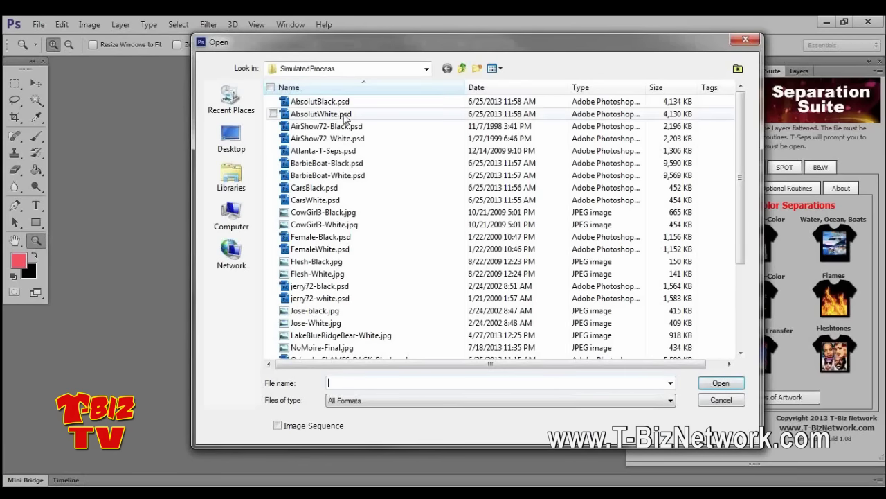
pyautogui.doubleClick(344, 114)
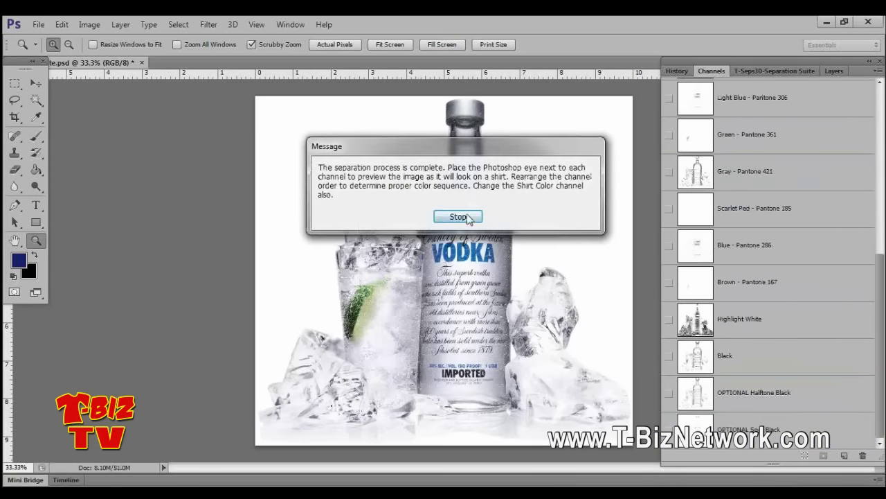
pyautogui.click(462, 217)
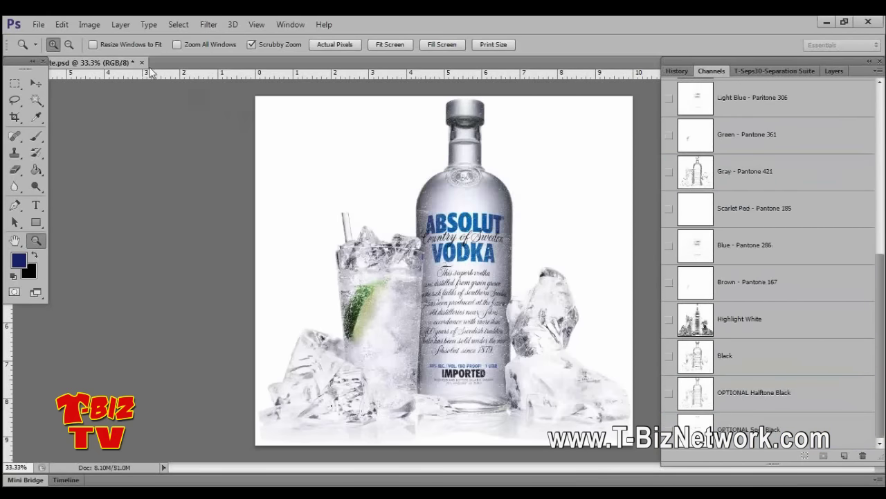
# Float the AbsolutWhite.psd window and set the channel thumbnails to the smallest size.
pyautogui.moveTo(131, 66); pyautogui.dragTo(191, 78)
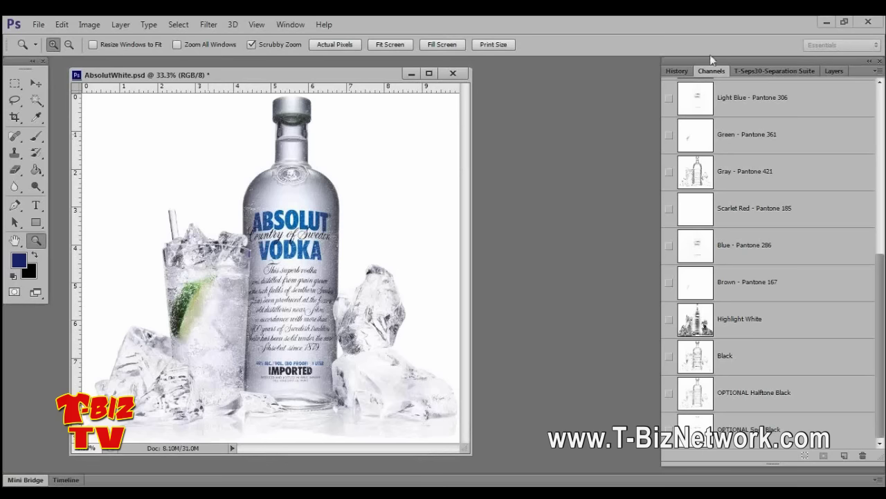
pyautogui.click(878, 70)
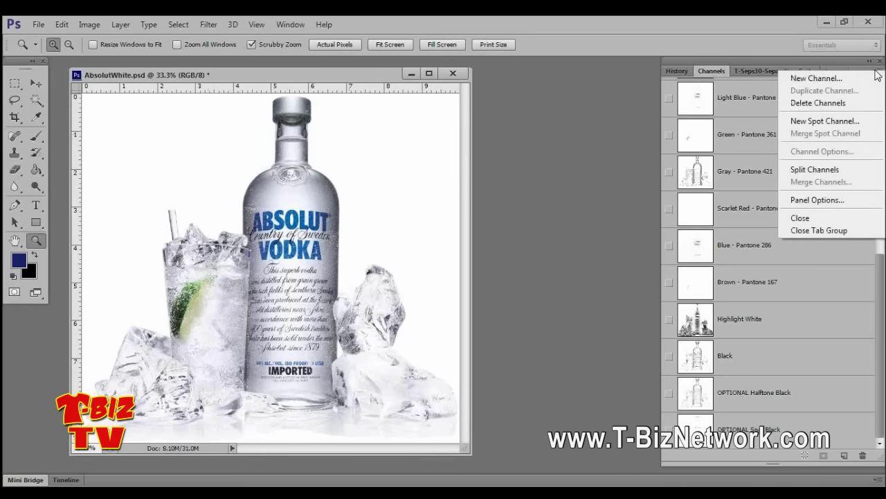
pyautogui.click(816, 200)
pyautogui.click(407, 173)
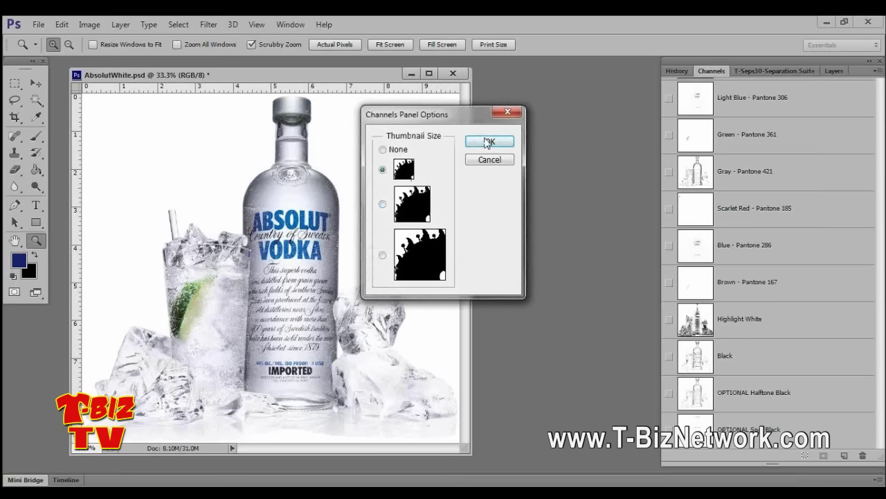
pyautogui.click(490, 141)
# Detach the channel list from its panel group and narrow it to sit beside the AbsolutWhite.psd artwork.
pyautogui.moveTo(719, 75); pyautogui.dragTo(466, 81)
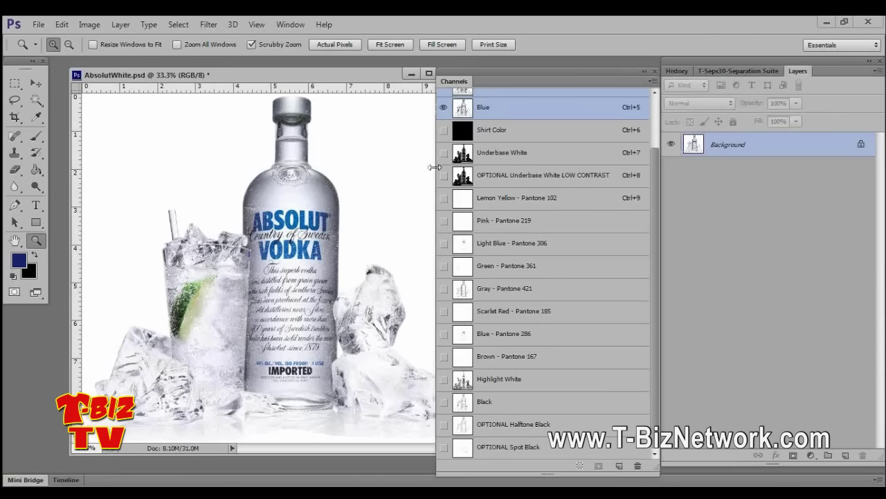
pyautogui.moveTo(436, 165); pyautogui.dragTo(483, 164)
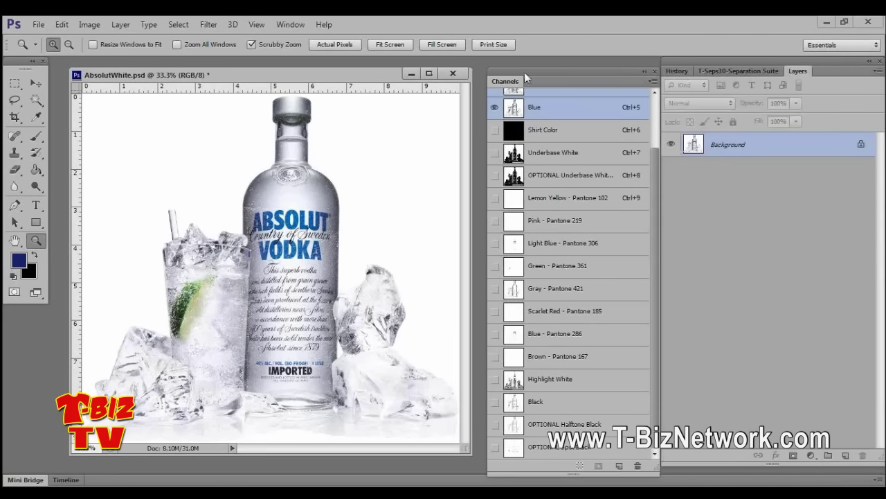
pyautogui.moveTo(524, 72); pyautogui.dragTo(526, 73)
# Compare the Underbase White and OPTIONAL Underbase White LOW CONTRAST channels over the black Shirt Color, leaving only Underbase White shown.
pyautogui.click(495, 130)
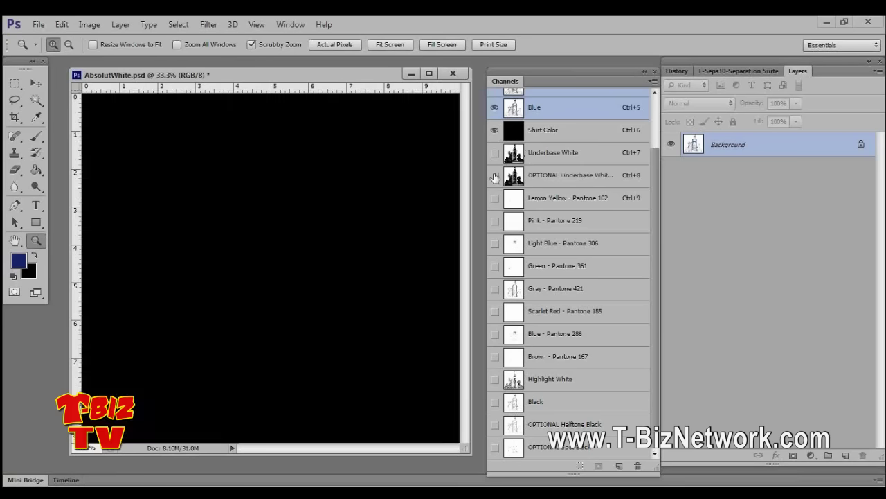
pyautogui.click(494, 176)
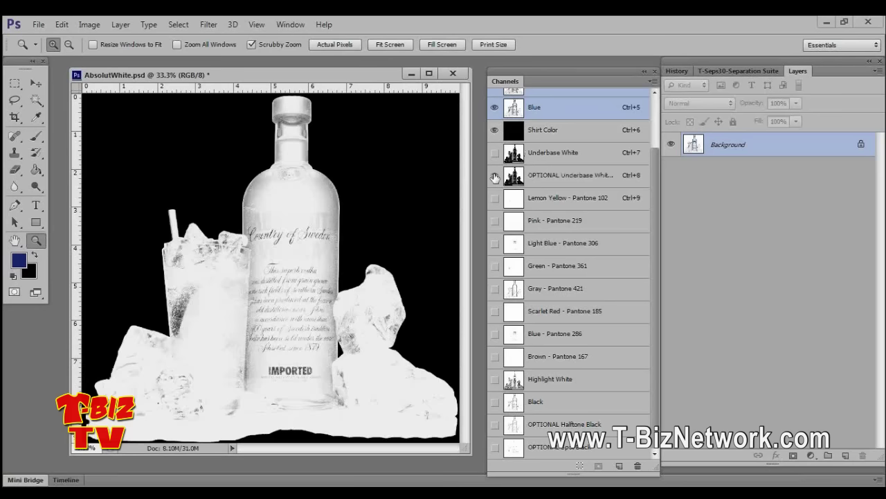
pyautogui.click(494, 176)
pyautogui.click(494, 153)
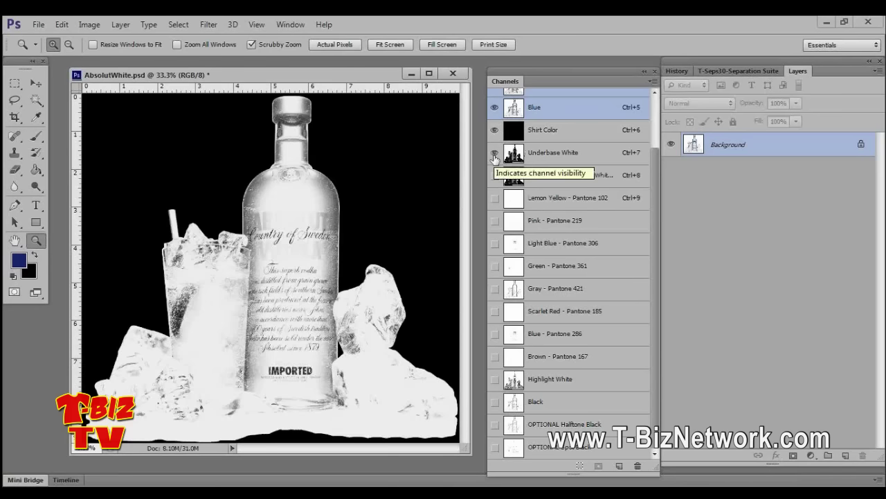
pyautogui.click(494, 176)
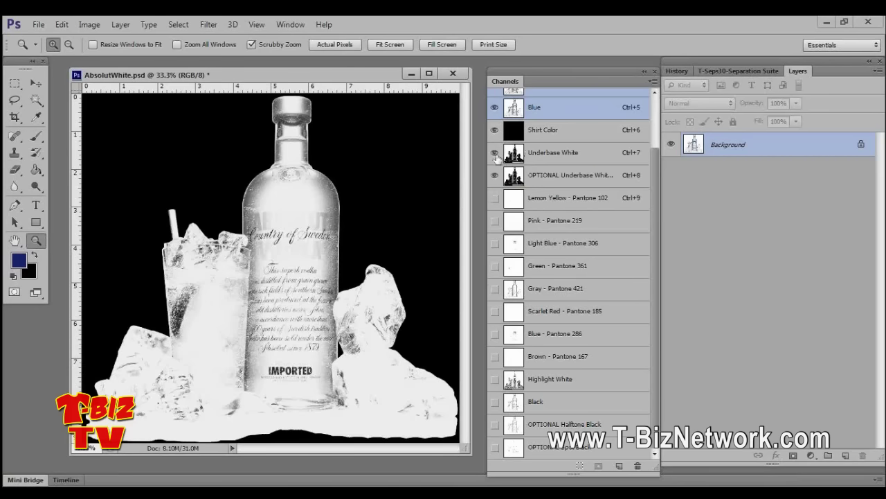
pyautogui.click(494, 153)
pyautogui.click(495, 153)
pyautogui.click(494, 176)
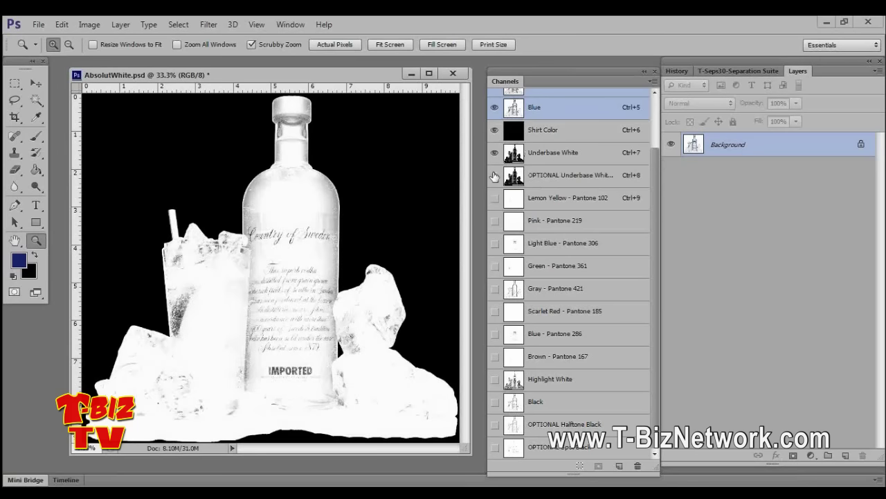
pyautogui.click(494, 176)
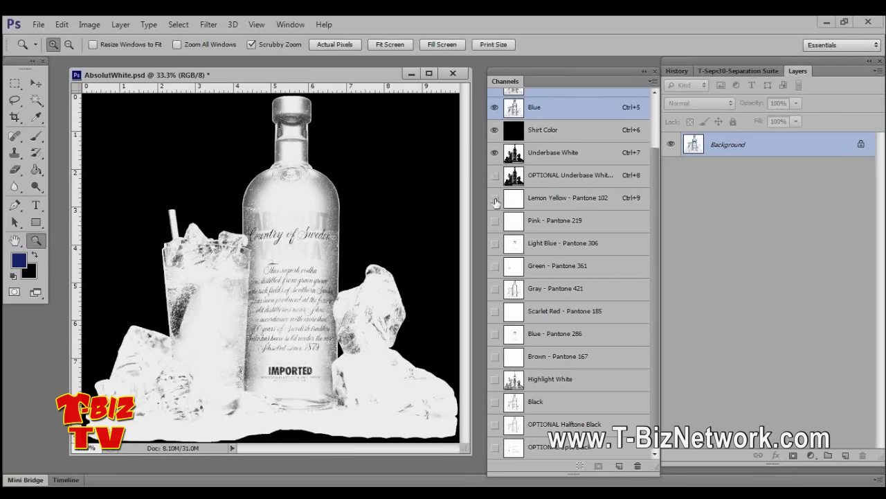
# Add the Lemon Yellow 102, Light Blue 306 and Green 361 channels to the shirt preview, leaving Pink 219 hidden.
pyautogui.click(495, 200)
pyautogui.click(494, 200)
pyautogui.click(494, 221)
pyautogui.click(495, 244)
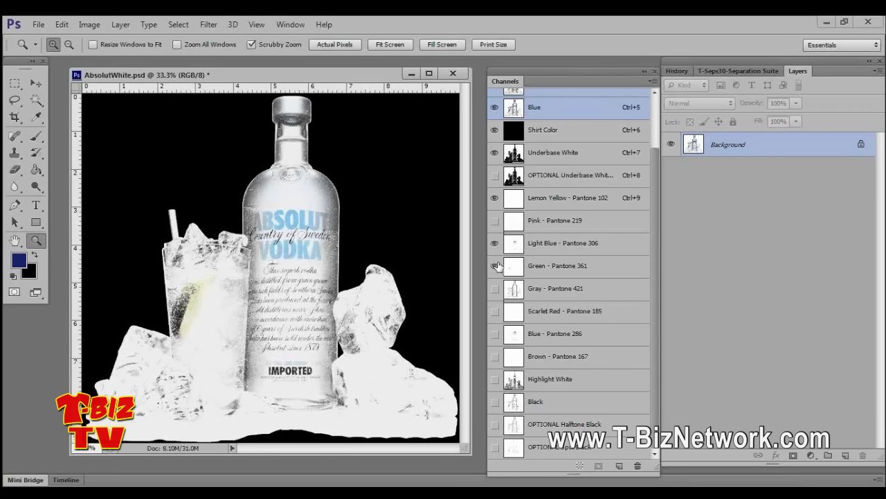
pyautogui.click(495, 266)
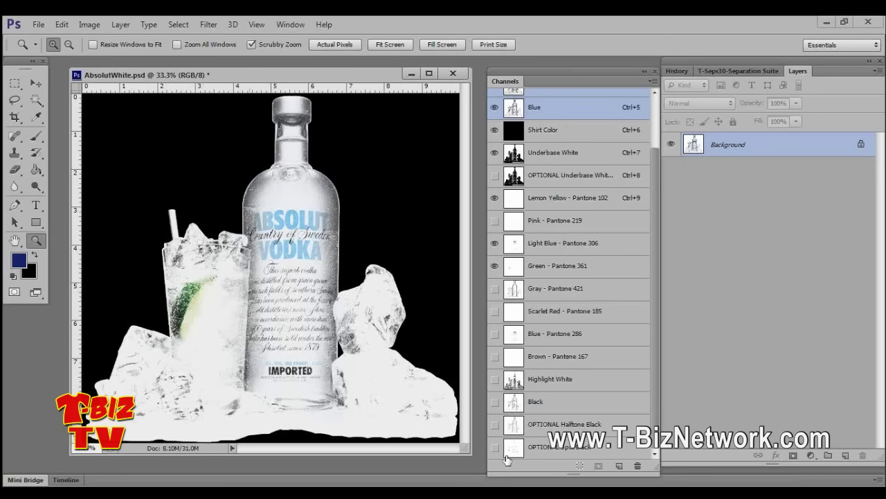
# View the Black, OPTIONAL Halftone Black and OPTIONAL Spot Black channels one at a time and compare them.
pyautogui.click(513, 403)
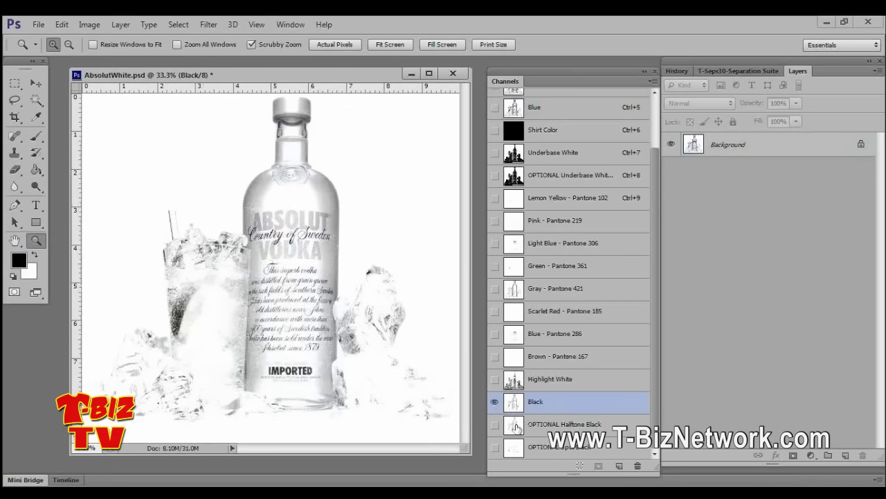
pyautogui.click(516, 428)
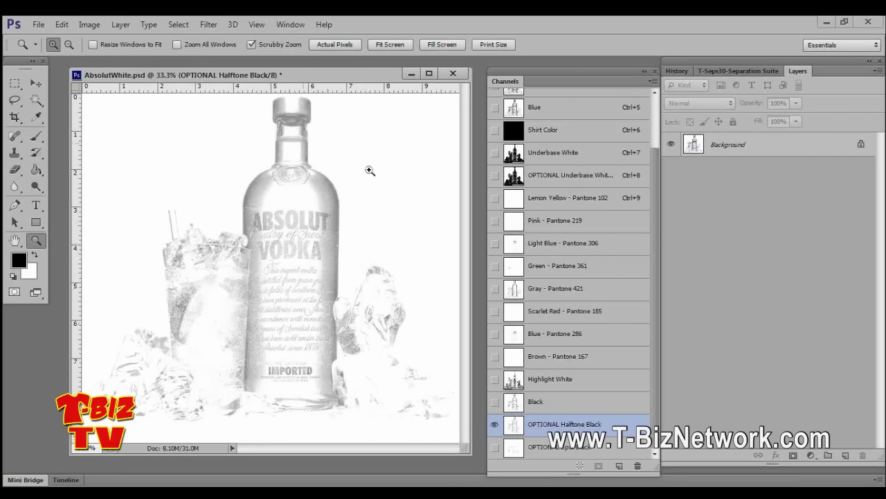
pyautogui.click(510, 450)
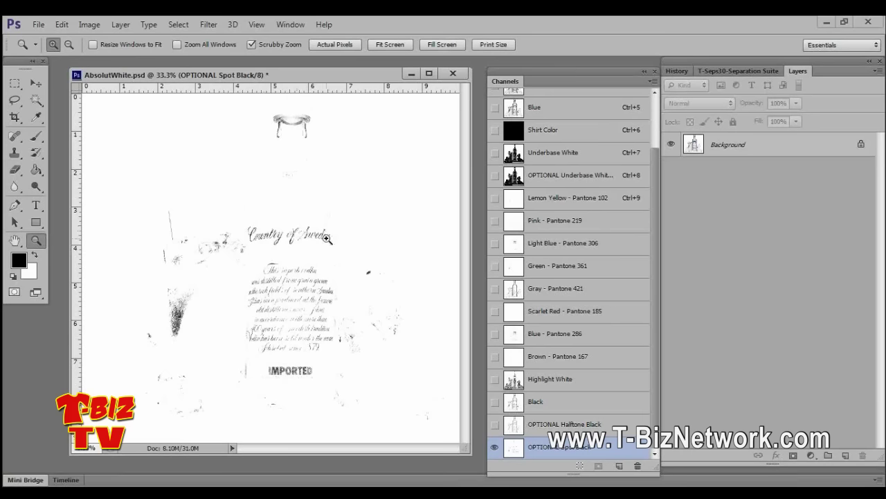
pyautogui.click(516, 428)
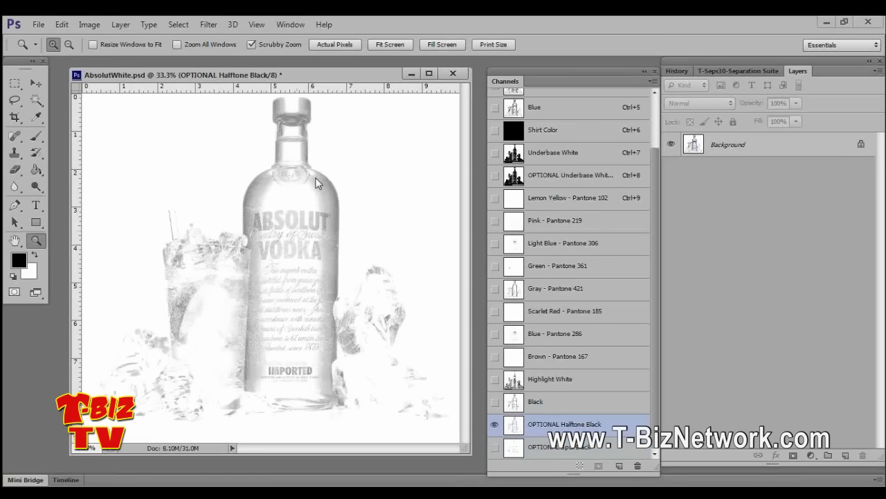
pyautogui.click(515, 403)
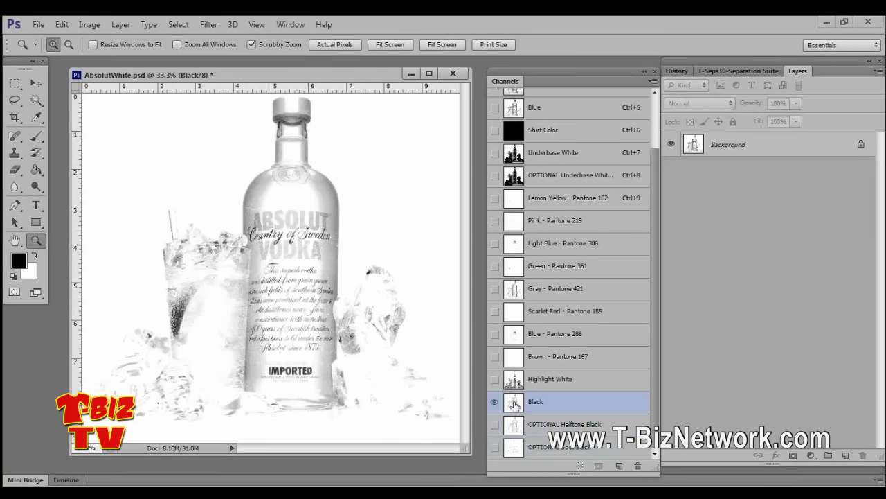
pyautogui.click(518, 428)
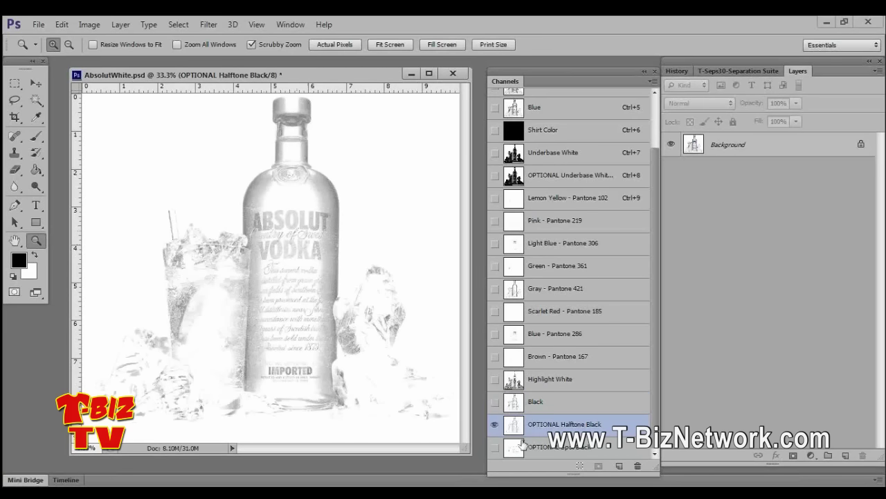
pyautogui.click(515, 447)
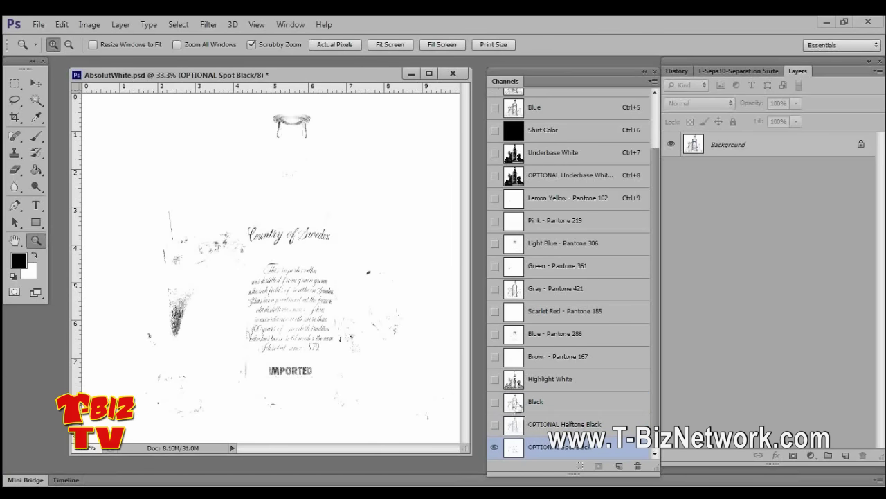
# Preview the Black channel together with Shirt Color, Underbase White, Blue 286, Lemon Yellow 102 and Green 361.
pyautogui.click(514, 402)
pyautogui.click(494, 129)
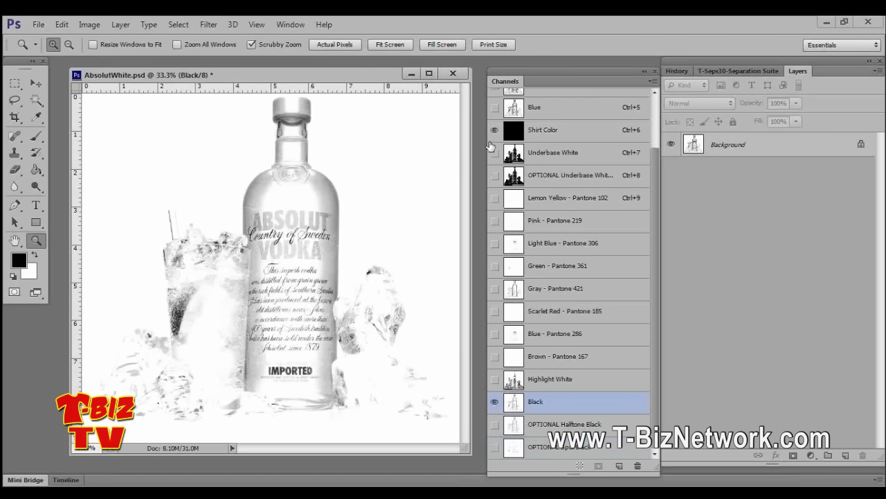
pyautogui.click(495, 152)
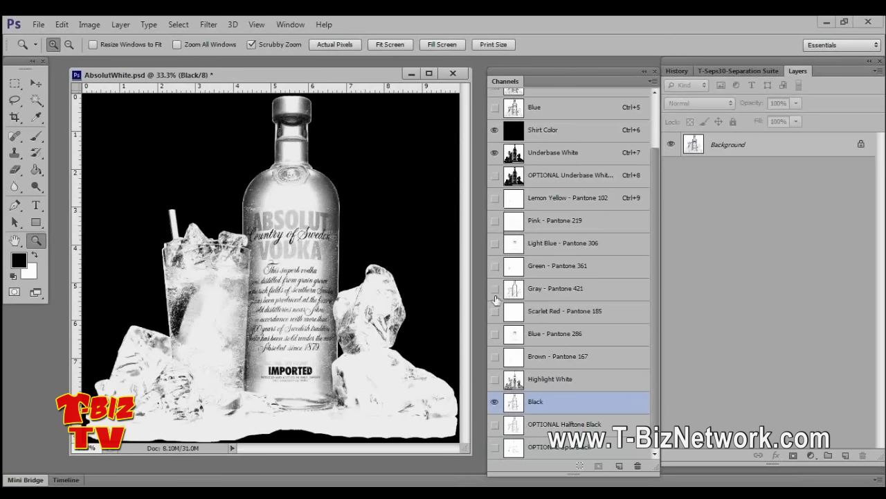
pyautogui.click(494, 333)
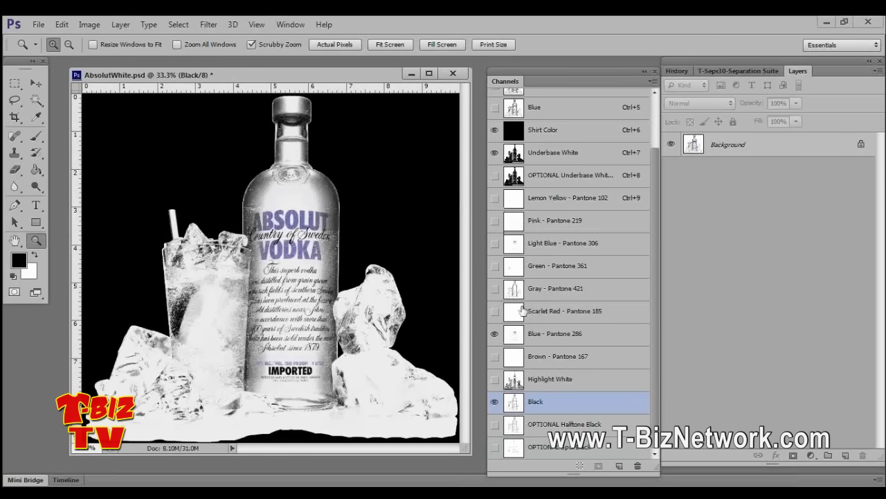
pyautogui.click(495, 197)
pyautogui.click(495, 266)
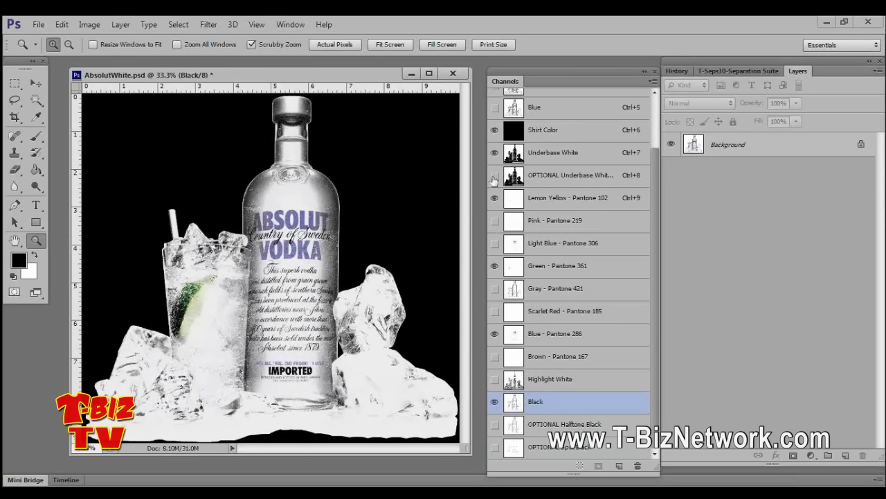
# Hide Black in the shirt preview and show Highlight White and OPTIONAL Halftone Black instead.
pyautogui.click(493, 402)
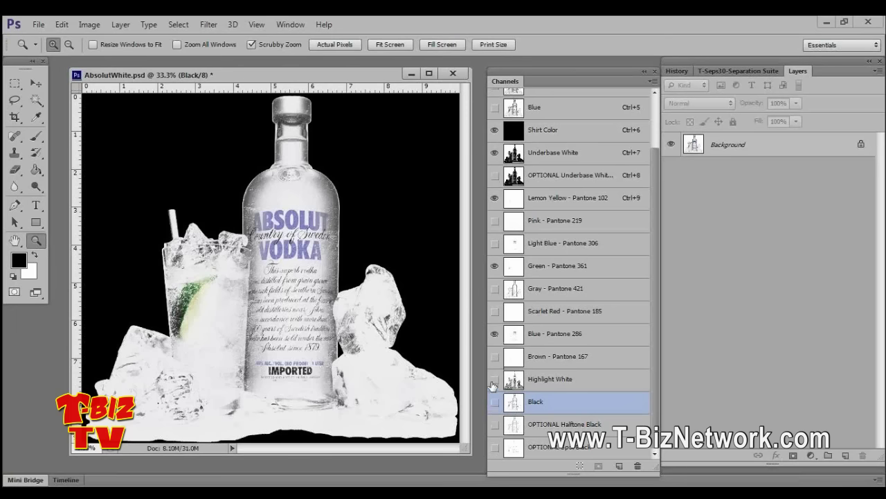
pyautogui.click(494, 379)
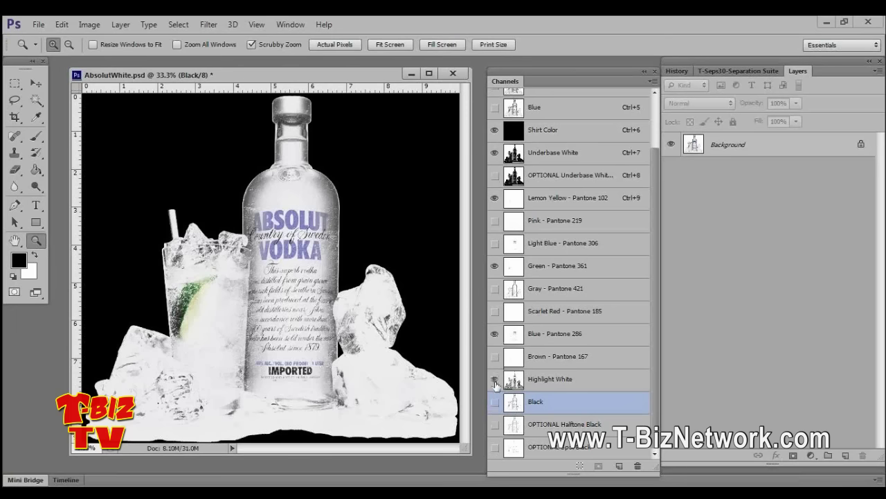
pyautogui.click(495, 424)
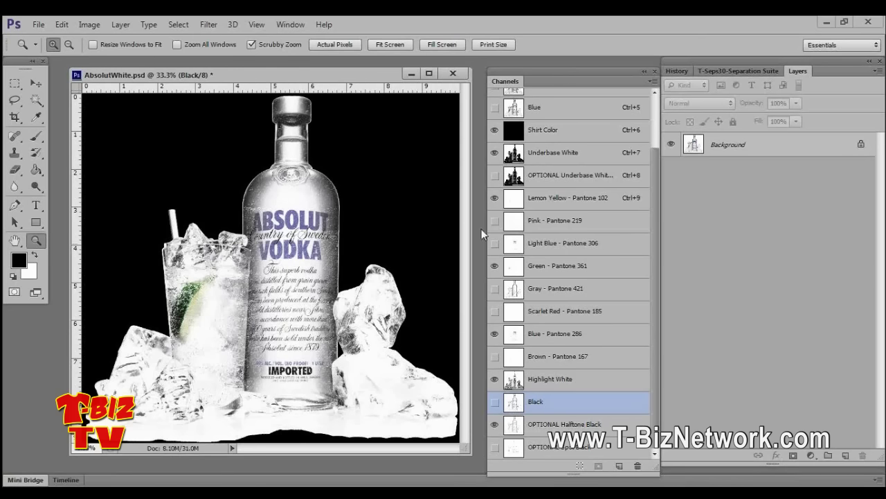
# Close AbsolutWhite.psd without saving and start a Standard 9-Colors simulated process separation in T-Seps.
pyautogui.click(453, 73)
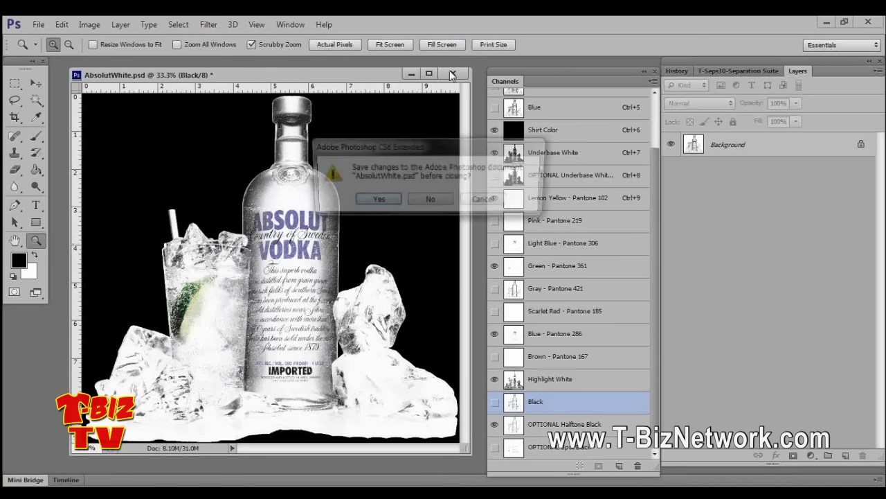
pyautogui.click(426, 202)
pyautogui.click(736, 72)
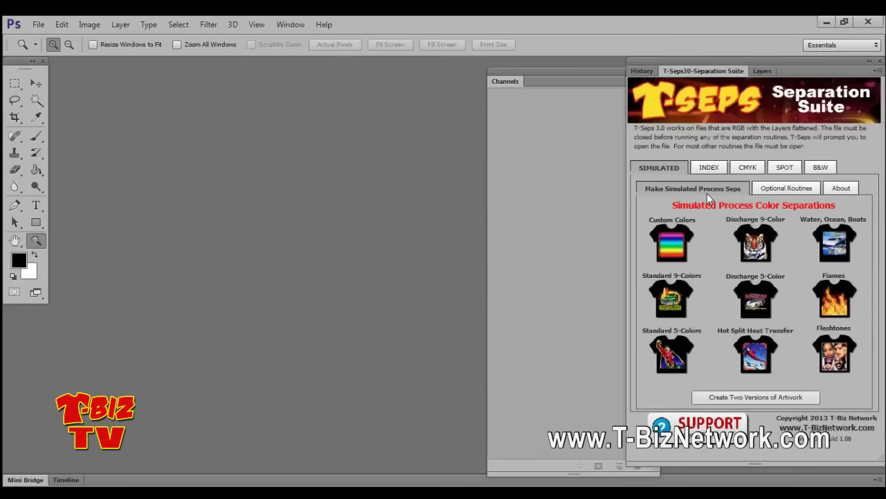
pyautogui.click(672, 297)
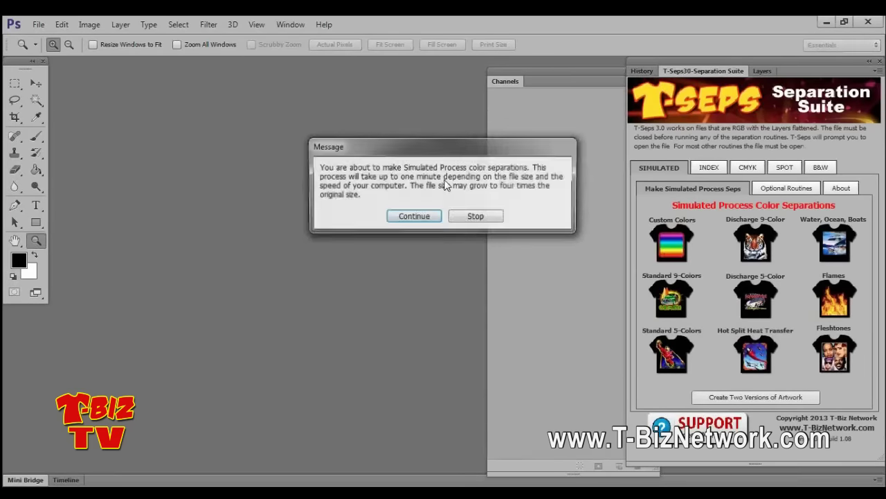
pyautogui.click(413, 217)
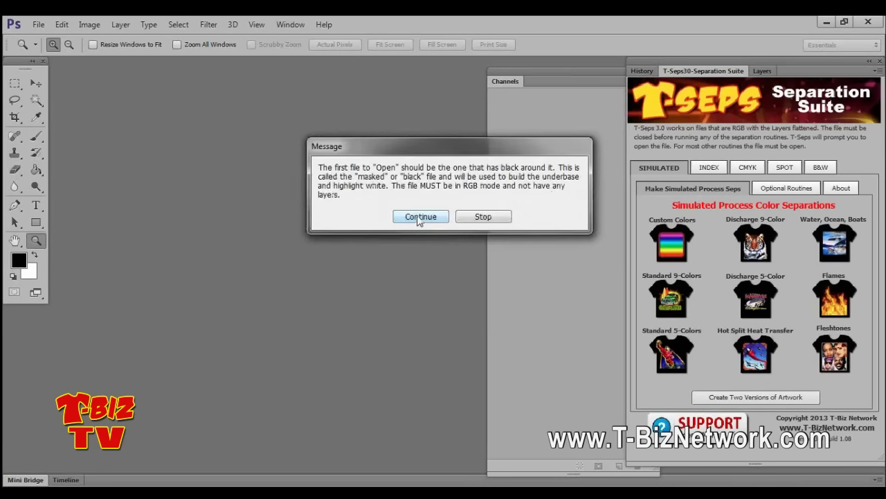
pyautogui.click(419, 217)
pyautogui.click(415, 207)
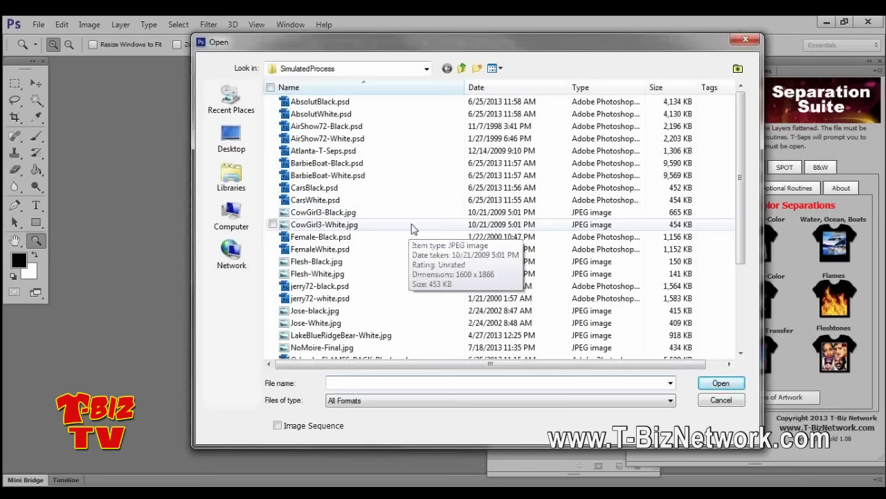
# Supply BarbieBoat-Black.psd as the masked file and BarbieBoat-White.psd as the second file, and finish the separation.
pyautogui.doubleClick(320, 164)
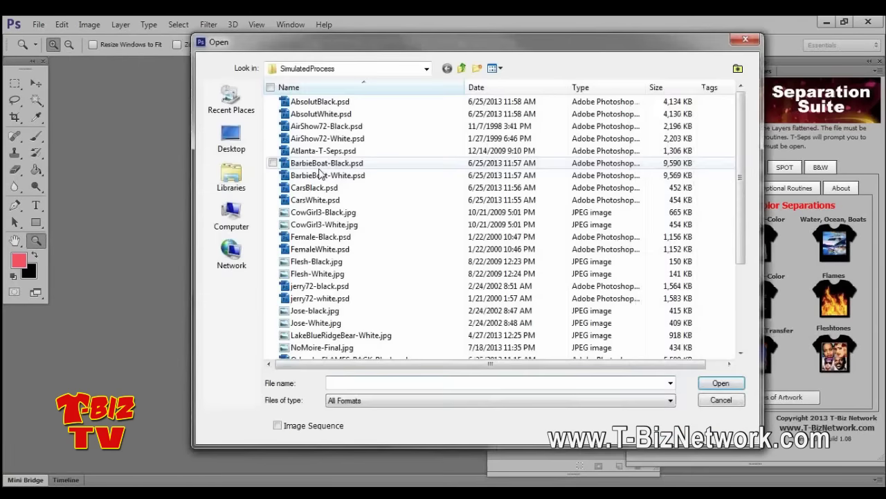
pyautogui.doubleClick(320, 175)
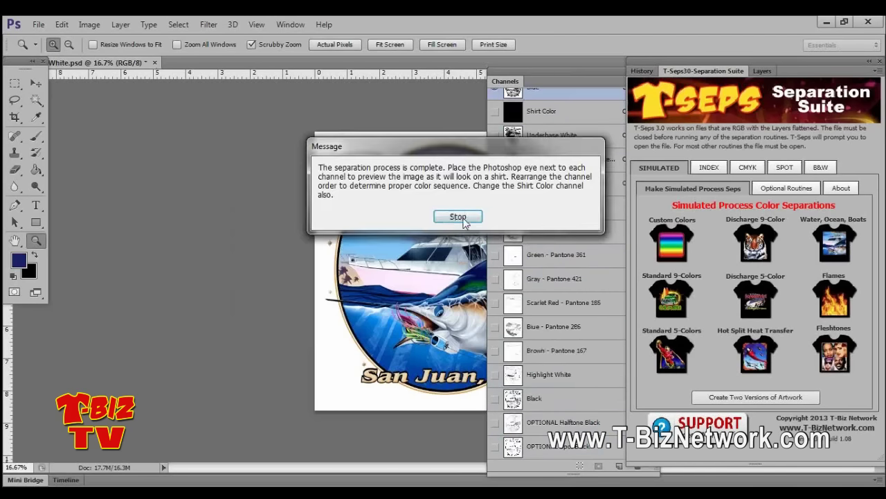
pyautogui.click(457, 217)
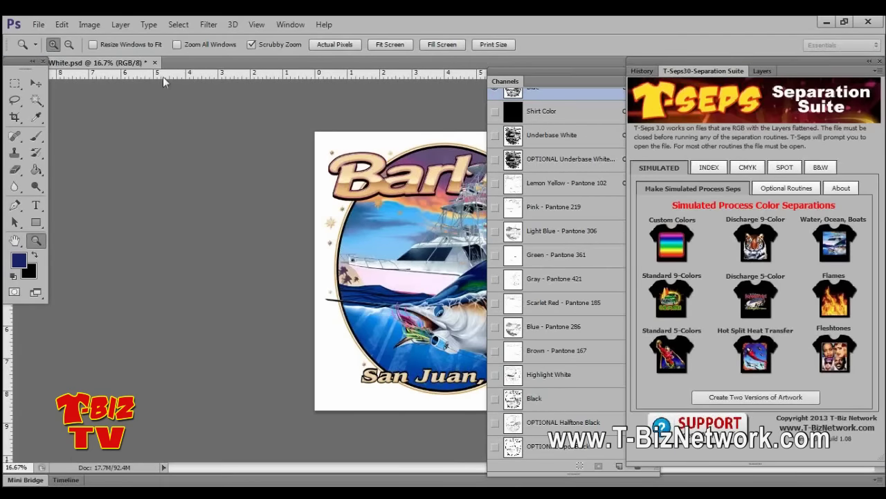
# Float the BarbieBoat-White.psd window, enlarge it and fit the artwork on screen.
pyautogui.moveTo(142, 63); pyautogui.dragTo(209, 93)
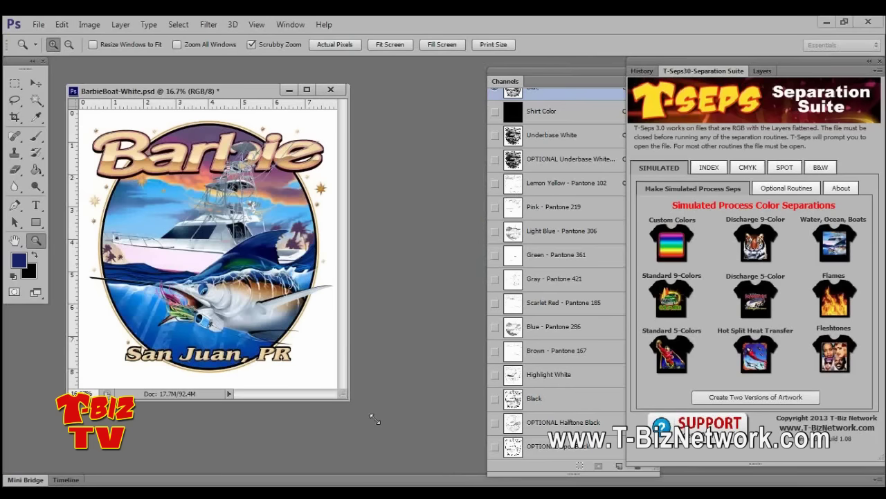
pyautogui.moveTo(375, 419); pyautogui.dragTo(398, 432)
pyautogui.rightClick(203, 258)
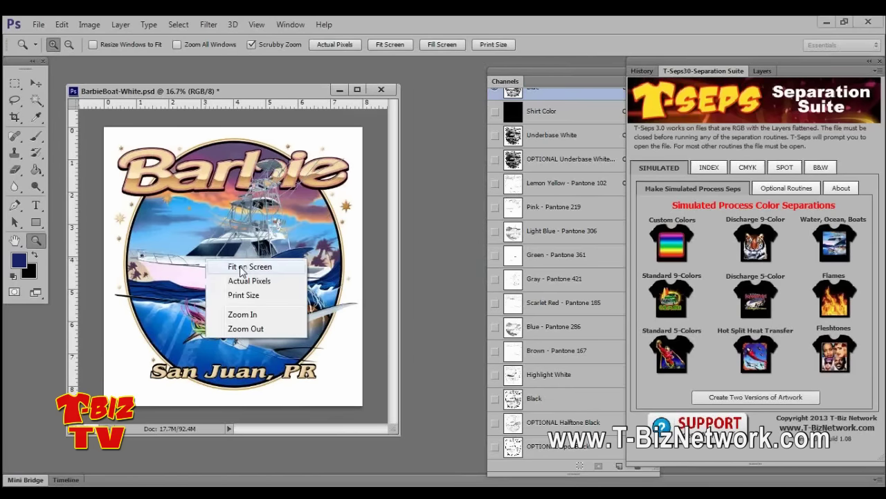
pyautogui.click(242, 268)
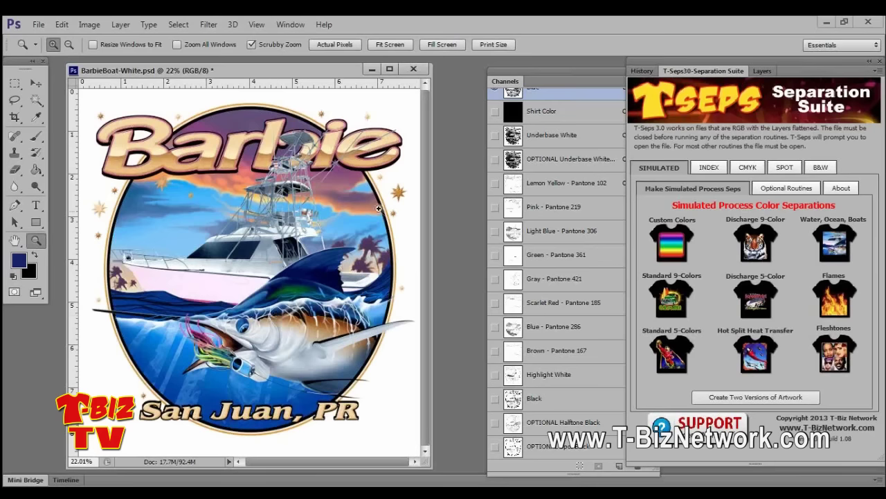
# Show the Shirt Color, Underbase White and every channel from Lemon Yellow 102 through OPTIONAL Spot Black.
pyautogui.click(495, 116)
pyautogui.click(495, 112)
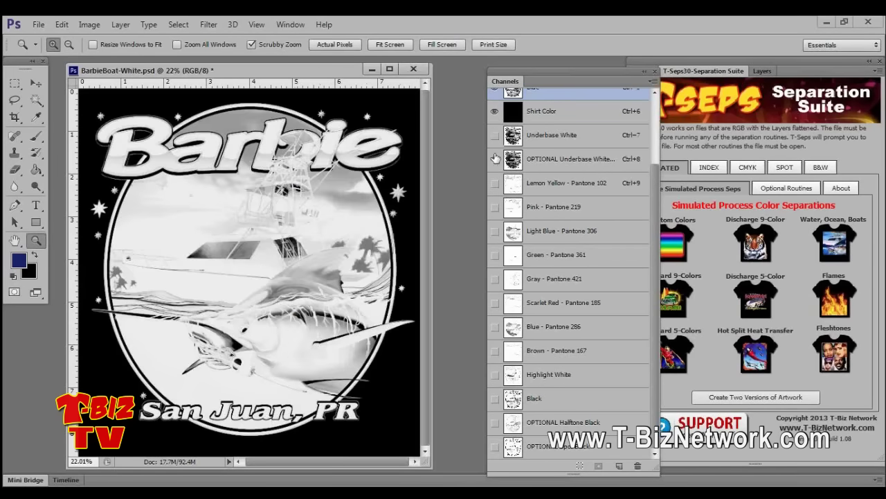
pyautogui.click(495, 135)
pyautogui.moveTo(492, 185); pyautogui.dragTo(500, 464)
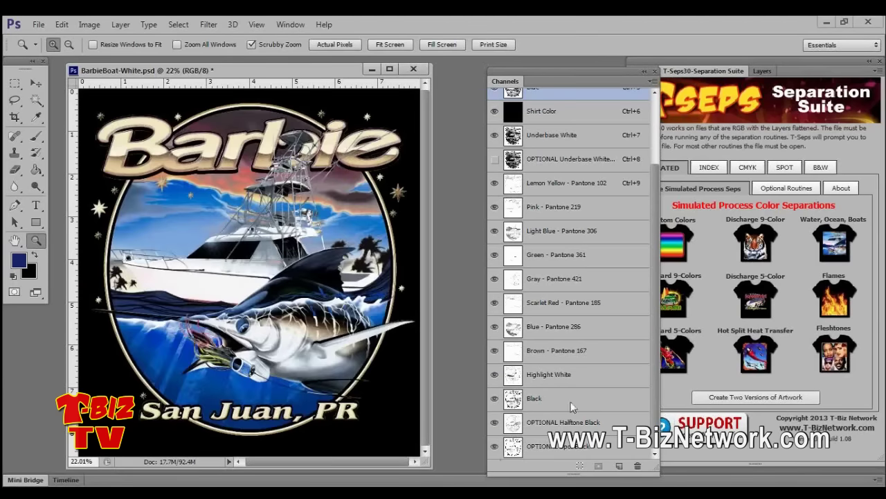
# Hide the three black channels plus Gray 421, Brown 167 and Pink 219 in the BarbieBoat shirt preview.
pyautogui.moveTo(495, 444); pyautogui.dragTo(494, 398)
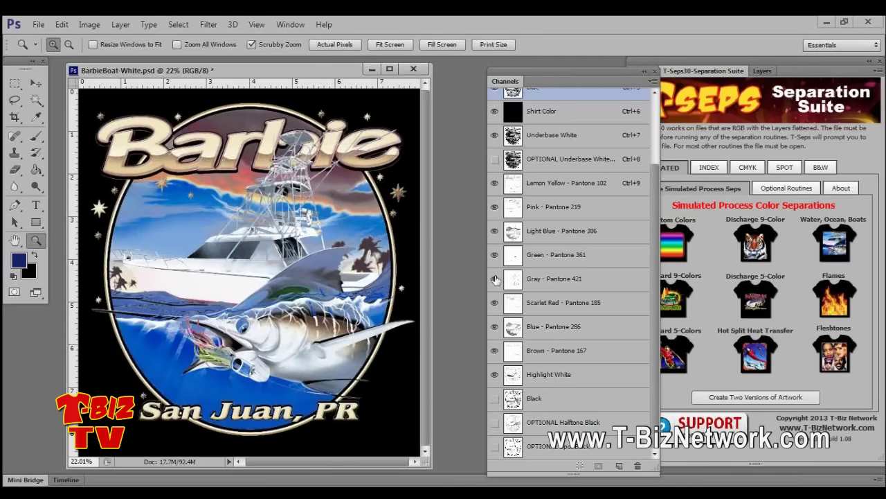
pyautogui.click(494, 278)
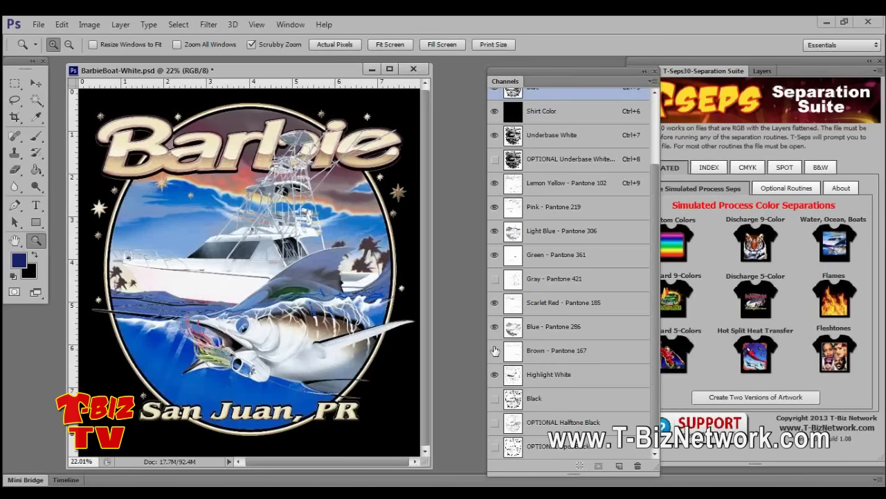
pyautogui.click(495, 351)
pyautogui.click(494, 350)
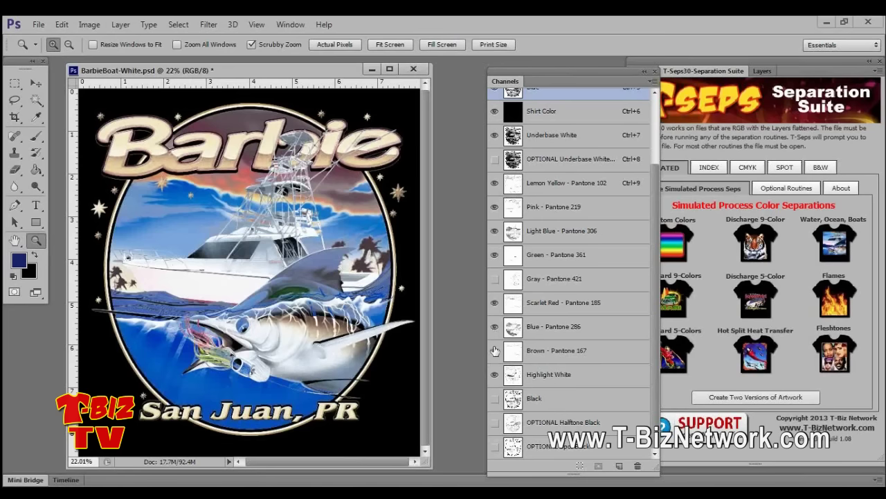
pyautogui.click(494, 350)
# Apply a Curves adjustment to the Underbase White channel, pulling its midpoint to about input 137, output 126.
pyautogui.click(513, 135)
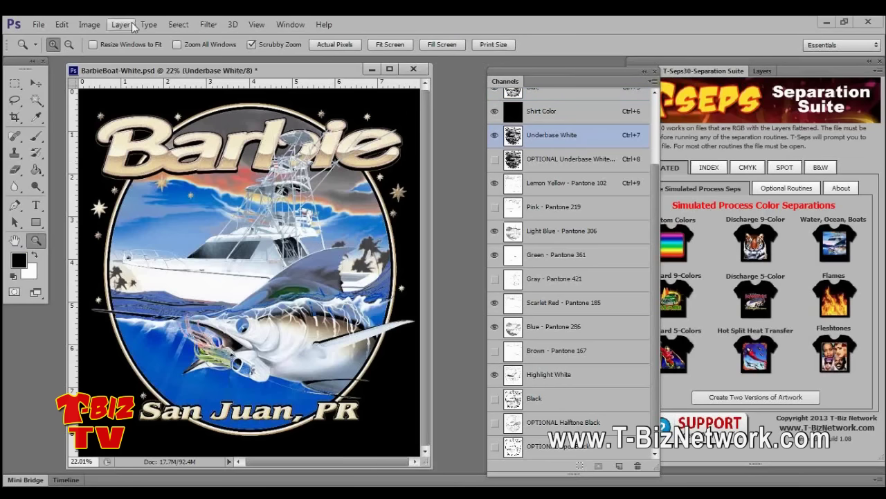
pyautogui.hotkey('ctrl', 'm')
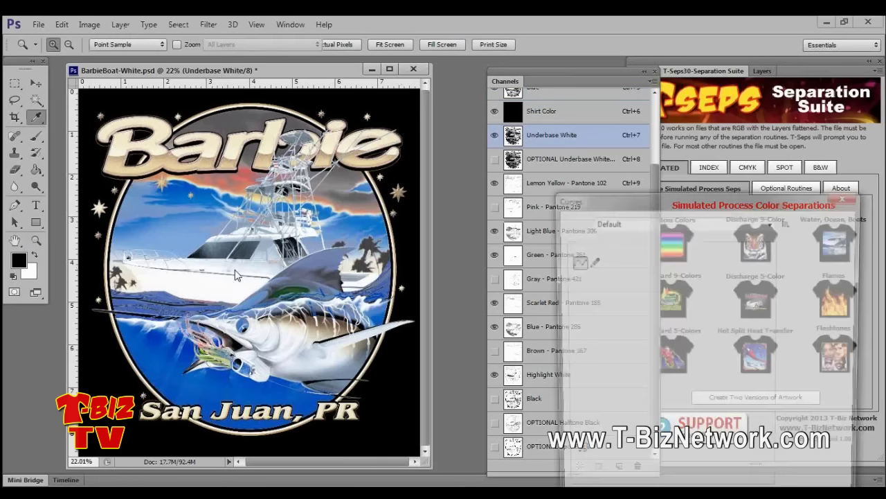
pyautogui.moveTo(681, 203); pyautogui.dragTo(554, 126)
pyautogui.moveTo(558, 269); pyautogui.dragTo(587, 277)
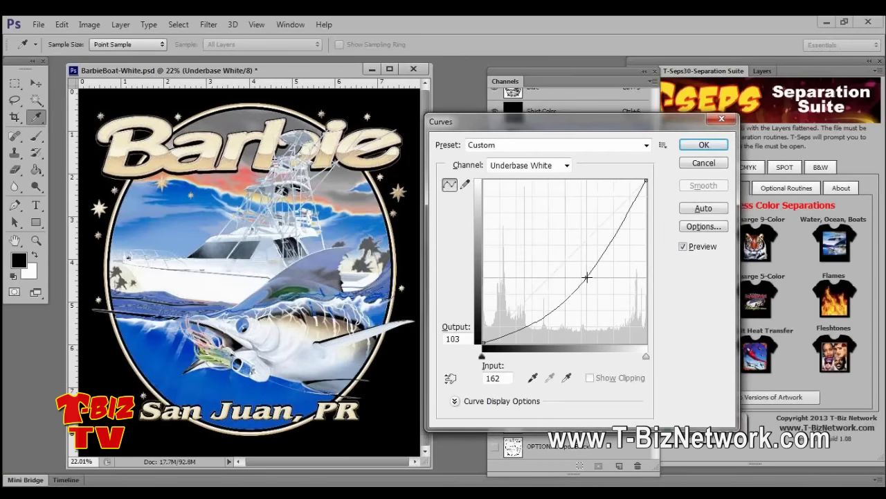
pyautogui.hotkey('ctrl', 'z')
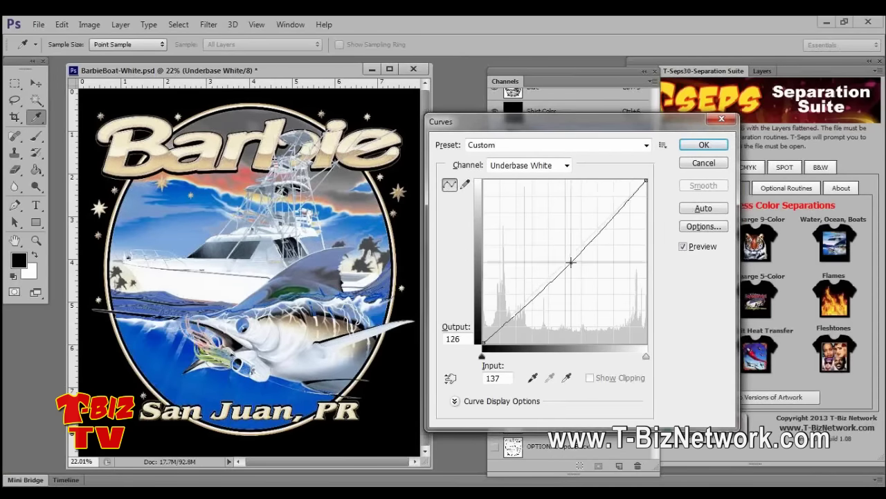
pyautogui.click(701, 146)
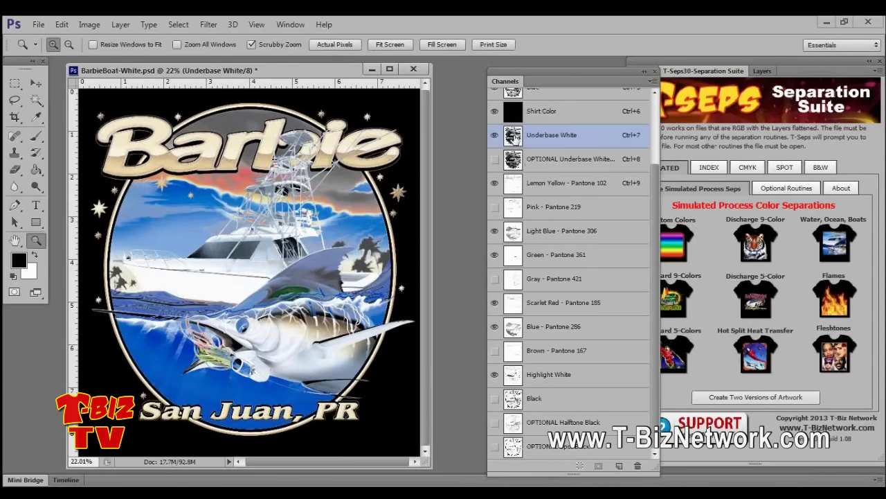
# Apply a Curves adjustment to the Underbase White channel, with points at input 198, output 222 and input 128, output 85.
pyautogui.hotkey('ctrl', 'm')
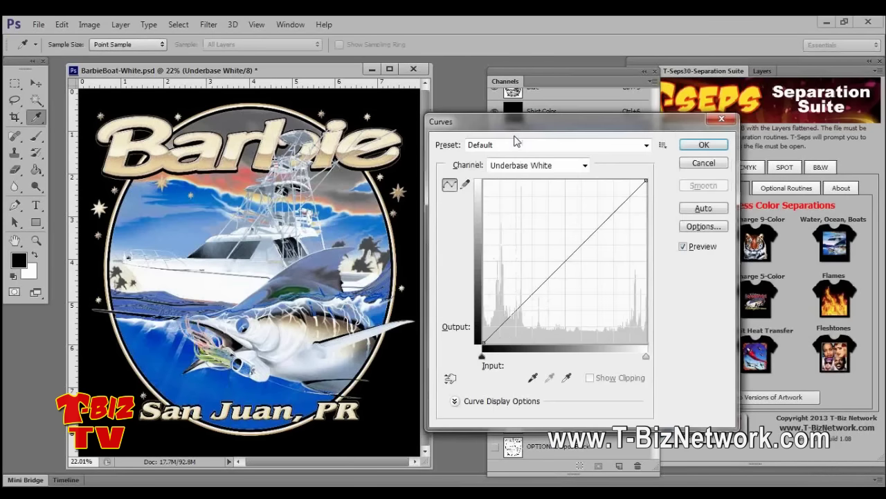
pyautogui.moveTo(611, 206); pyautogui.dragTo(611, 199)
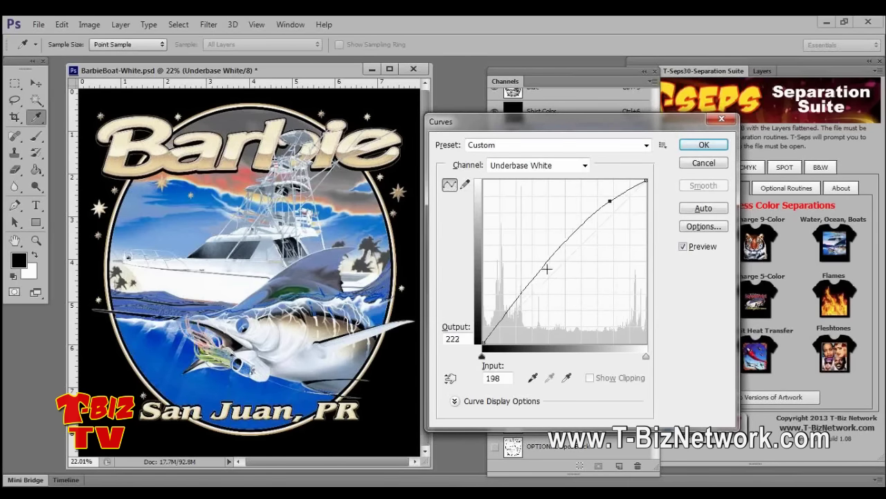
pyautogui.moveTo(538, 283); pyautogui.dragTo(565, 288)
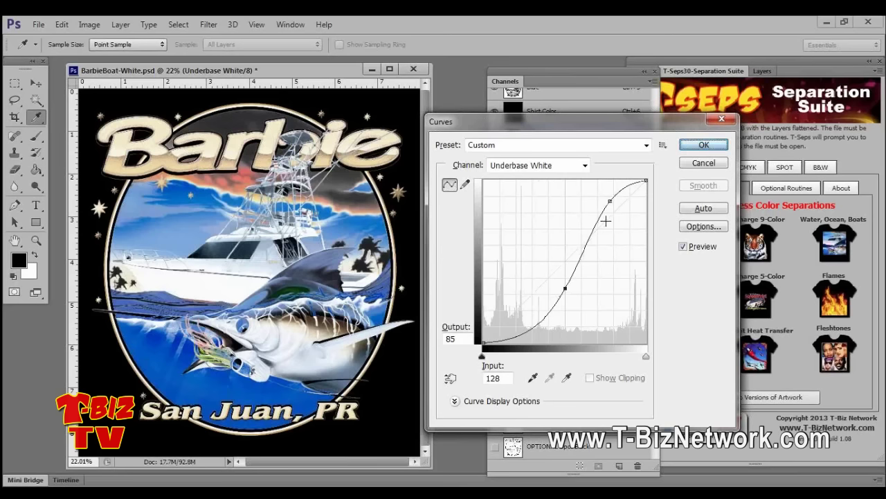
pyautogui.click(703, 144)
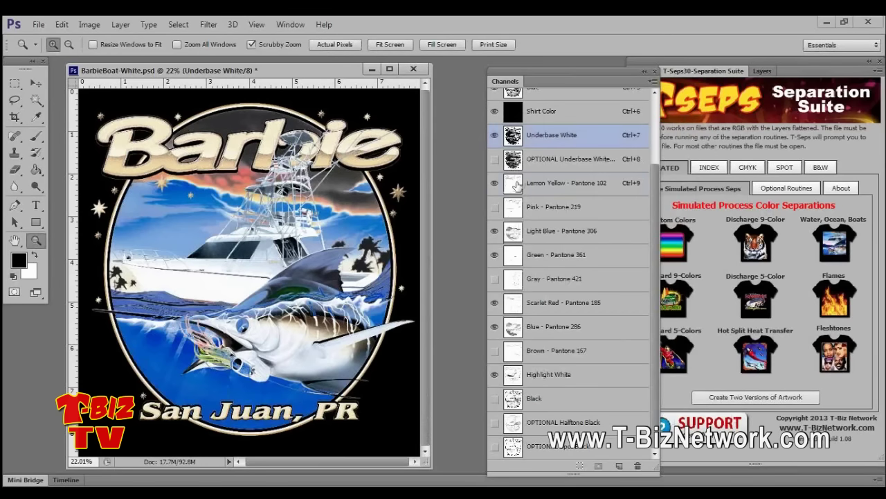
# Pull down the Lemon Yellow 102 midtones with Curves and briefly preview the OPTIONAL Halftone Black channel.
pyautogui.click(513, 183)
pyautogui.hotkey('ctrl', 'm')
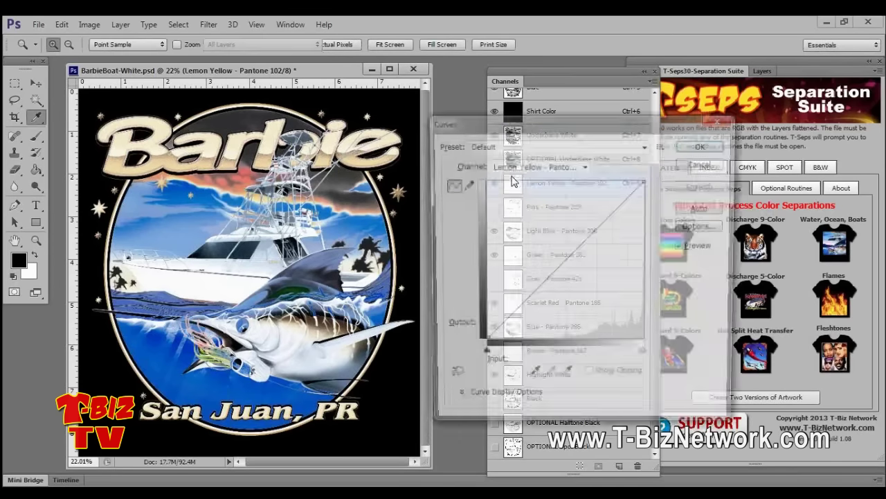
pyautogui.moveTo(564, 261); pyautogui.dragTo(583, 275)
pyautogui.click(709, 145)
pyautogui.press('z')
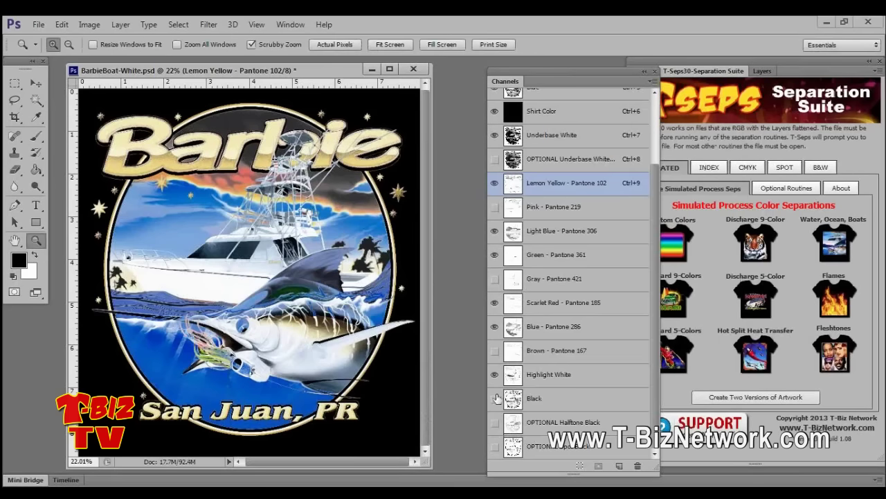
pyautogui.click(496, 422)
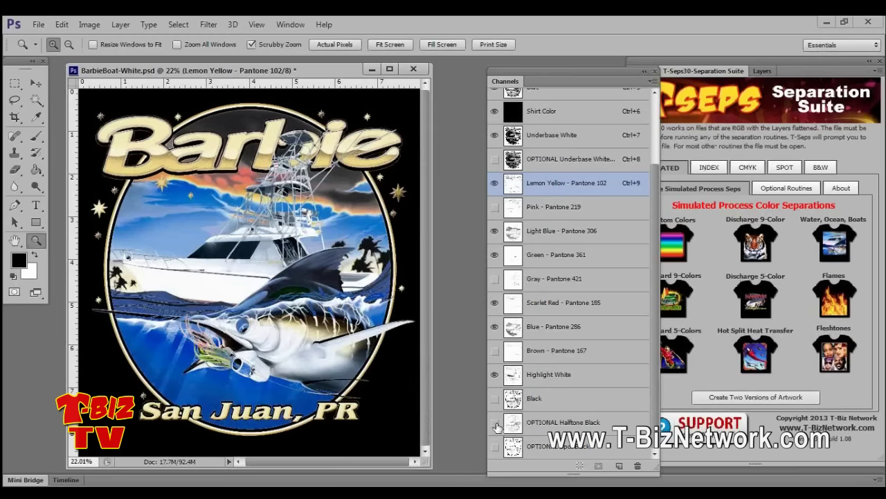
pyautogui.click(495, 422)
# Change the Shirt Color spot channel's ink color to a golden yellow.
pyautogui.doubleClick(513, 113)
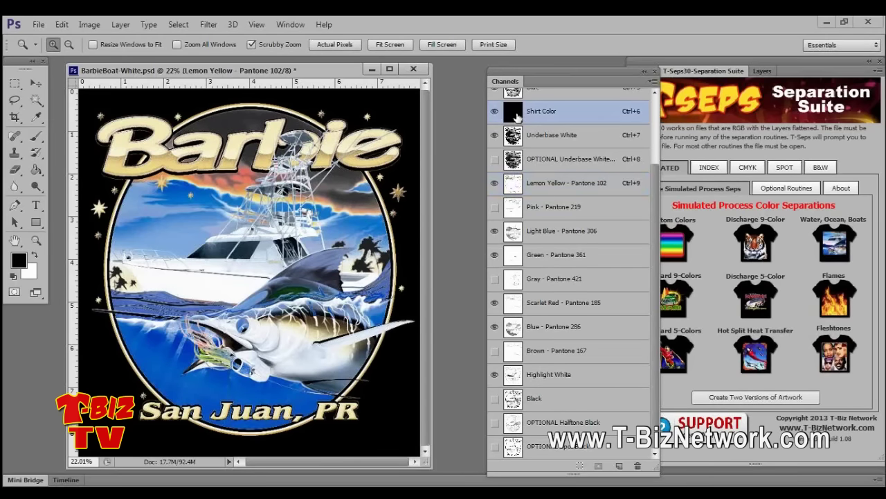
pyautogui.click(377, 208)
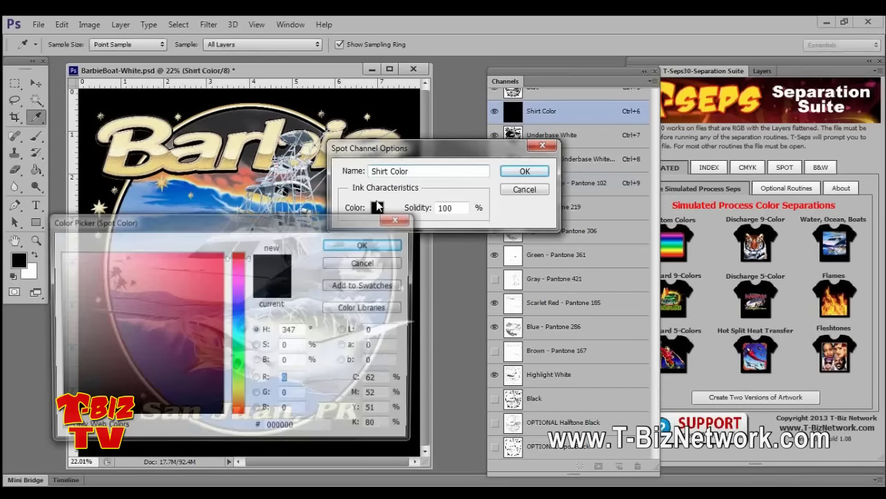
pyautogui.moveTo(196, 286); pyautogui.dragTo(183, 263)
pyautogui.click(365, 244)
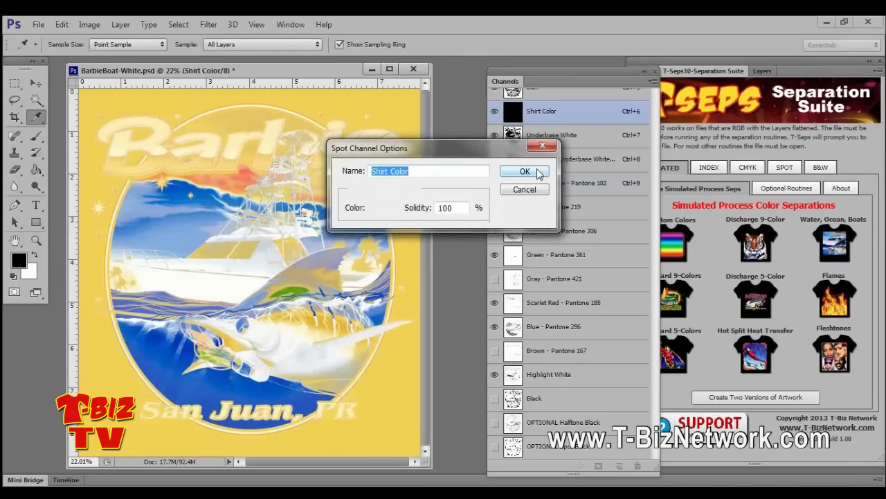
pyautogui.click(521, 172)
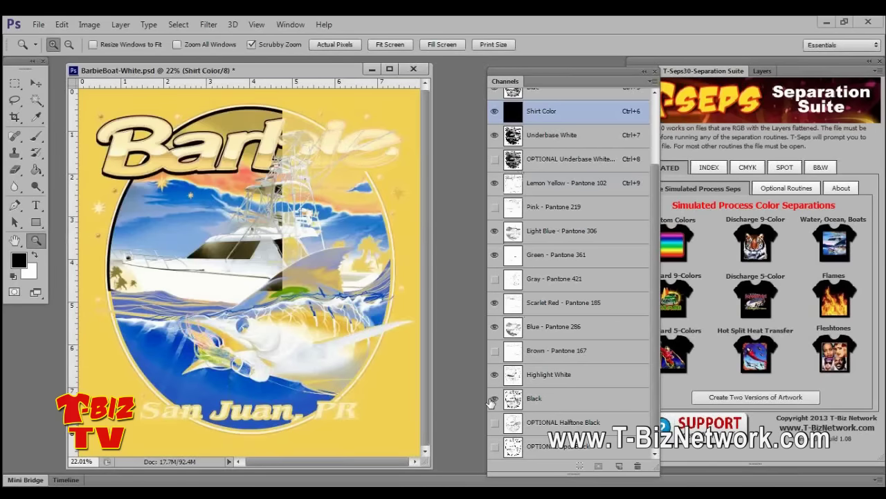
# Show and select the Black channel and pull its midtones down with a Curves adjustment.
pyautogui.click(502, 396)
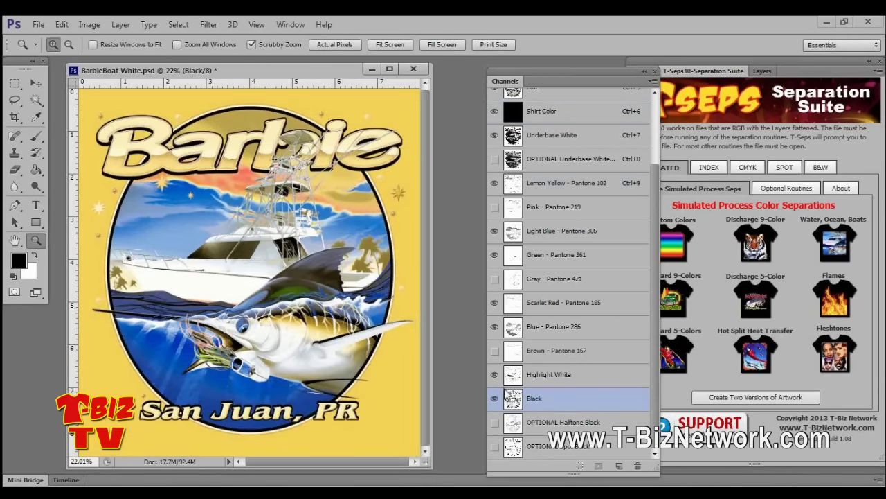
pyautogui.hotkey('ctrl', 'm')
pyautogui.moveTo(574, 253)
pyautogui.mouseDown()
pyautogui.moveTo(589, 275)
pyautogui.moveTo(590, 259)
pyautogui.mouseUp()
pyautogui.click(704, 144)
pyautogui.press('z')
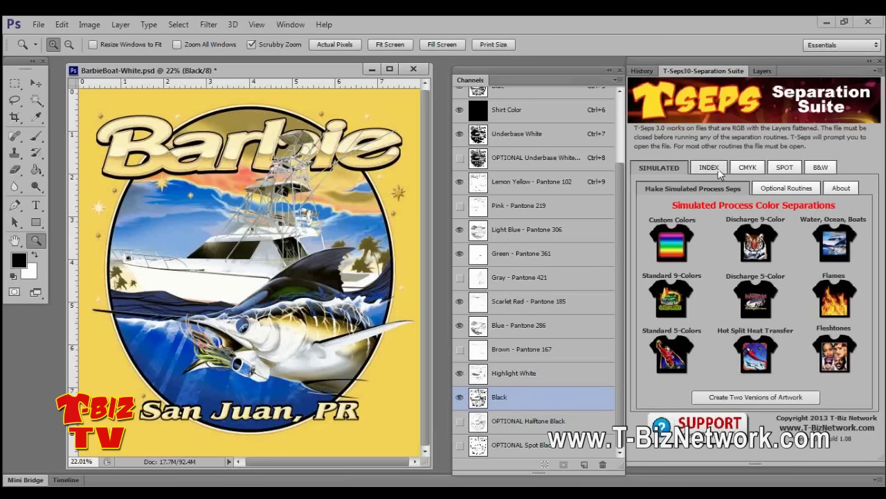
# Review the T-Seps optional routines for additional separation options, image quality and registration marks, and Photoshop's image and canvas size commands.
pyautogui.click(799, 187)
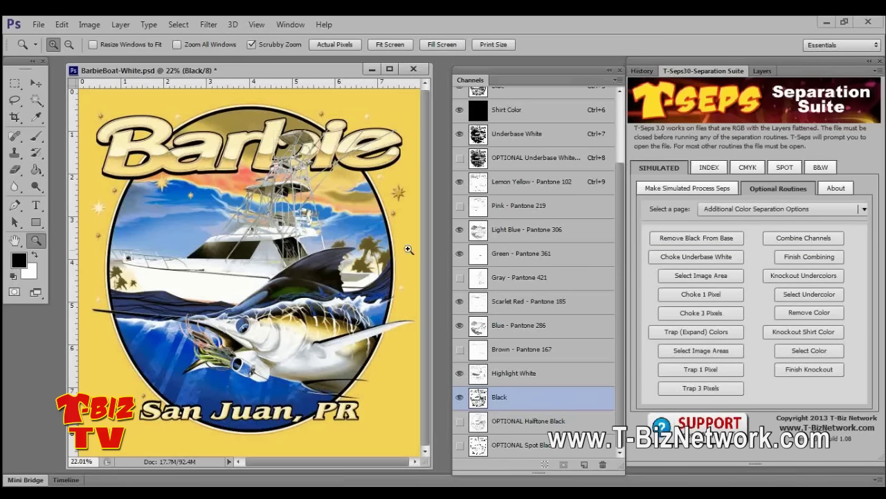
pyautogui.click(793, 209)
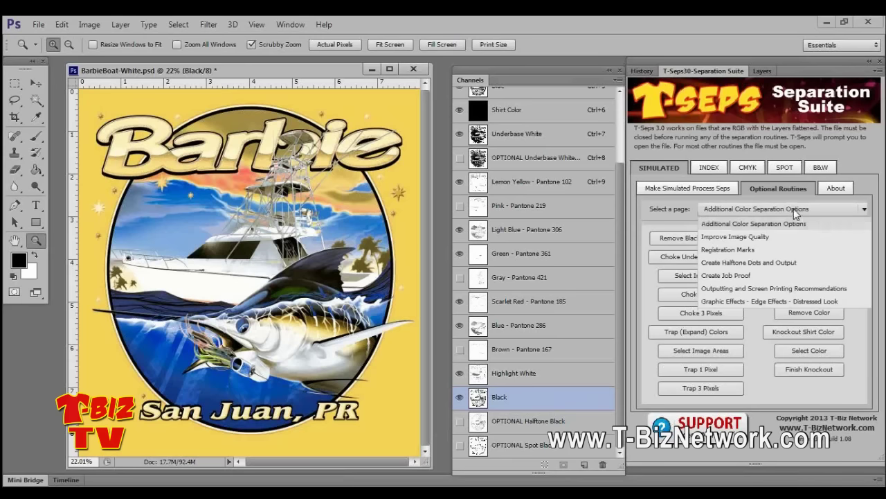
pyautogui.click(745, 237)
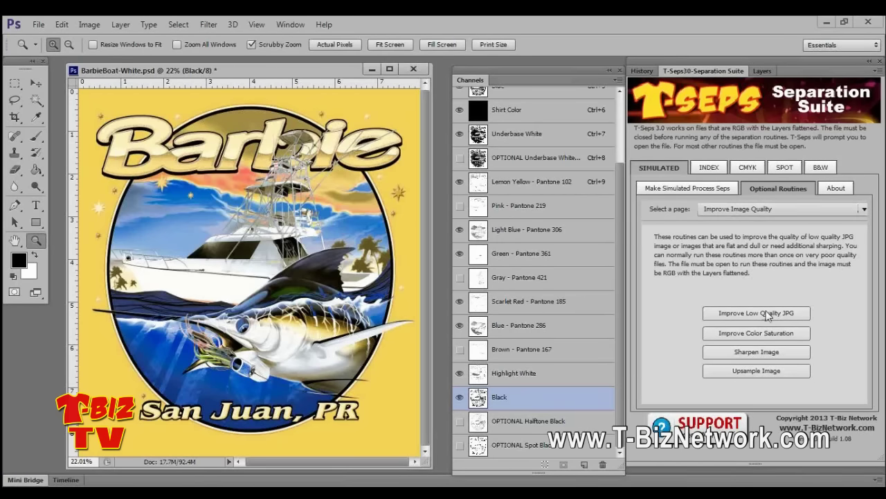
pyautogui.click(793, 208)
pyautogui.click(711, 331)
pyautogui.click(744, 211)
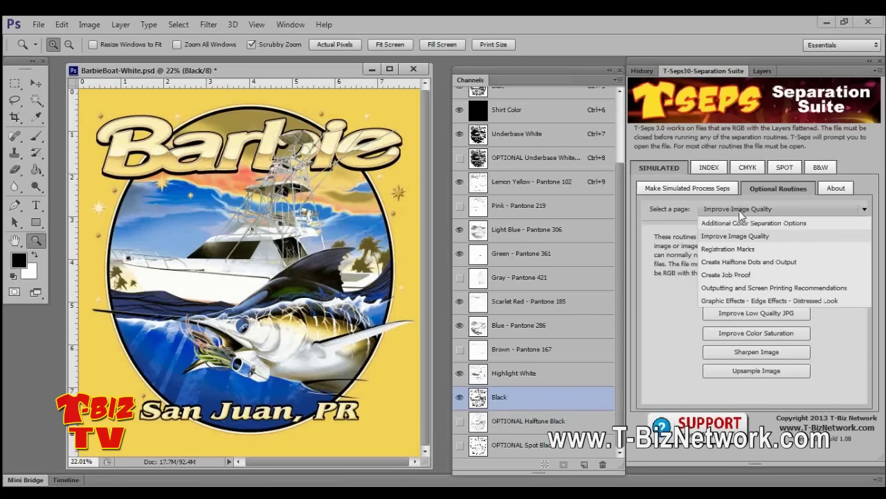
pyautogui.click(727, 250)
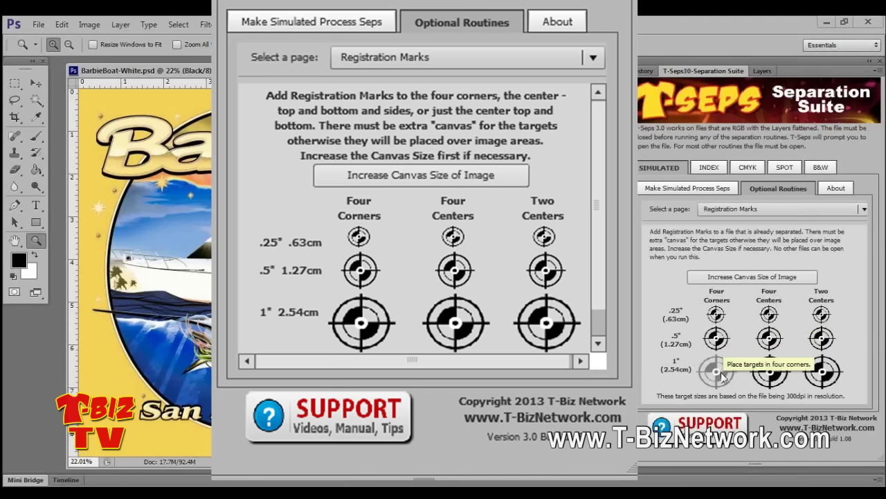
pyautogui.click(90, 28)
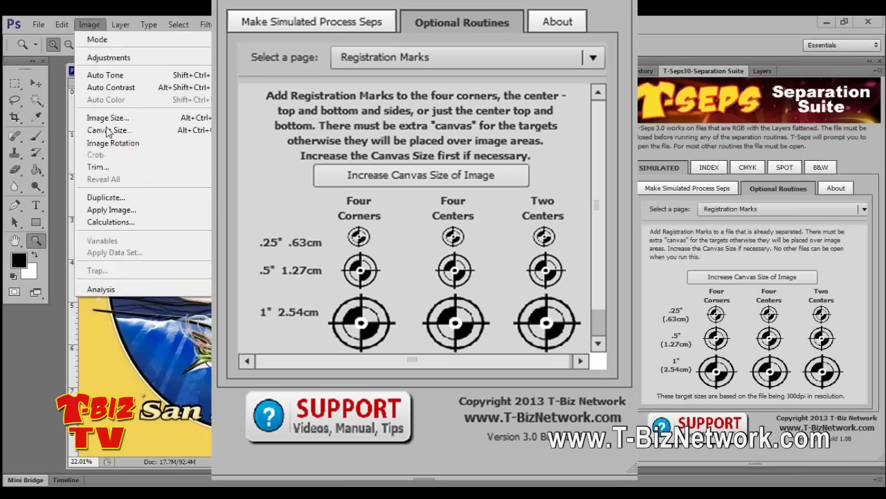
pyautogui.click(113, 119)
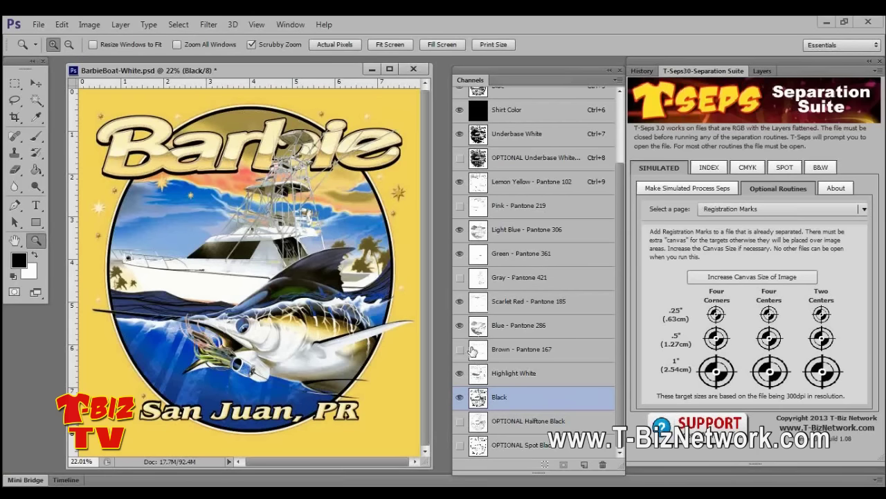
# Delete the Gray 421, Brown 167, Pink 219, OPTIONAL Underbase White, OPTIONAL Halftone Black and OPTIONAL Spot Black channels.
pyautogui.moveTo(477, 350); pyautogui.dragTo(605, 464)
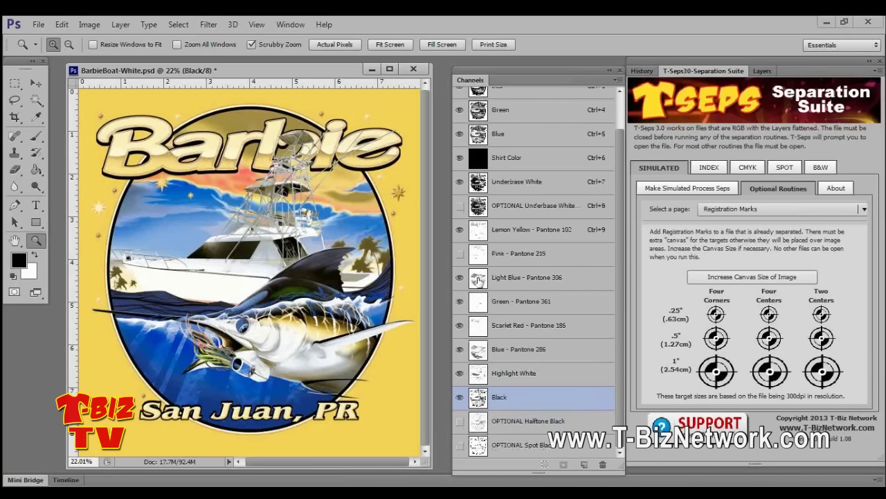
pyautogui.moveTo(603, 464); pyautogui.dragTo(604, 465)
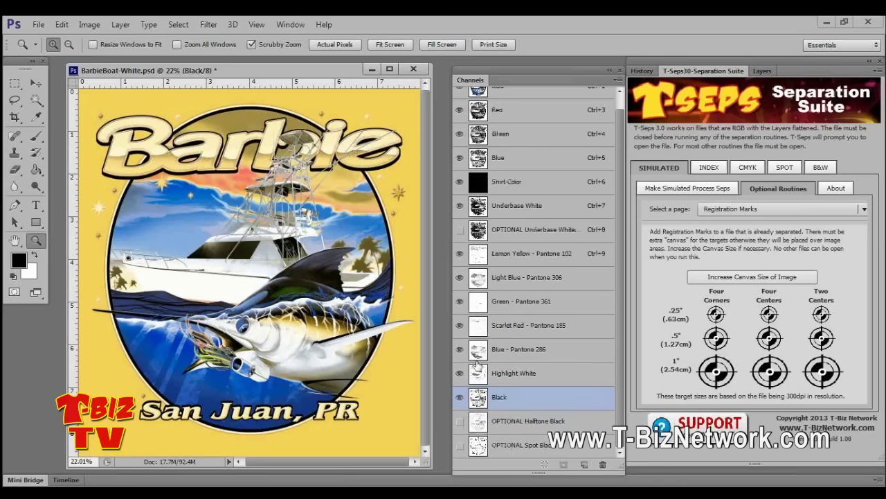
pyautogui.moveTo(478, 229); pyautogui.dragTo(602, 464)
pyautogui.moveTo(502, 408); pyautogui.dragTo(602, 464)
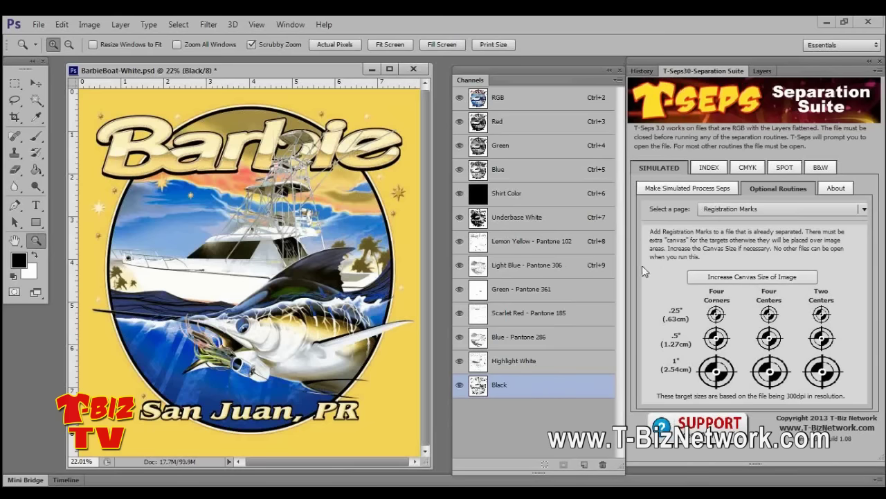
# Add 0.5-inch registration marks in the four corners and check them in single channels and the full shirt preview.
pyautogui.click(713, 339)
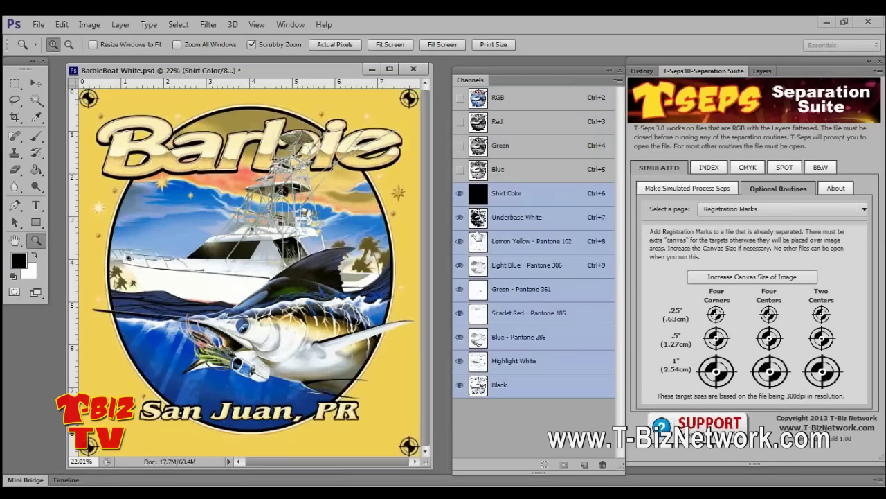
pyautogui.click(479, 220)
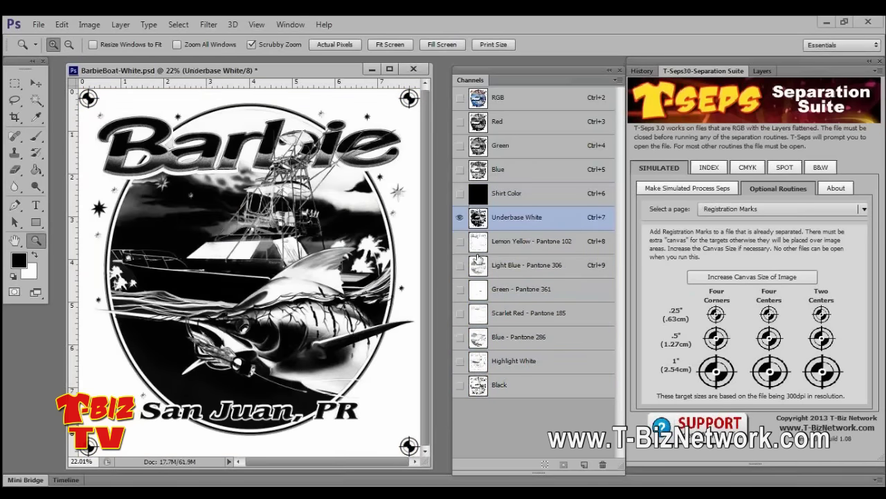
pyautogui.click(478, 244)
pyautogui.click(477, 269)
pyautogui.click(479, 290)
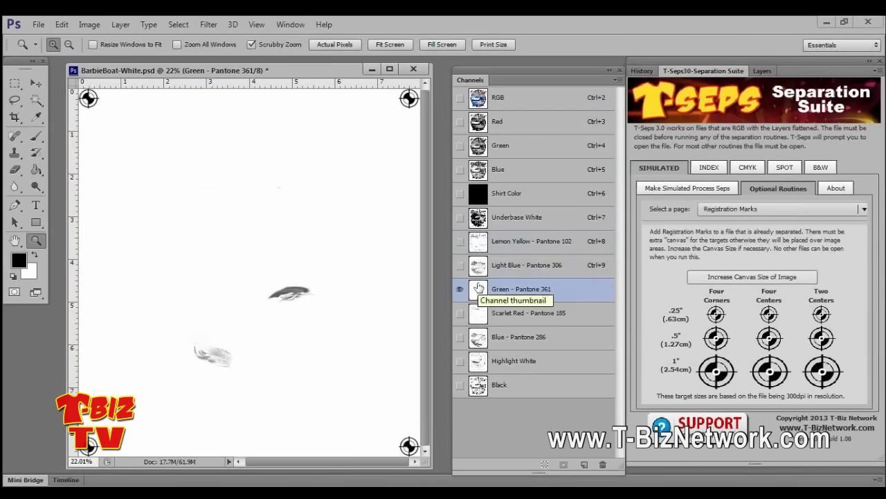
pyautogui.moveTo(460, 242); pyautogui.dragTo(461, 387)
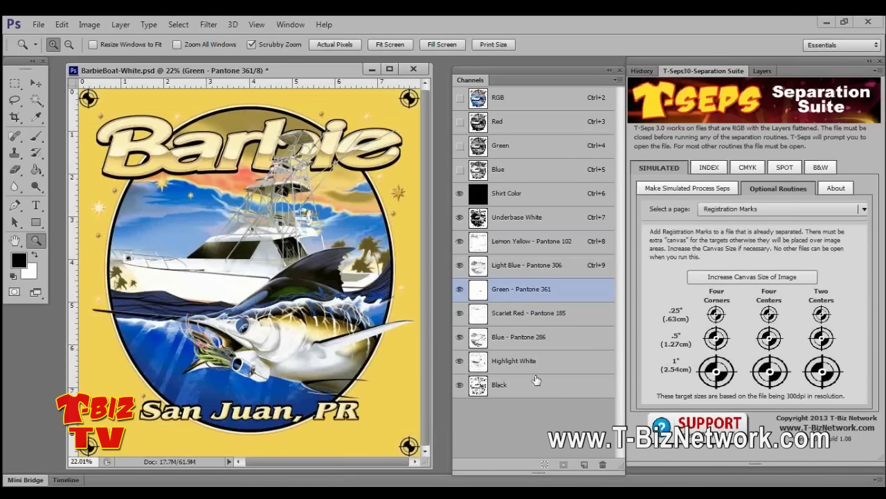
# Review the optional routines for creating halftone dots and output.
pyautogui.click(768, 211)
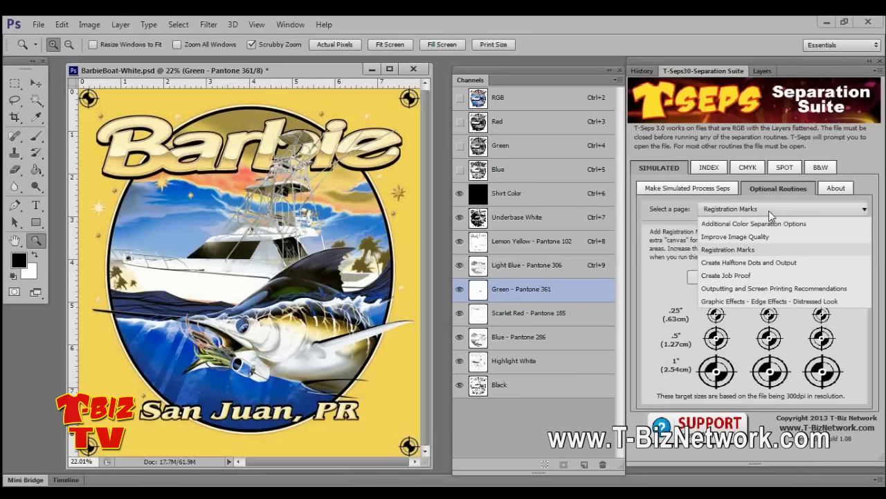
pyautogui.click(757, 267)
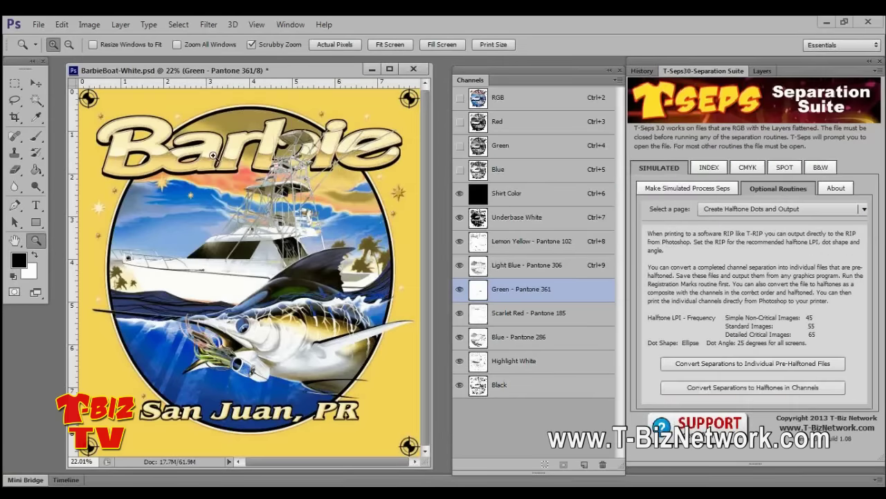
pyautogui.click(38, 24)
pyautogui.click(49, 52)
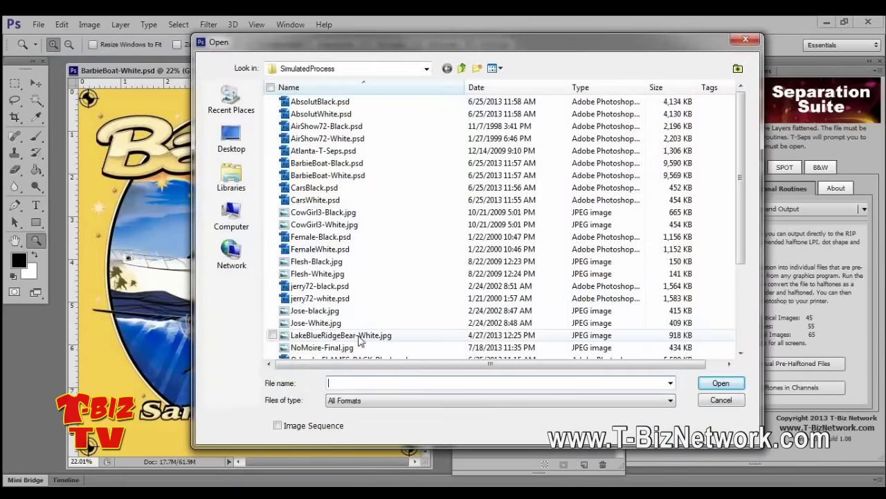
pyautogui.write('T-SepsFireFighter-LR-SEPS.psd')
pyautogui.click(719, 400)
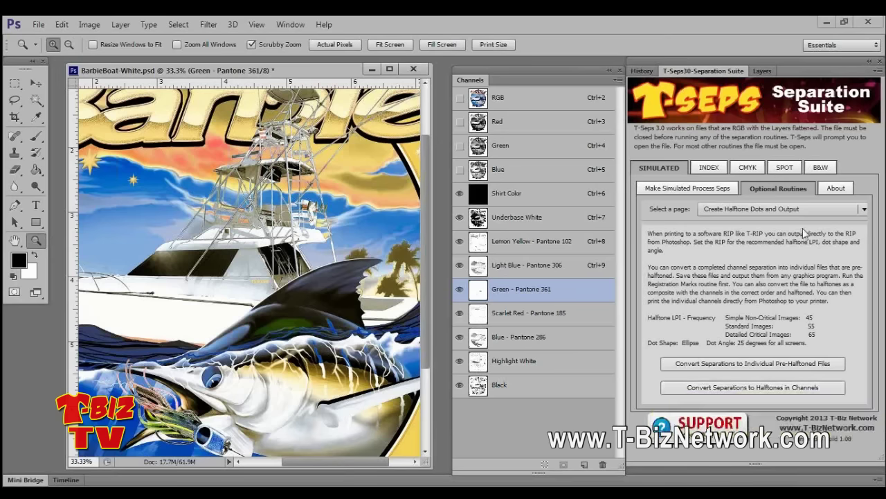
# Try to create a PDF job proof sheet with the Create Job Proof routines.
pyautogui.click(788, 211)
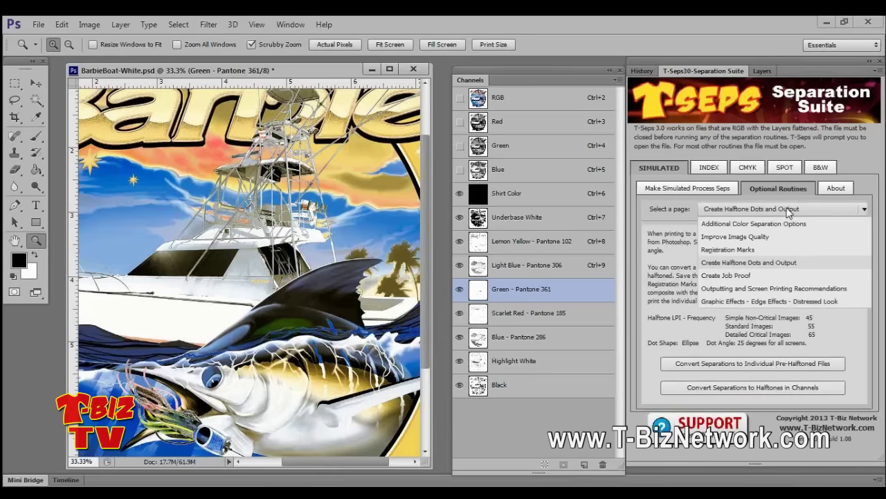
pyautogui.click(741, 275)
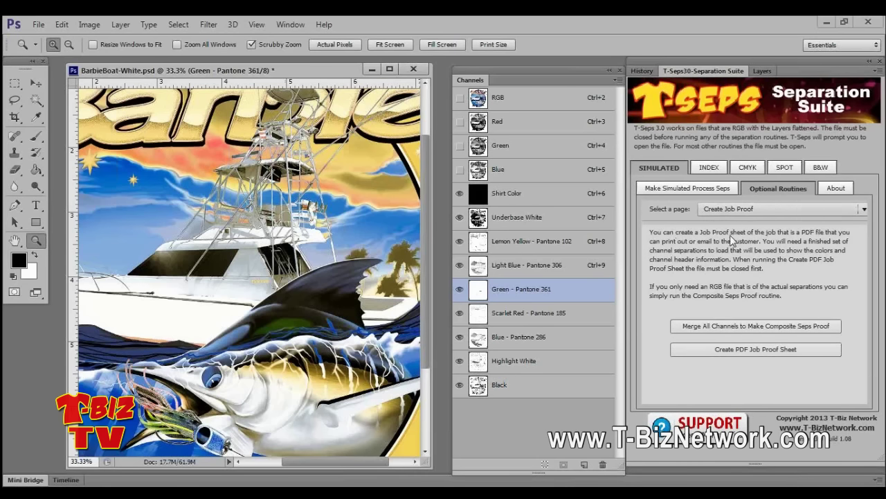
pyautogui.click(751, 347)
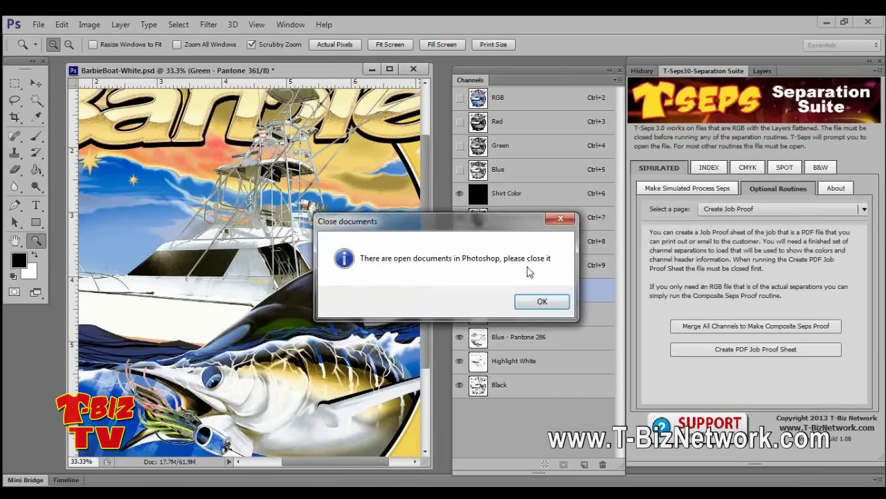
pyautogui.click(537, 301)
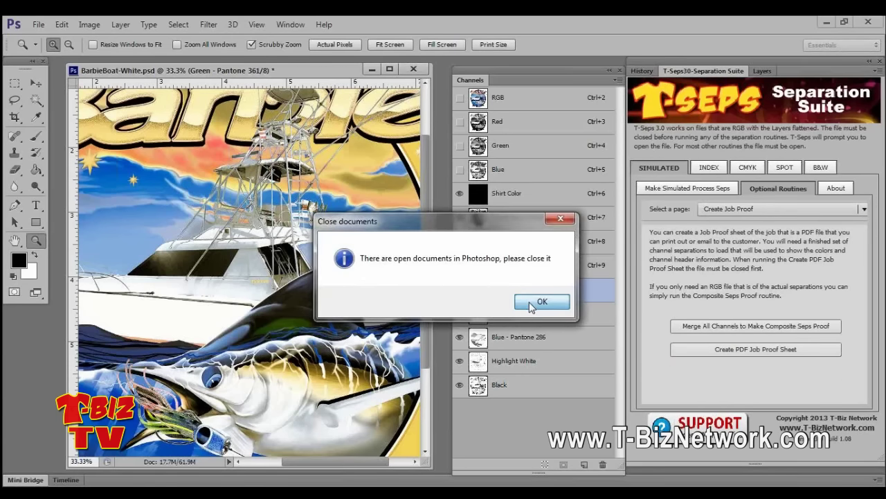
# Close the BarbieBoat file and open the existing job T-SepsSampleJobProof.job in the PDF job proof sheet routine.
pyautogui.click(410, 69)
pyautogui.click(429, 200)
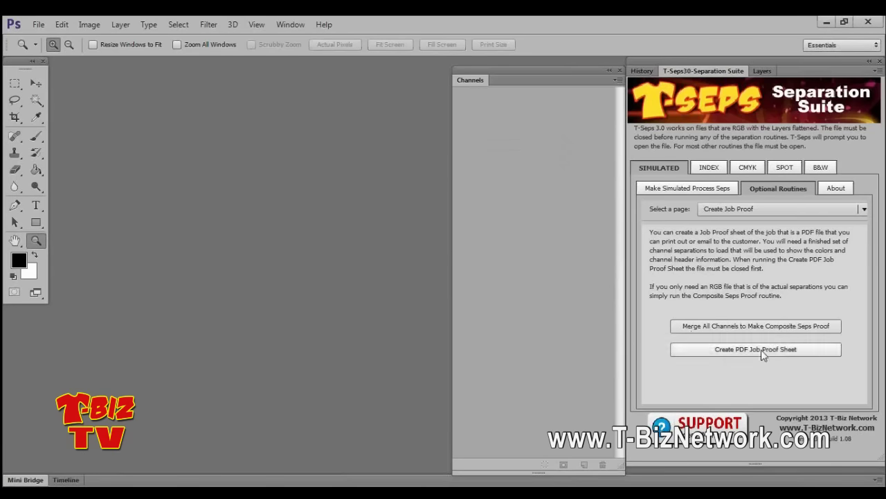
pyautogui.click(762, 351)
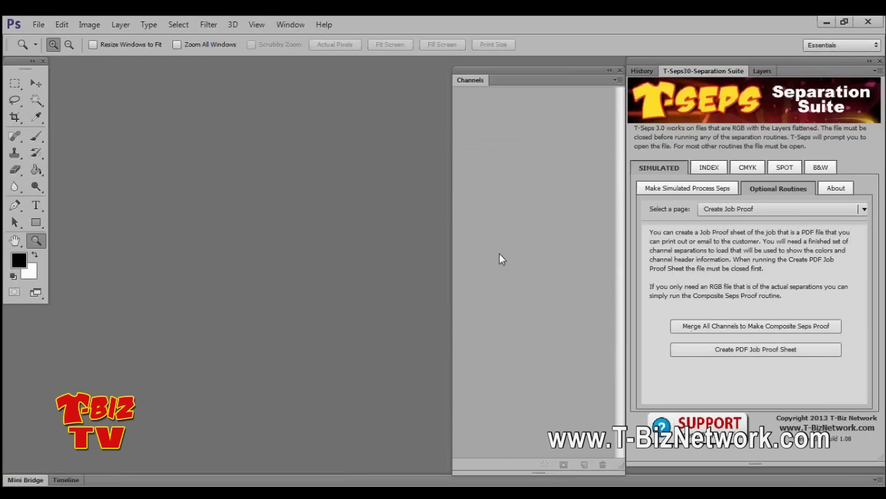
pyautogui.click(730, 348)
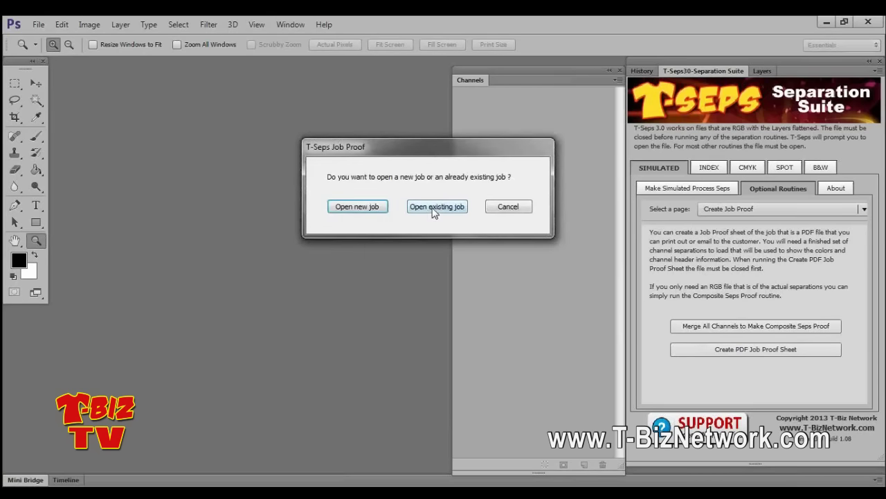
pyautogui.click(434, 208)
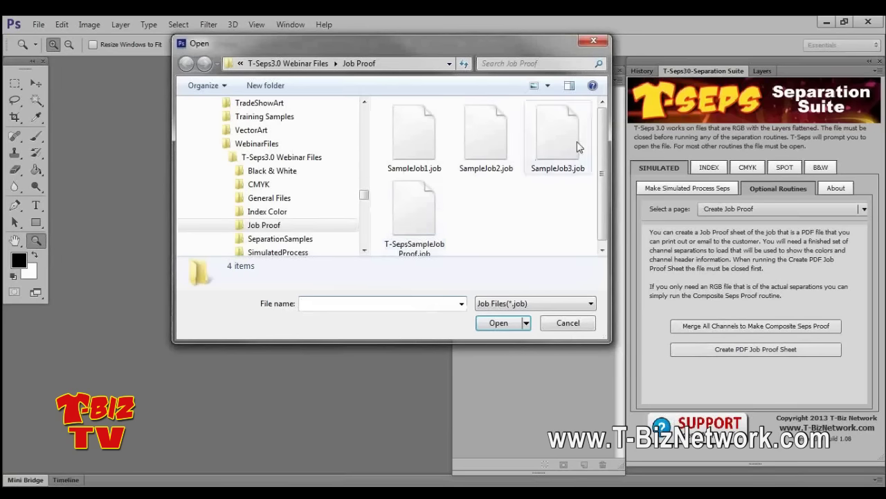
pyautogui.doubleClick(419, 229)
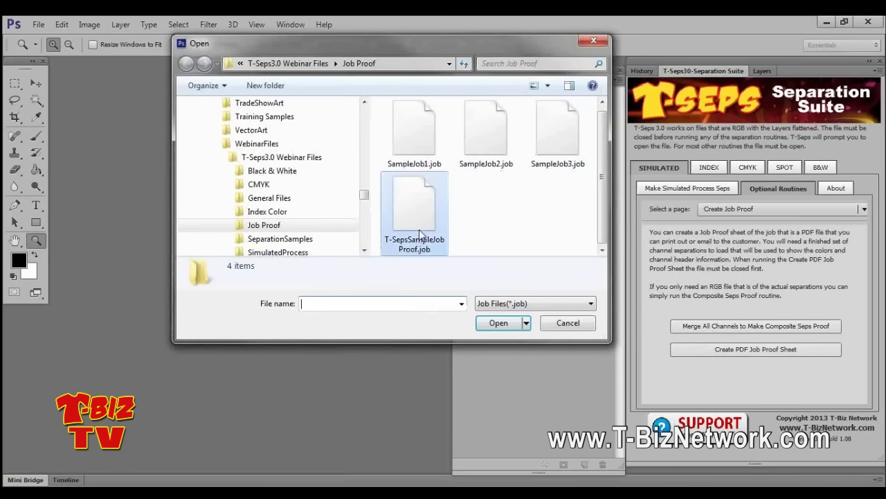
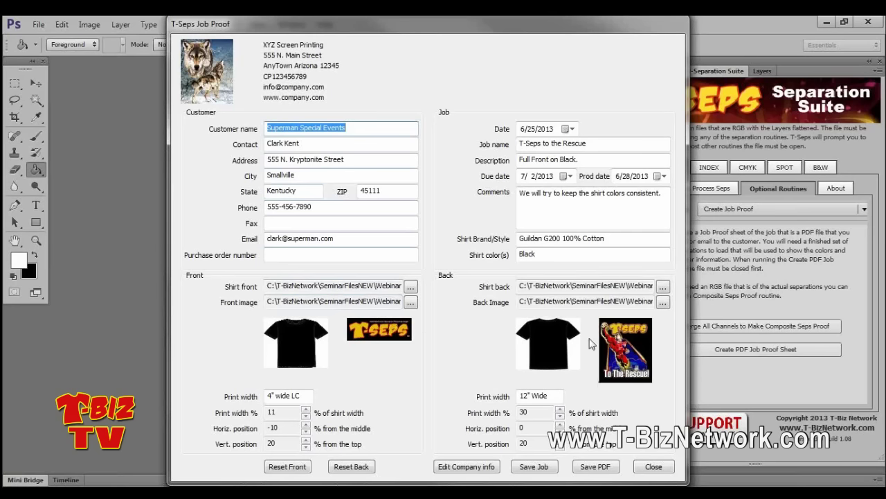
# Save the job proof sheet as a PDF named T-SepsProofSheetSample.pdf.
pyautogui.click(593, 467)
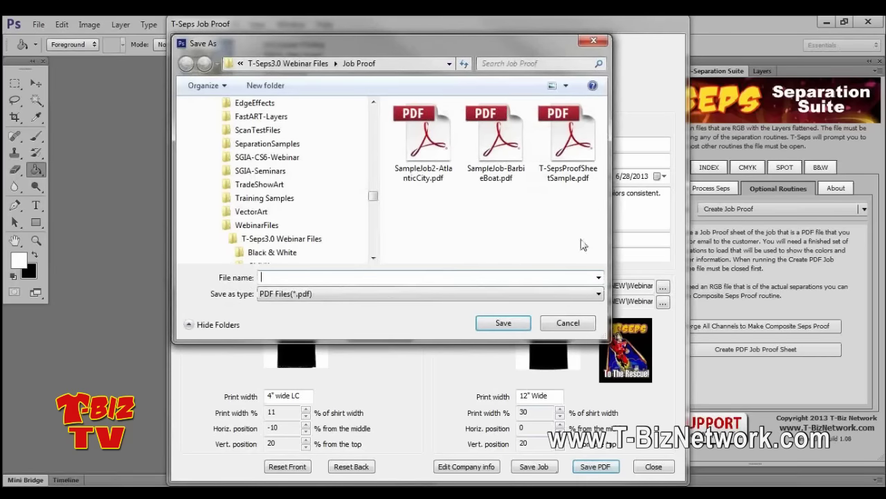
pyautogui.click(577, 154)
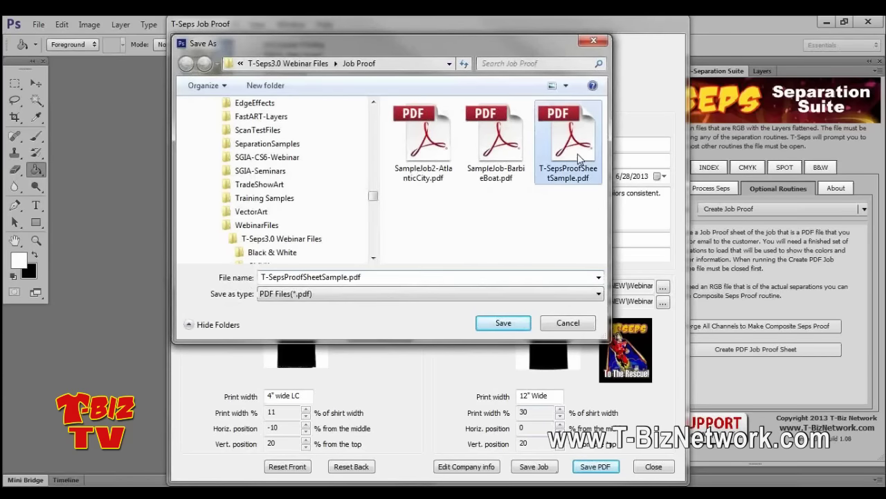
pyautogui.click(509, 326)
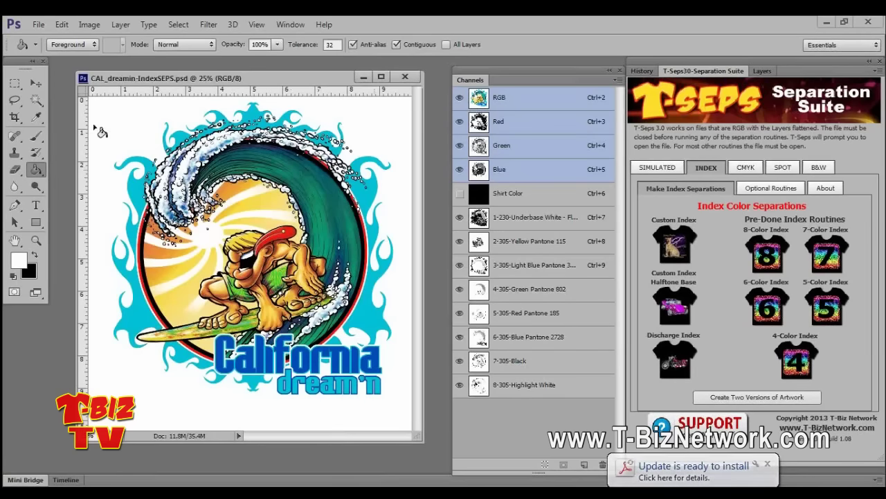
# Examine the index dot pattern in the wave and sun rays of the California dream'n artwork up close.
pyautogui.click(36, 241)
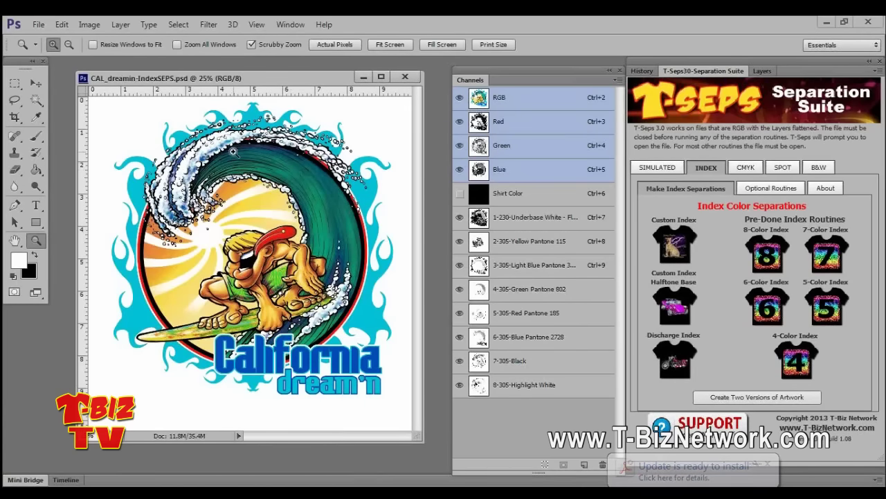
pyautogui.moveTo(233, 151); pyautogui.dragTo(233, 172)
pyautogui.rightClick(234, 172)
pyautogui.click(274, 180)
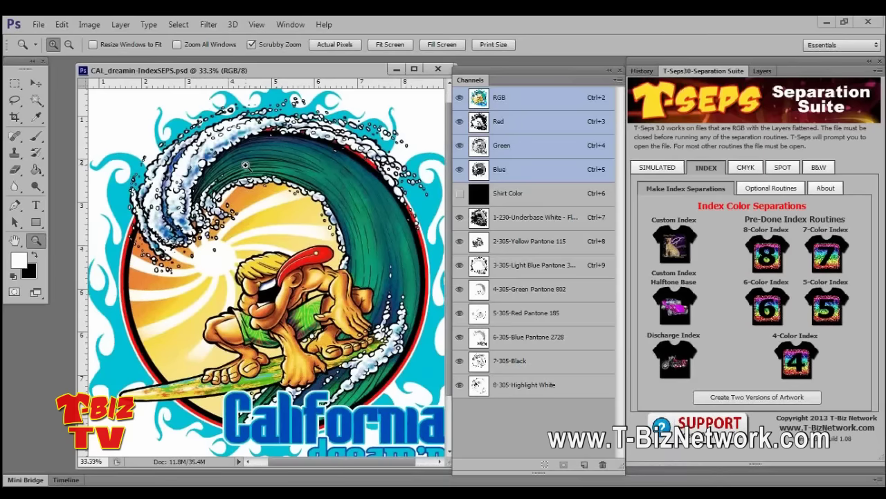
pyautogui.moveTo(245, 165); pyautogui.dragTo(245, 165)
pyautogui.click(245, 165)
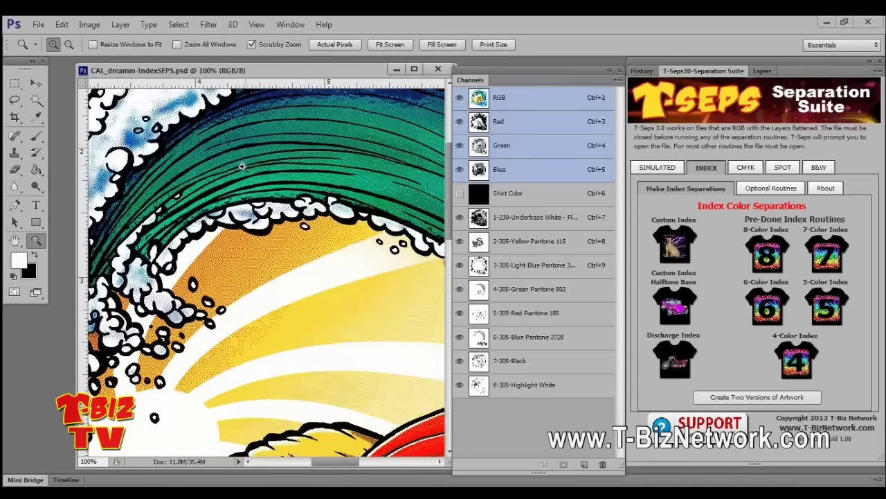
pyautogui.click(270, 208)
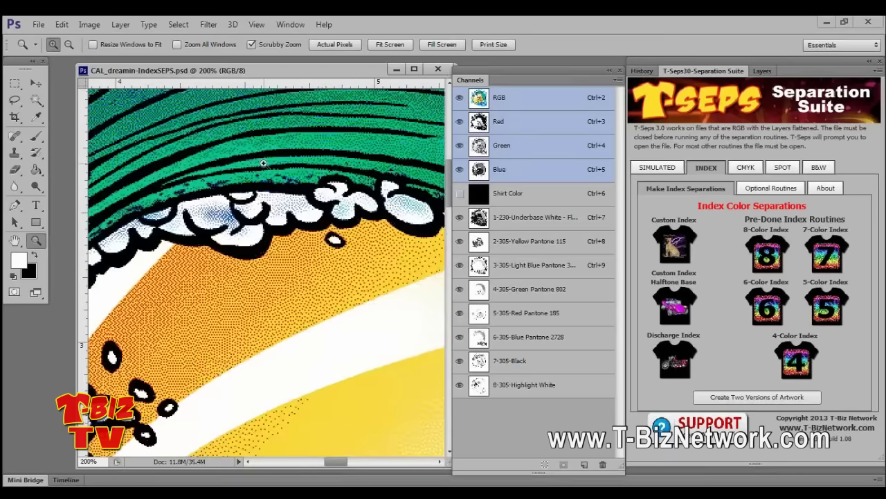
pyautogui.click(263, 163)
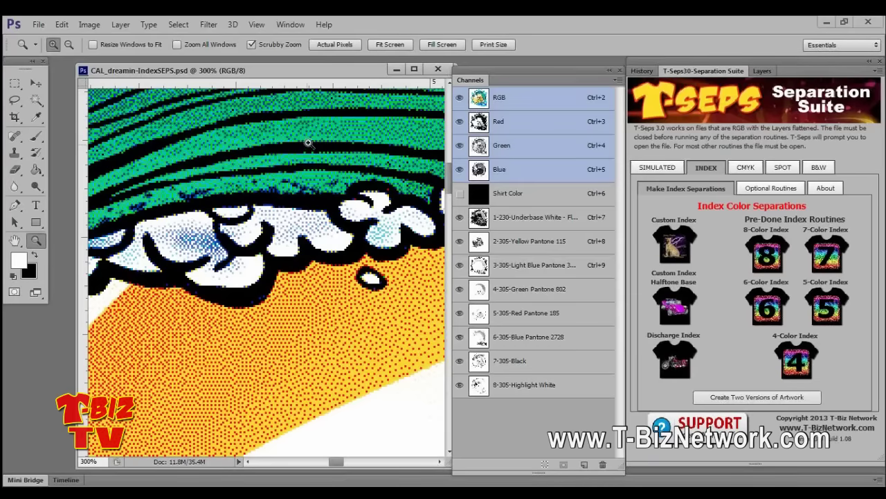
pyautogui.rightClick(291, 274)
pyautogui.click(316, 282)
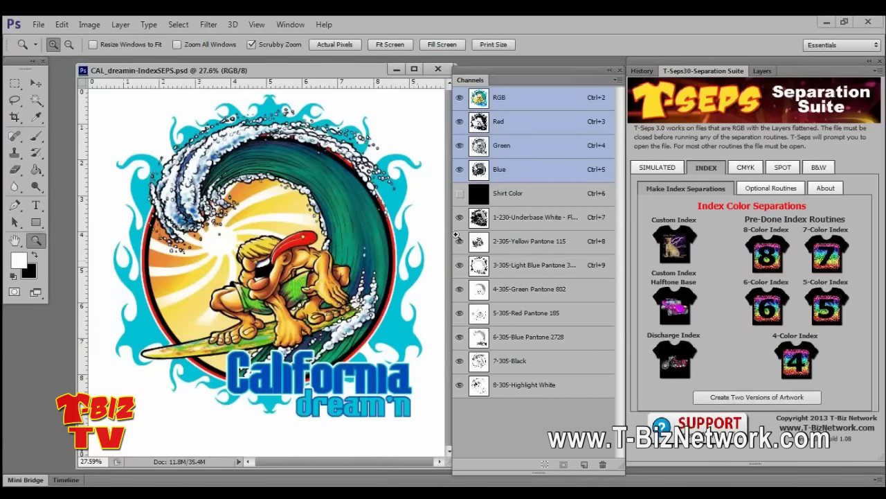
# Isolate the 1-230-Underbase White channel and examine its dots up close.
pyautogui.moveTo(459, 241); pyautogui.dragTo(459, 384)
pyautogui.click(480, 217)
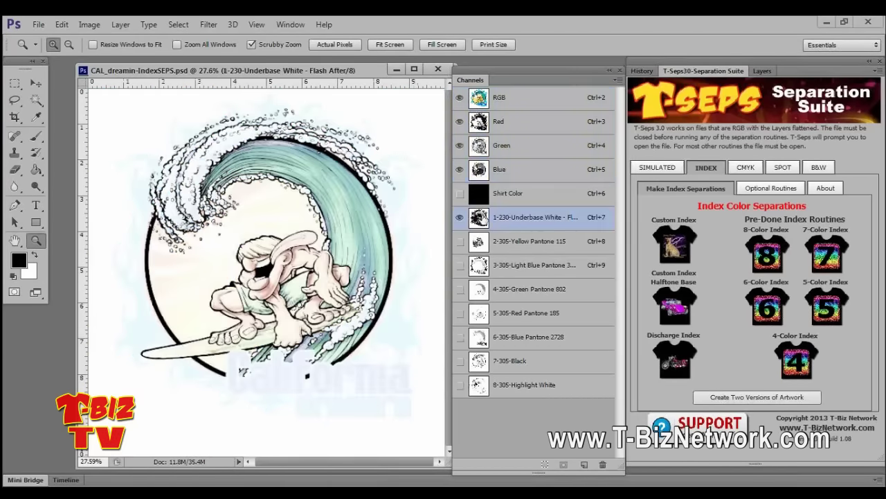
pyautogui.click(460, 145)
pyautogui.click(459, 146)
pyautogui.click(334, 199)
pyautogui.moveTo(334, 199); pyautogui.dragTo(337, 200)
# Examine the index dots of the 2-305-Yellow Pantone 115 channel around the sun rays.
pyautogui.hotkey('ctrl', '8')
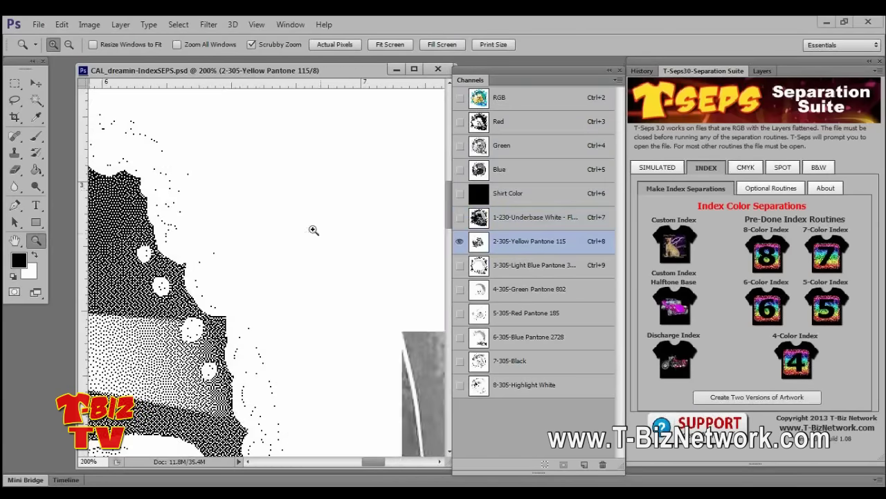
pyautogui.click(129, 284)
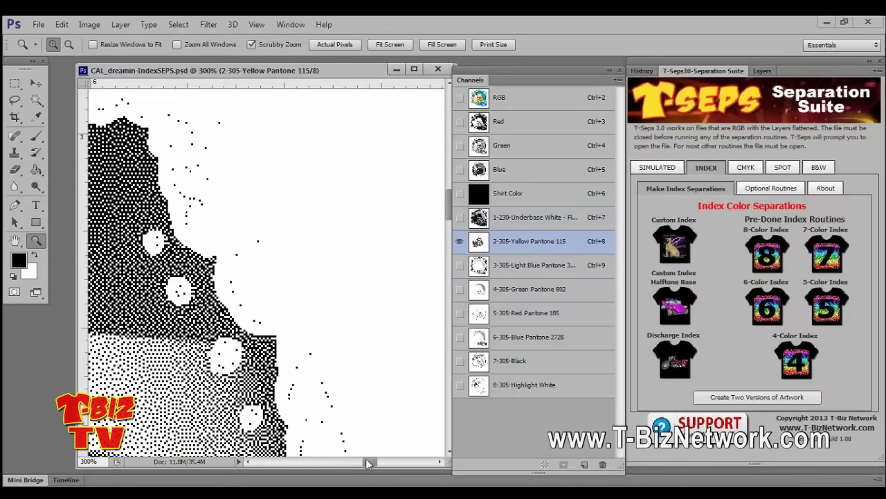
pyautogui.moveTo(366, 458); pyautogui.dragTo(350, 457)
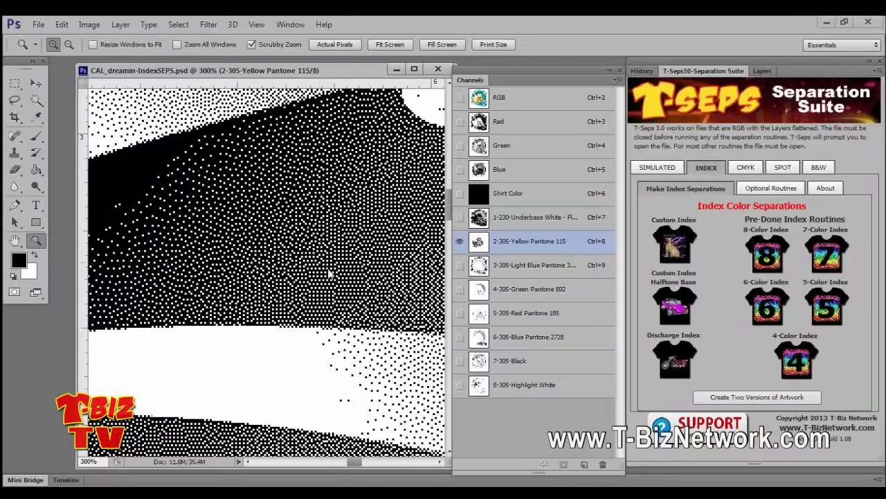
pyautogui.rightClick(329, 271)
pyautogui.click(346, 271)
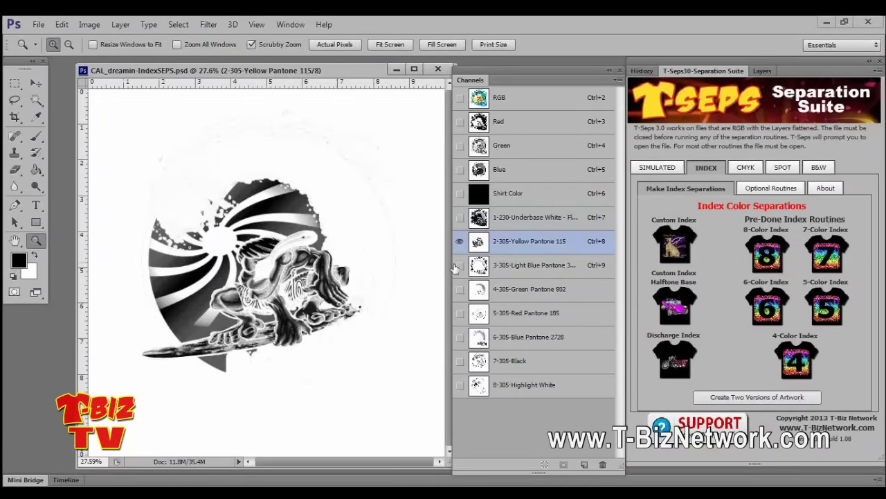
# Examine the square dots of the 3-305-Light Blue Pantone 3115 channel in the wave at up to 400% zoom.
pyautogui.click(481, 269)
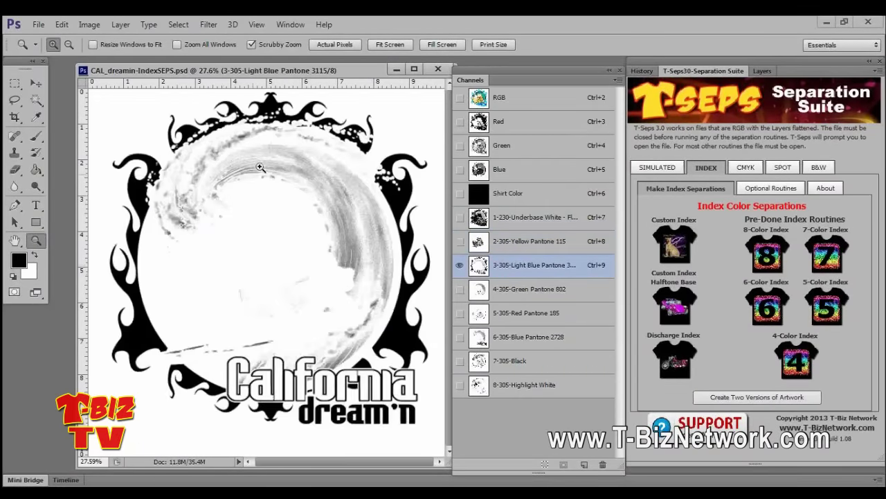
pyautogui.click(259, 167)
pyautogui.click(260, 166)
pyautogui.click(260, 167)
pyautogui.click(259, 167)
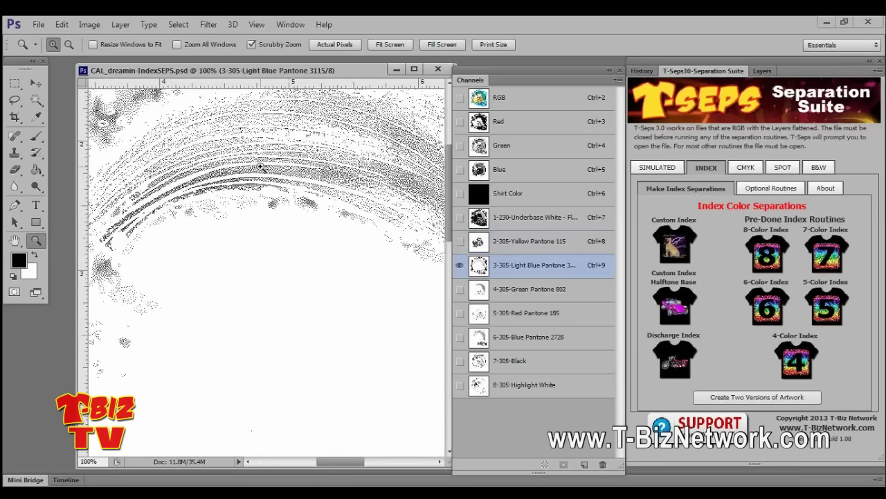
pyautogui.click(259, 167)
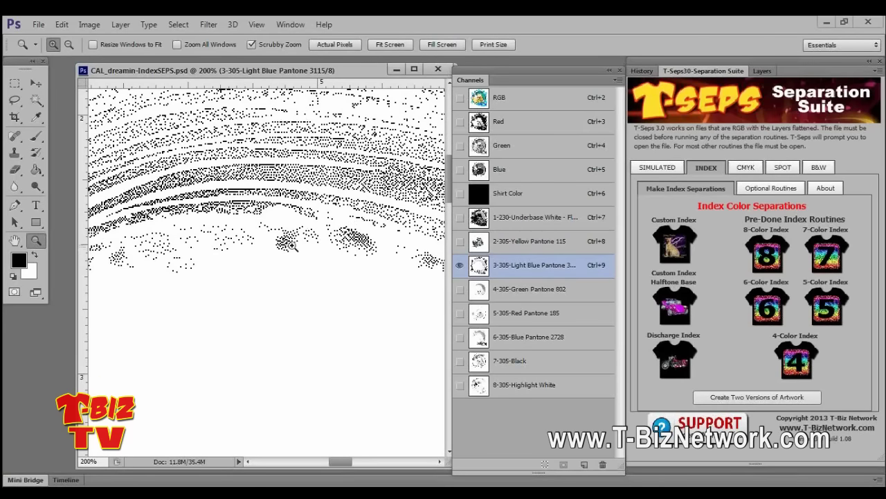
pyautogui.click(308, 190)
pyautogui.click(308, 189)
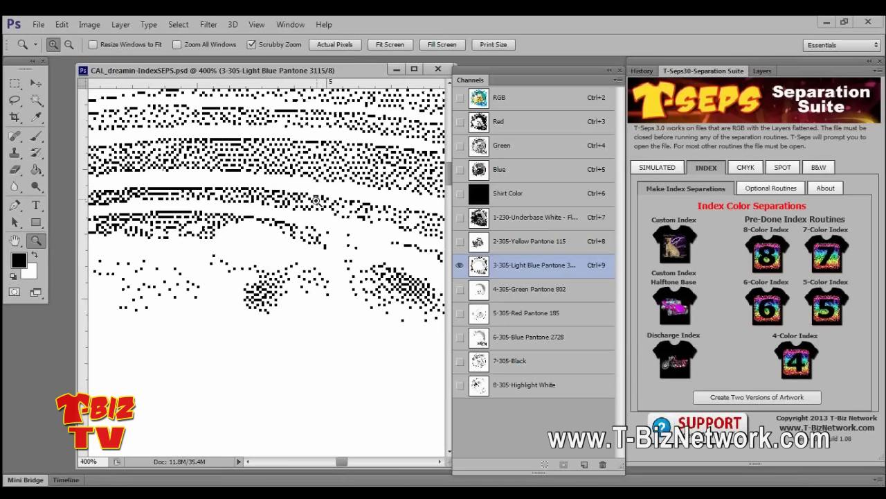
# Check the document's resolution in Image Size and compare it with the light blue channel's dots up close.
pyautogui.click(89, 25)
pyautogui.click(100, 118)
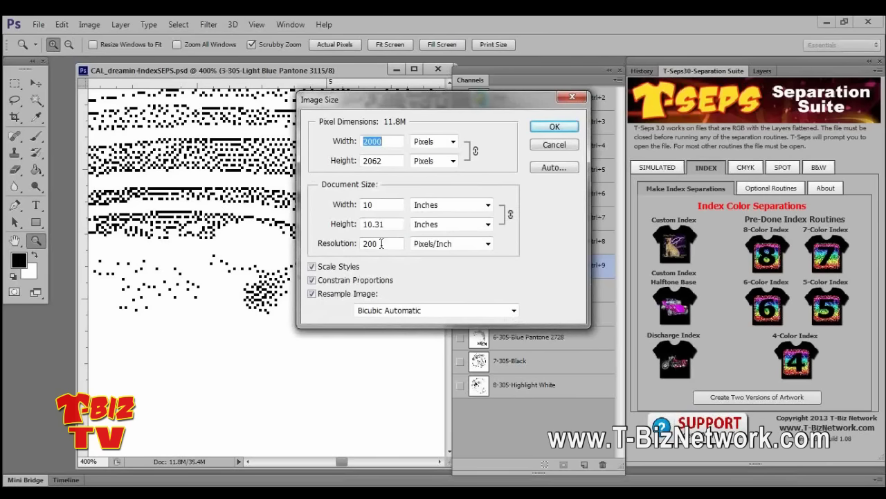
pyautogui.click(556, 145)
pyautogui.rightClick(265, 206)
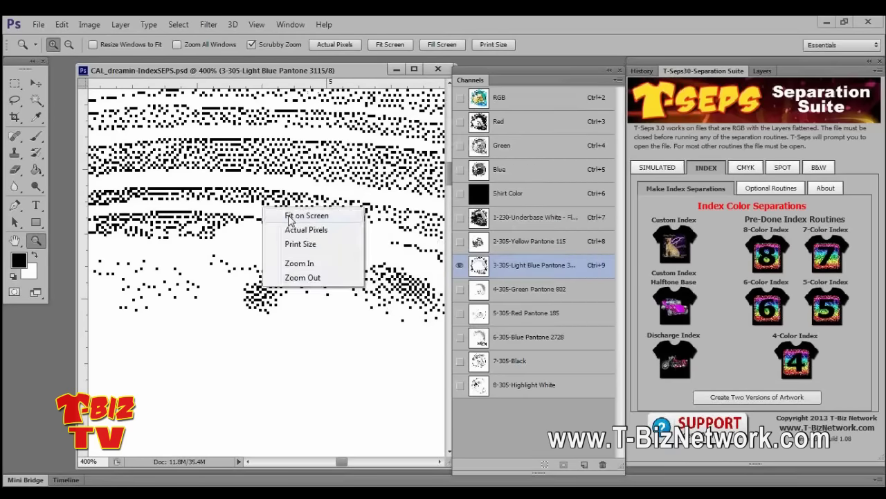
pyautogui.click(291, 216)
pyautogui.moveTo(291, 190); pyautogui.dragTo(295, 179)
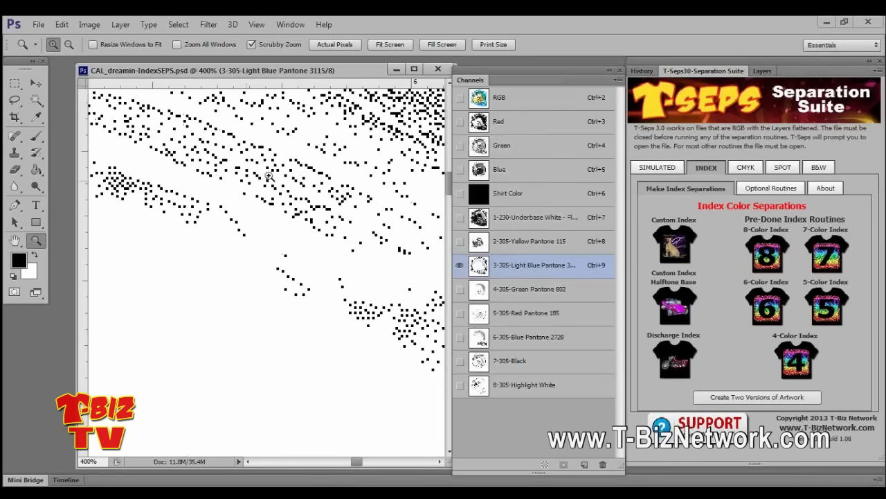
pyautogui.rightClick(306, 152)
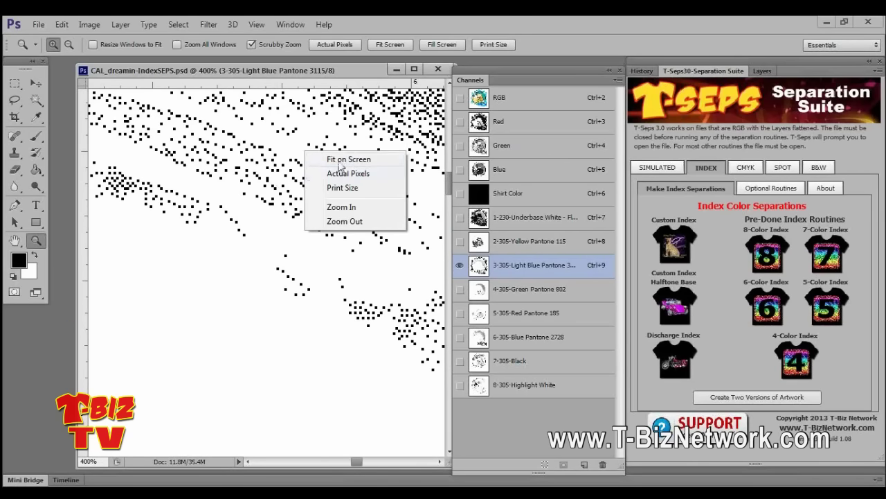
pyautogui.click(341, 160)
# Preview all ink channels on the shirt color and adjust the 1-230-Underbase White channel with Curves.
pyautogui.moveTo(459, 193); pyautogui.dragTo(460, 385)
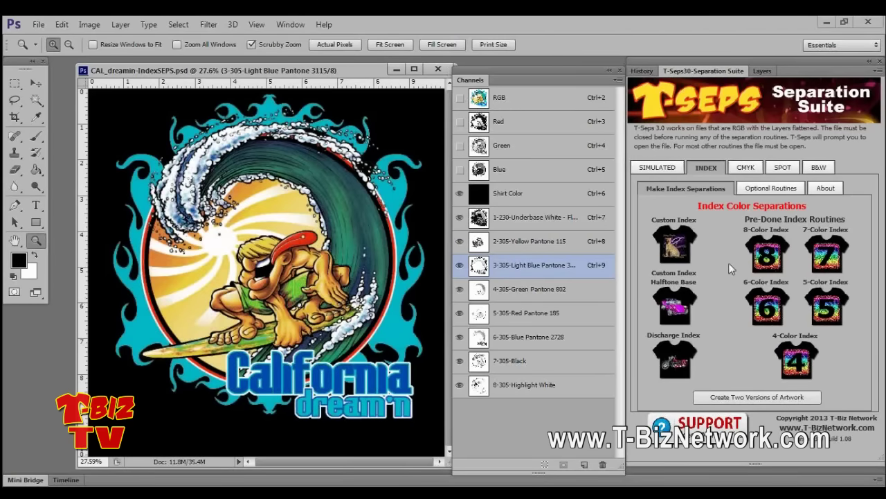
pyautogui.moveTo(676, 241)
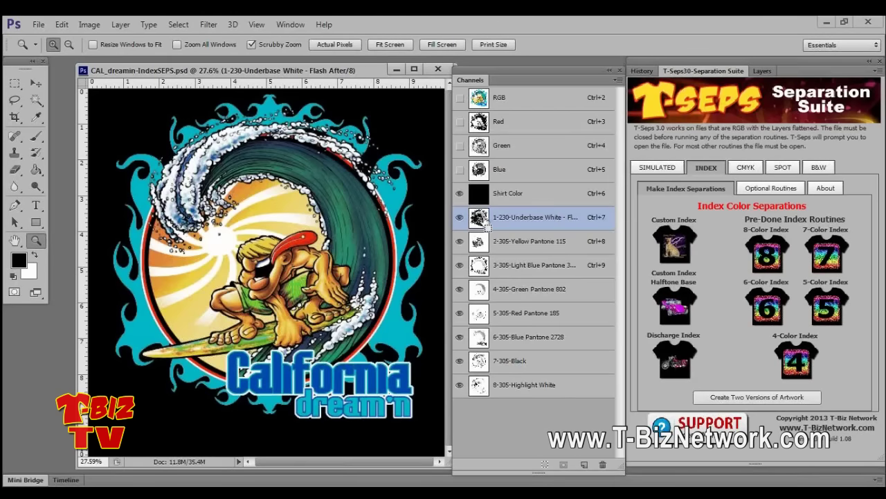
pyautogui.press('i')
pyautogui.hotkey('ctrl', 'm')
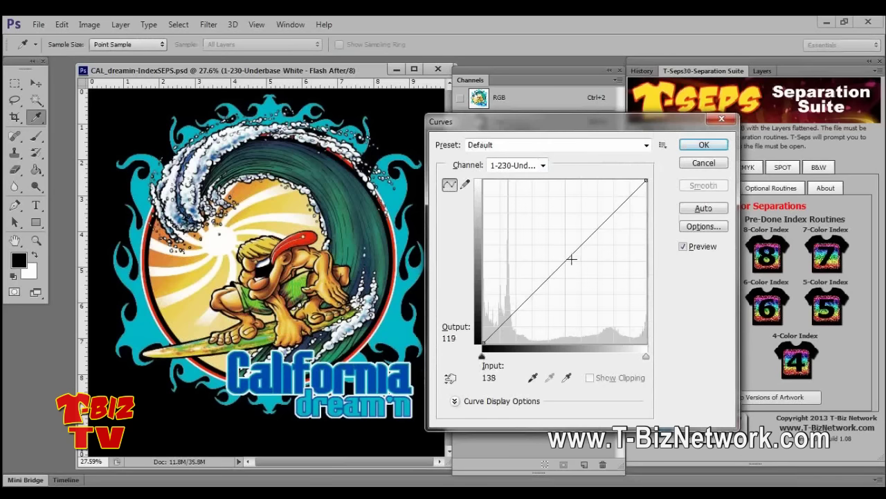
pyautogui.moveTo(573, 254); pyautogui.dragTo(610, 266)
pyautogui.click(687, 163)
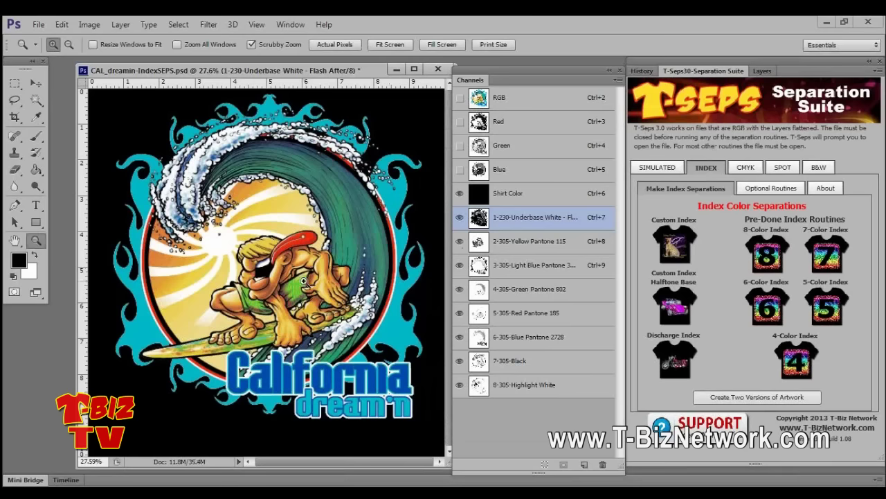
# Inspect the effect of the underbase adjustment on the surfer and his green shorts up close.
pyautogui.click(299, 245)
pyautogui.rightClick(300, 245)
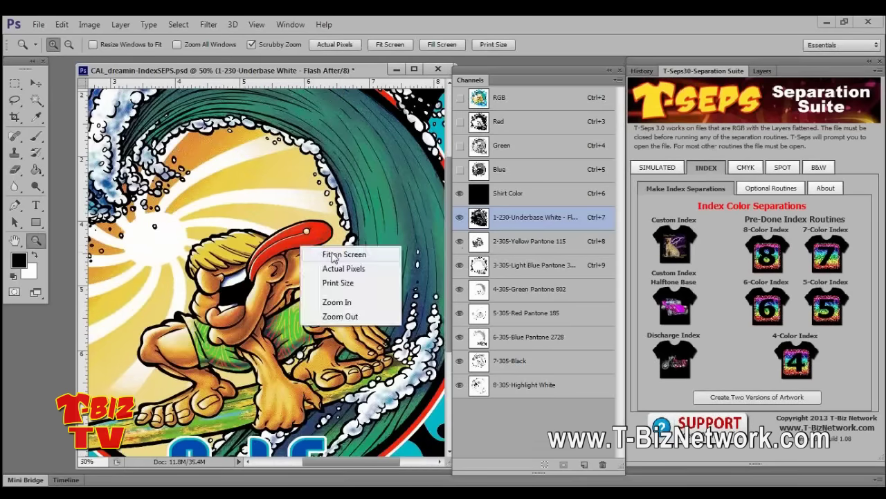
pyautogui.click(329, 255)
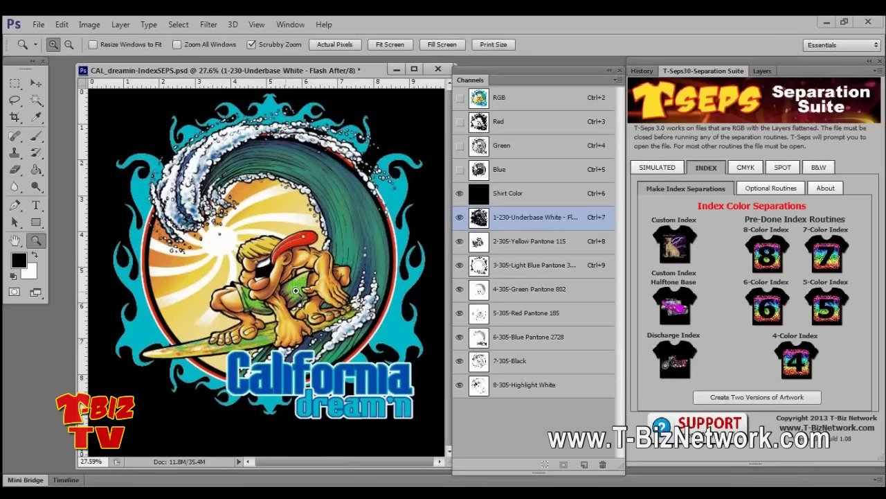
pyautogui.moveTo(295, 291); pyautogui.dragTo(326, 297)
pyautogui.rightClick(329, 297)
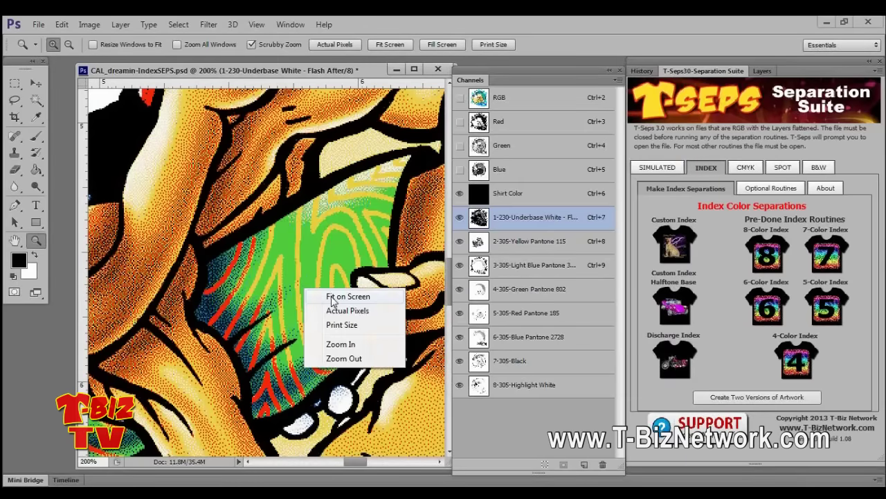
# Take a last look at the full index color artwork and close CAL_dreamin-IndexSEPS.psd without saving the changes.
pyautogui.click(348, 296)
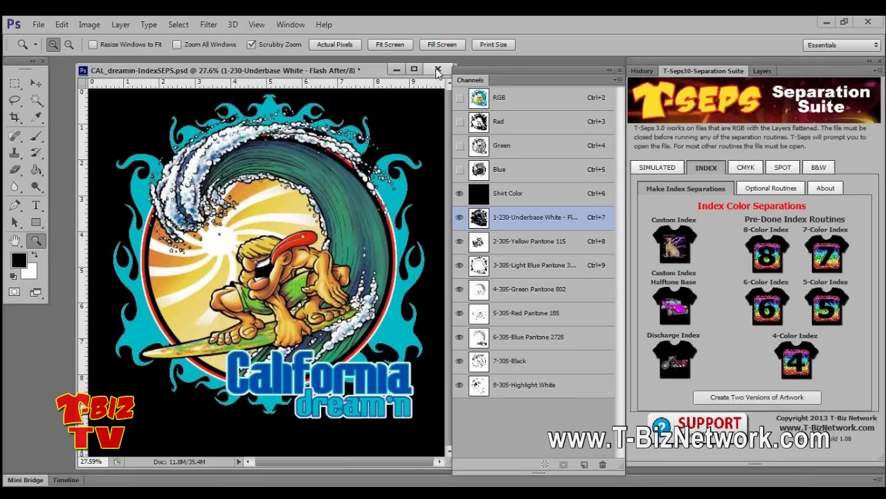
pyautogui.click(286, 225)
pyautogui.rightClick(288, 222)
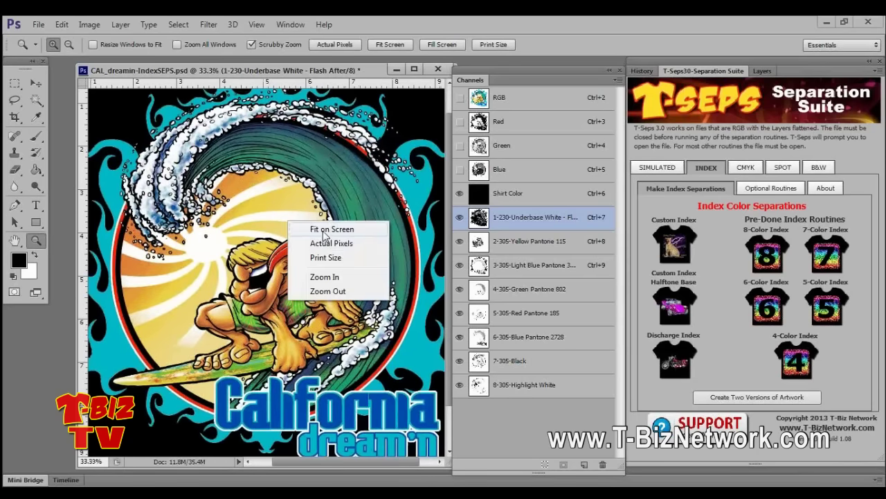
pyautogui.click(324, 231)
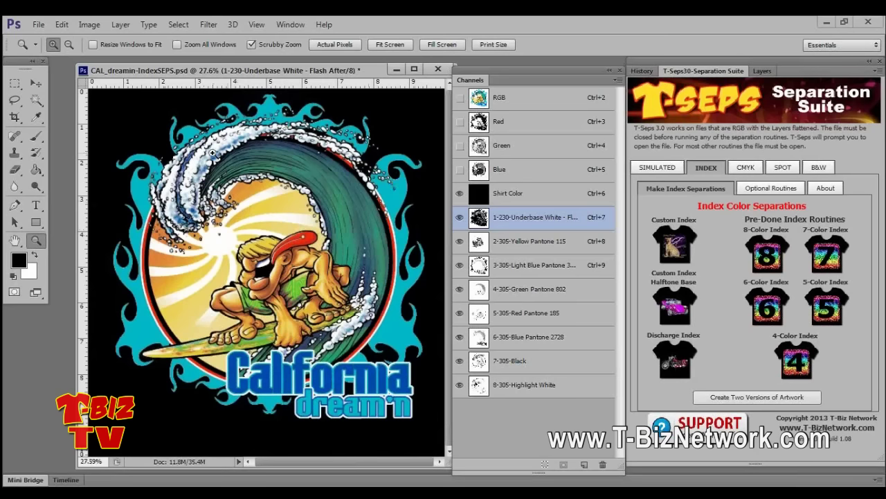
pyautogui.click(438, 68)
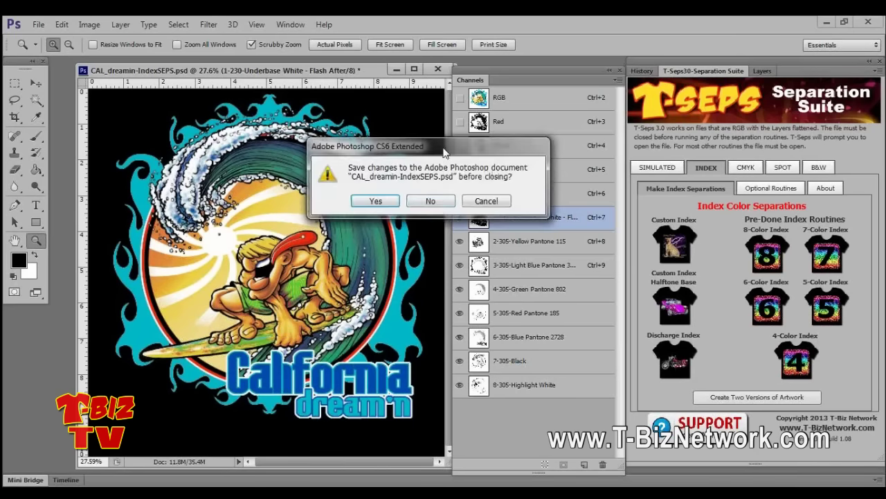
pyautogui.click(430, 202)
# Show the CMYK separation routines and open SampleCMYK-SEPS.psd from the CMYK folder in a floating window fitted to the screen.
pyautogui.click(745, 169)
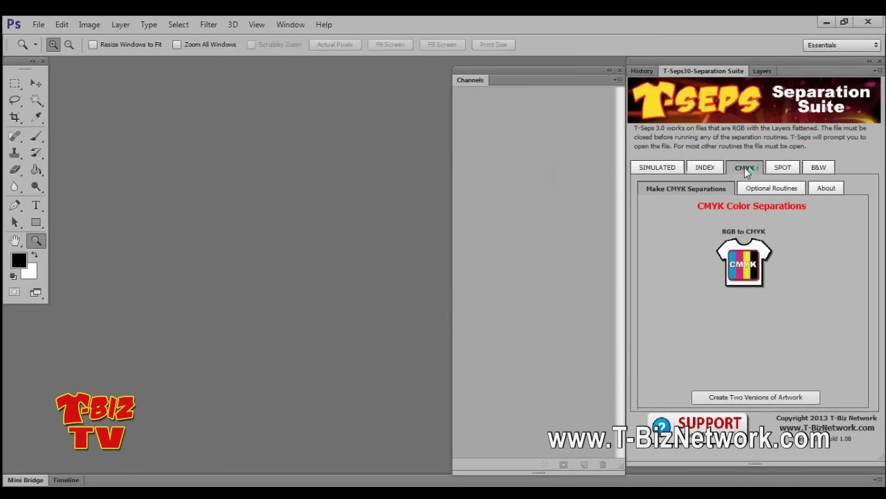
pyautogui.click(38, 24)
pyautogui.click(66, 51)
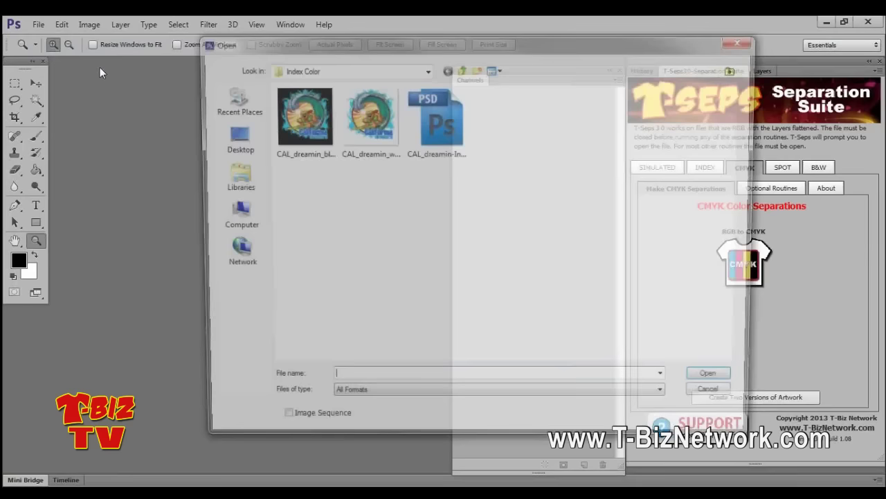
pyautogui.click(462, 68)
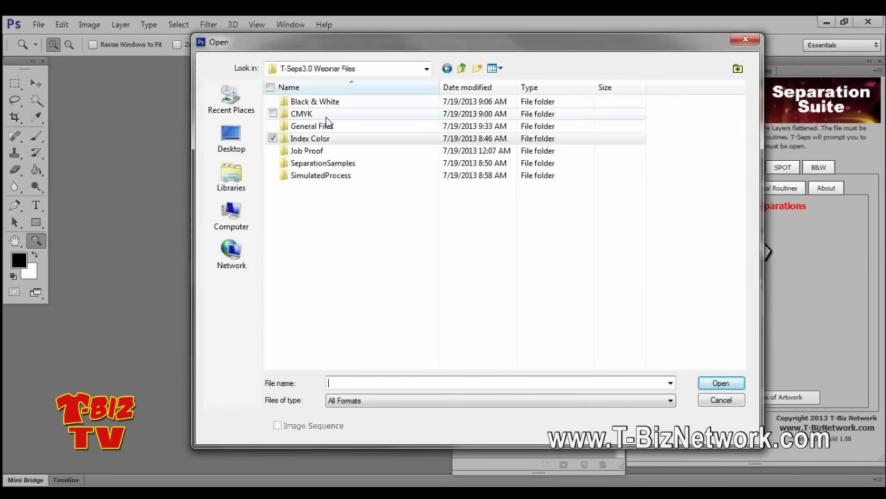
pyautogui.doubleClick(312, 117)
pyautogui.click(562, 118)
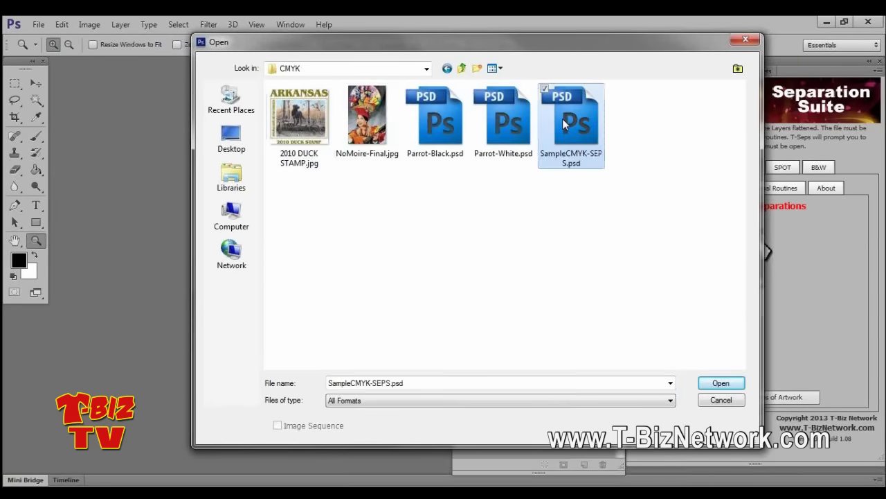
pyautogui.doubleClick(562, 118)
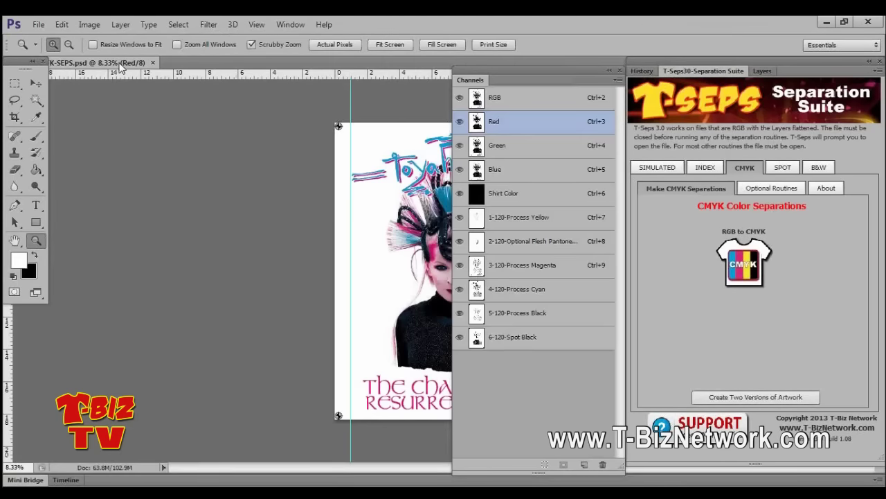
pyautogui.moveTo(123, 65); pyautogui.dragTo(203, 77)
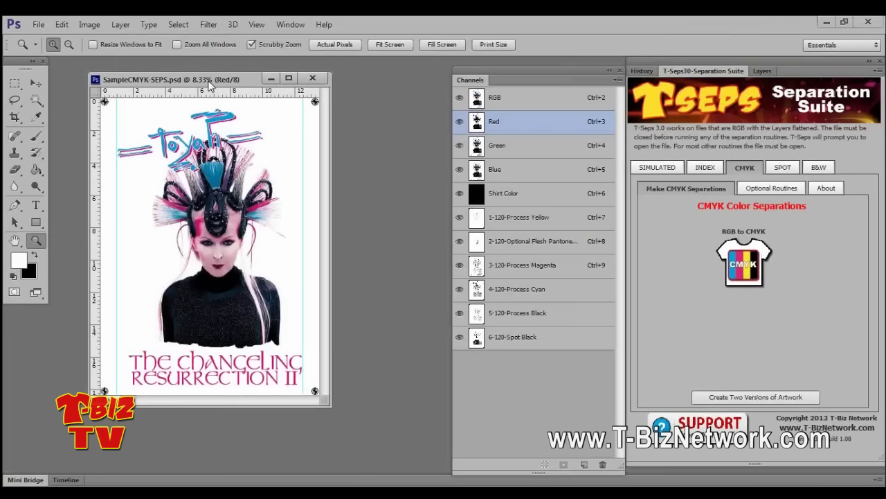
pyautogui.rightClick(199, 191)
pyautogui.click(223, 202)
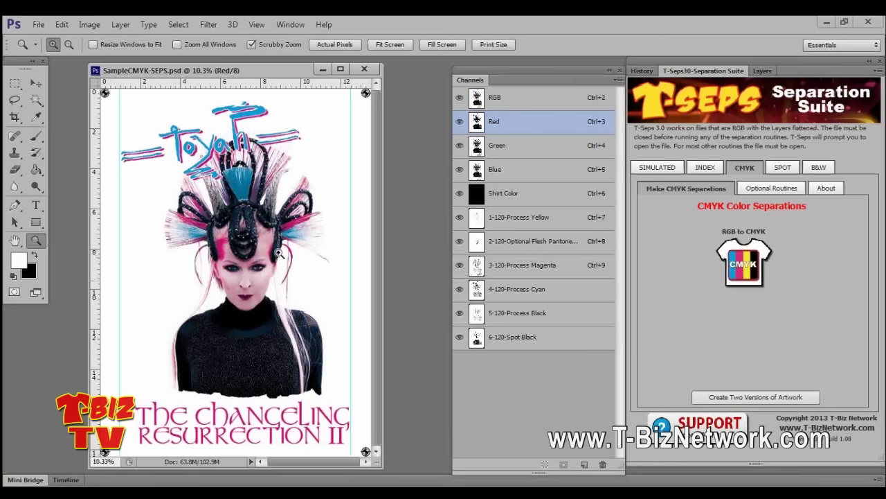
# Inspect the woman's face and braided headdress in the CMYK sample up close, at up to 25% zoom.
pyautogui.click(274, 201)
pyautogui.click(276, 201)
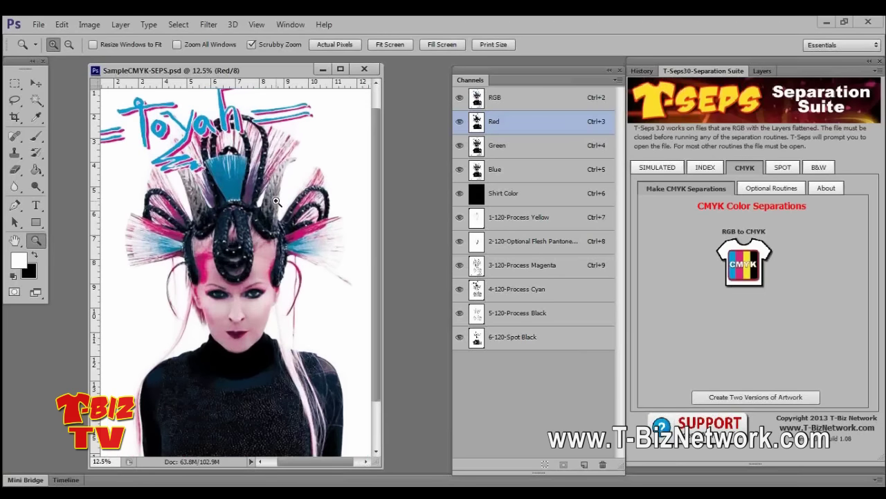
pyautogui.click(276, 201)
pyautogui.rightClick(256, 206)
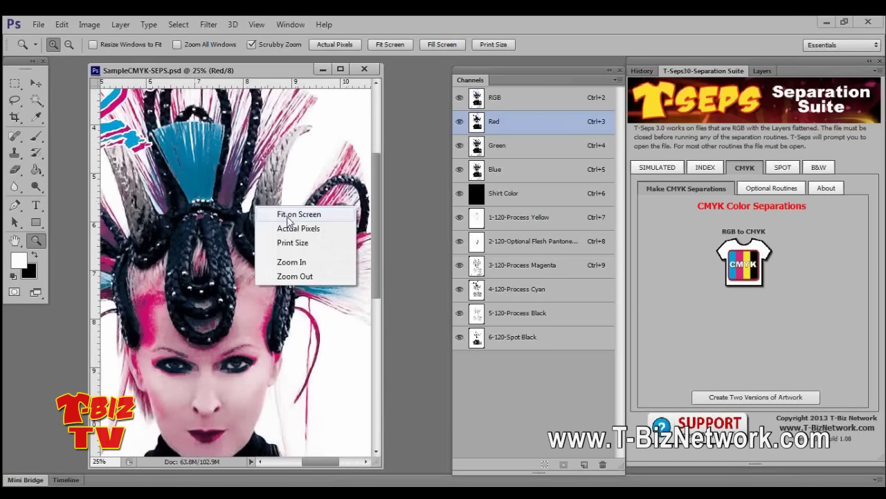
pyautogui.click(287, 211)
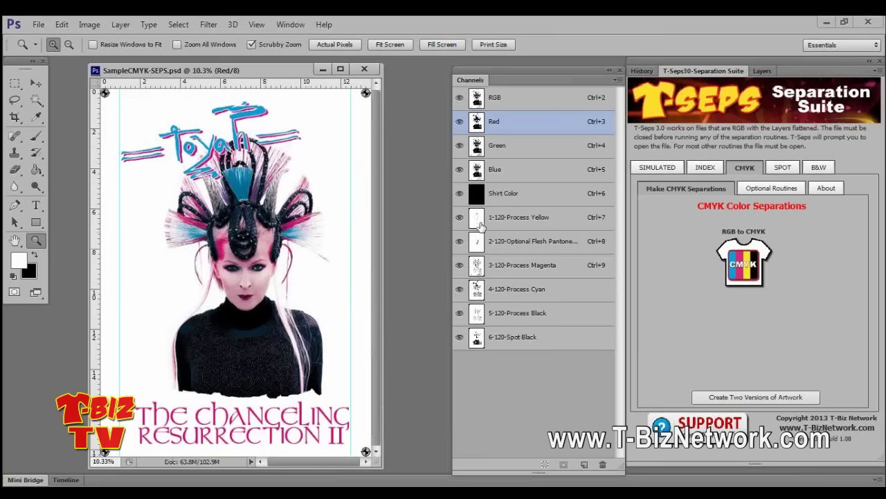
# Isolate the 5-120-Process Black channel, compare it with 6-120-Spot Black, and examine its headdress and eye detail at 50% zoom.
pyautogui.click(475, 320)
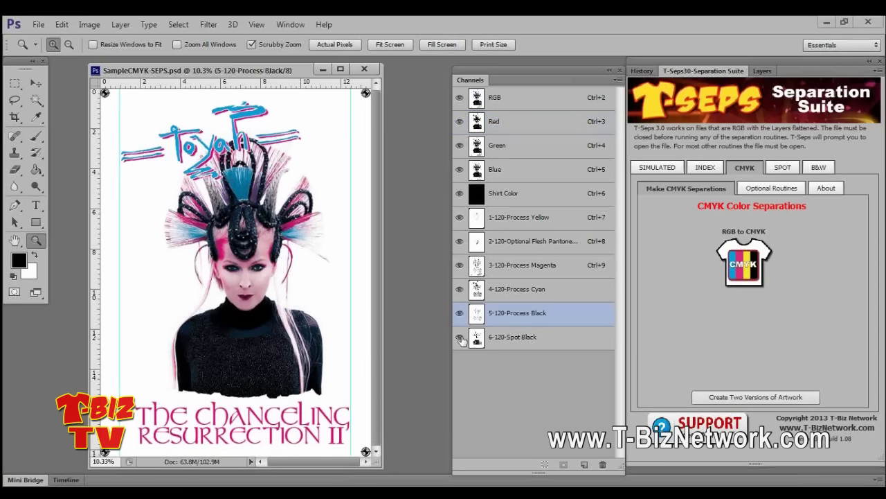
pyautogui.click(460, 336)
pyautogui.moveTo(460, 291); pyautogui.dragTo(459, 114)
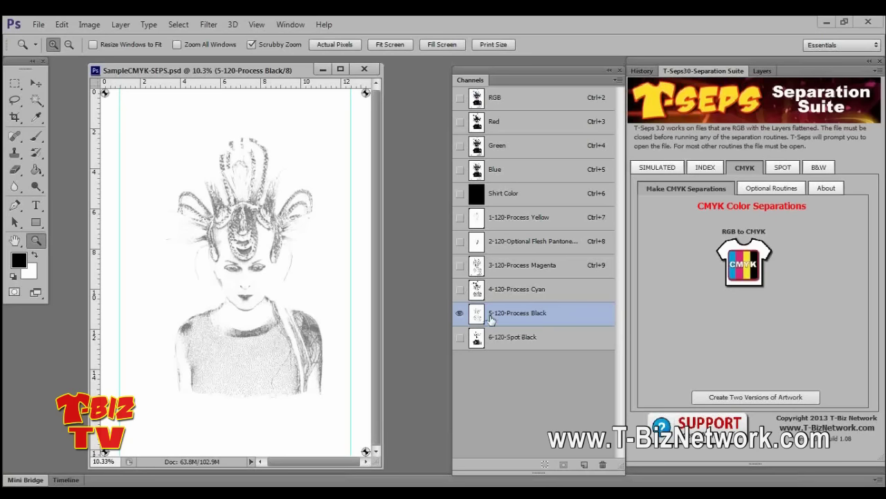
pyautogui.click(477, 337)
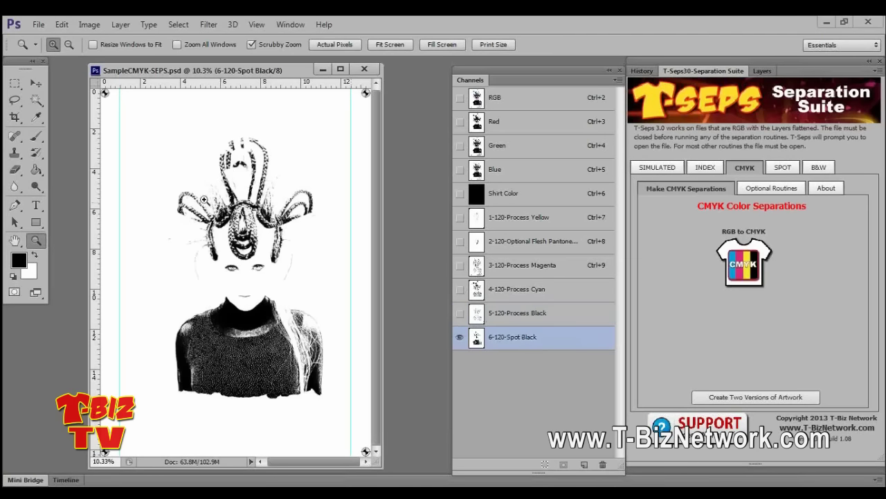
pyautogui.click(477, 315)
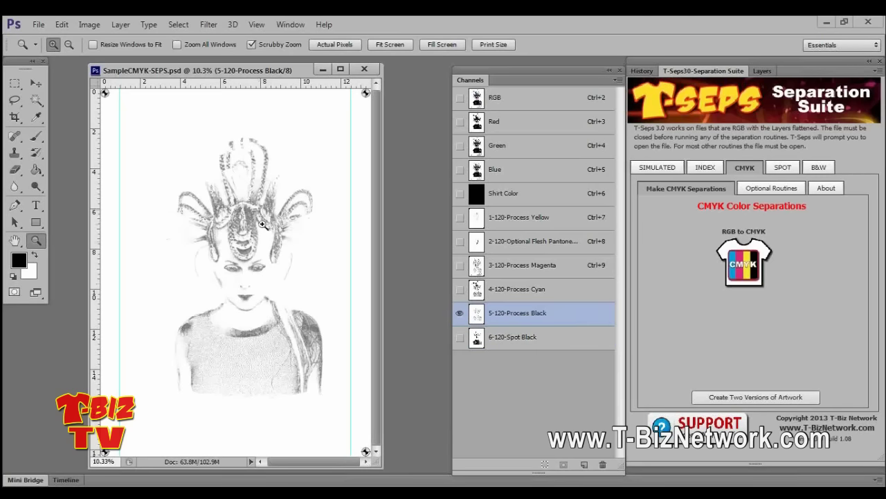
pyautogui.moveTo(263, 225); pyautogui.dragTo(257, 388)
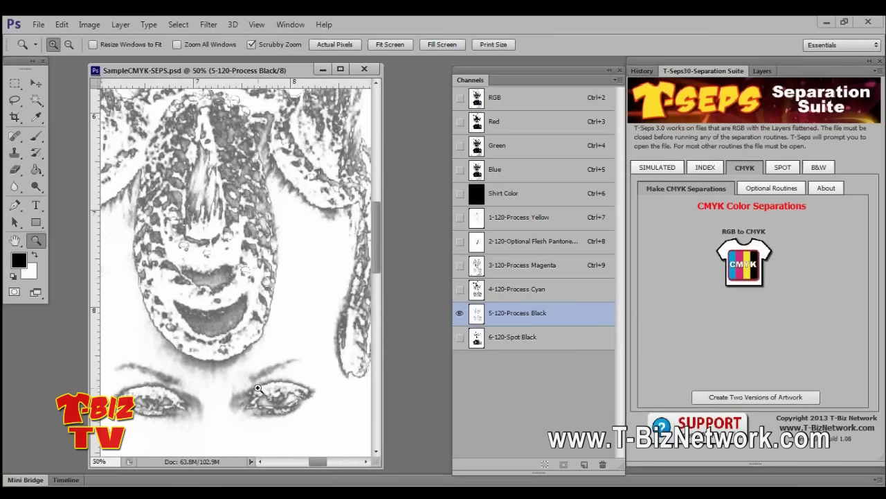
pyautogui.rightClick(234, 339)
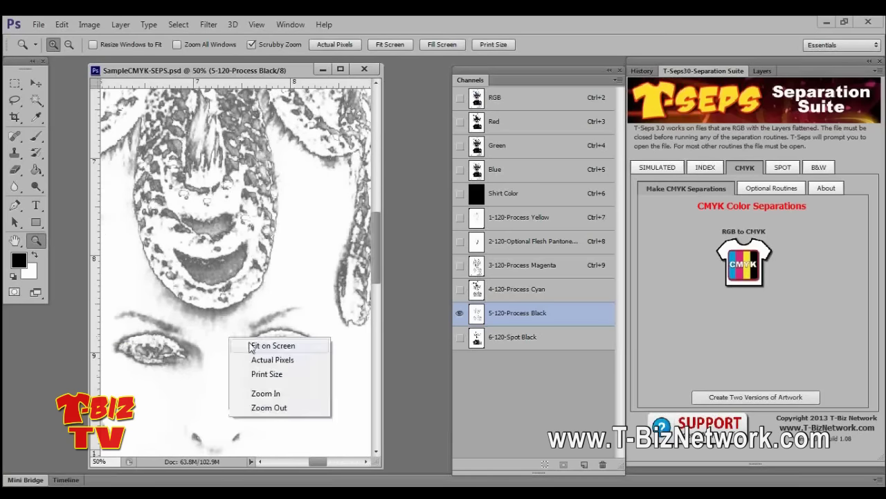
pyautogui.click(255, 344)
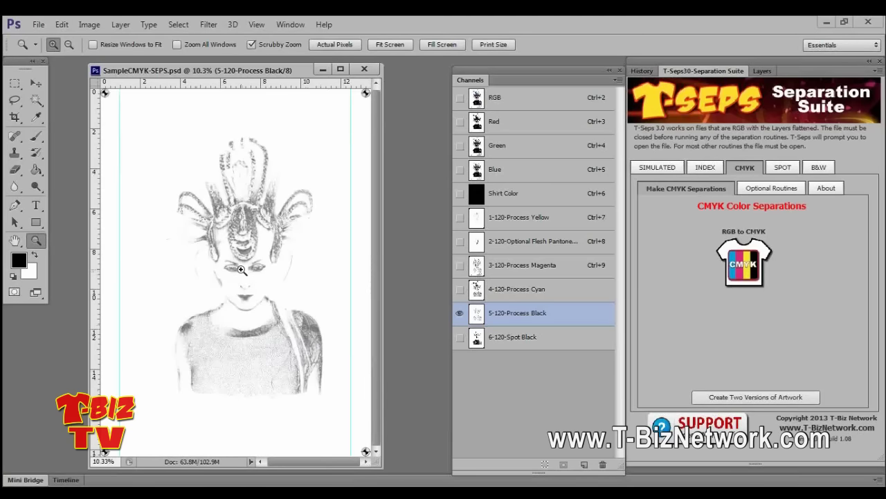
# View 6-120-Spot Black together with the Shirt Color and all other ink channels, and inspect the combined headdress up close.
pyautogui.click(477, 337)
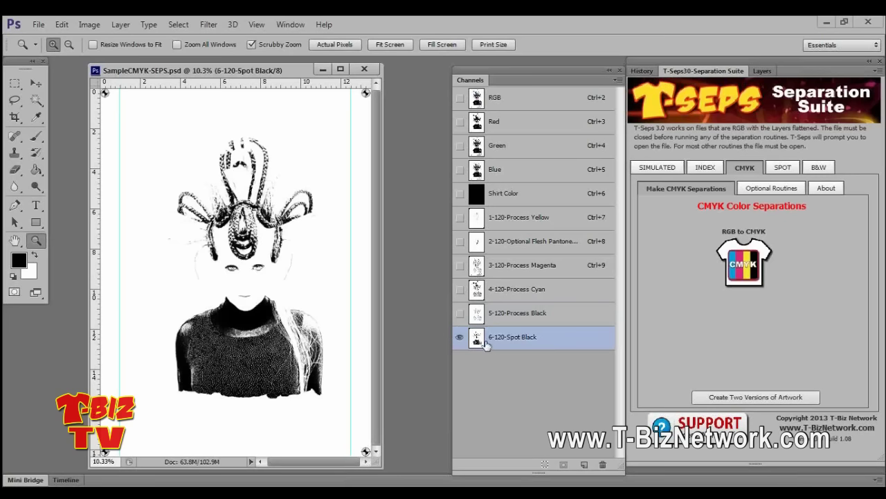
pyautogui.click(460, 193)
pyautogui.moveTo(460, 217); pyautogui.dragTo(460, 315)
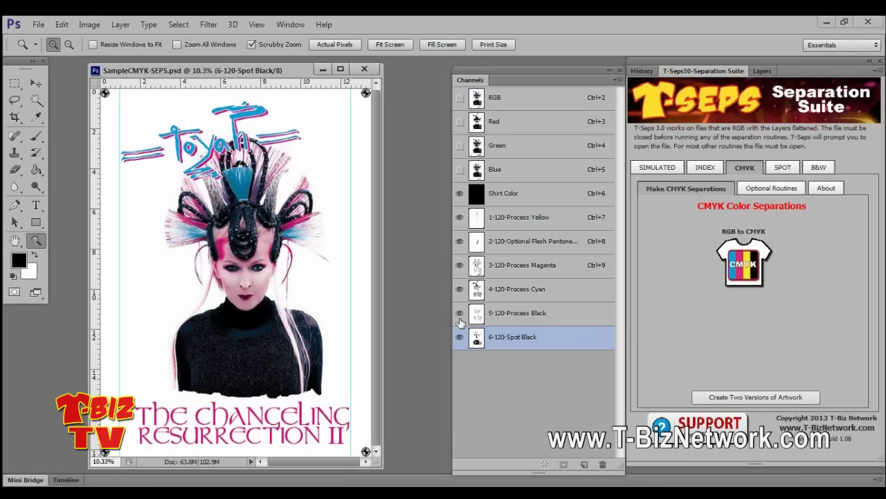
pyautogui.click(244, 186)
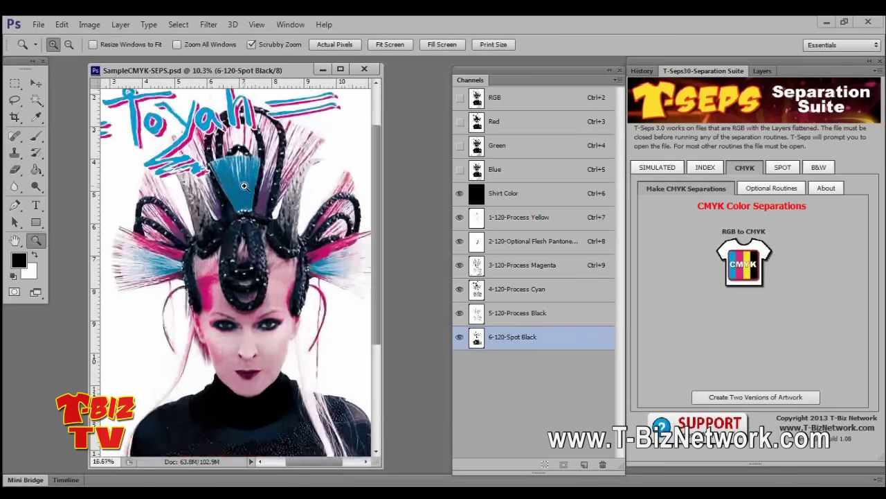
pyautogui.click(244, 186)
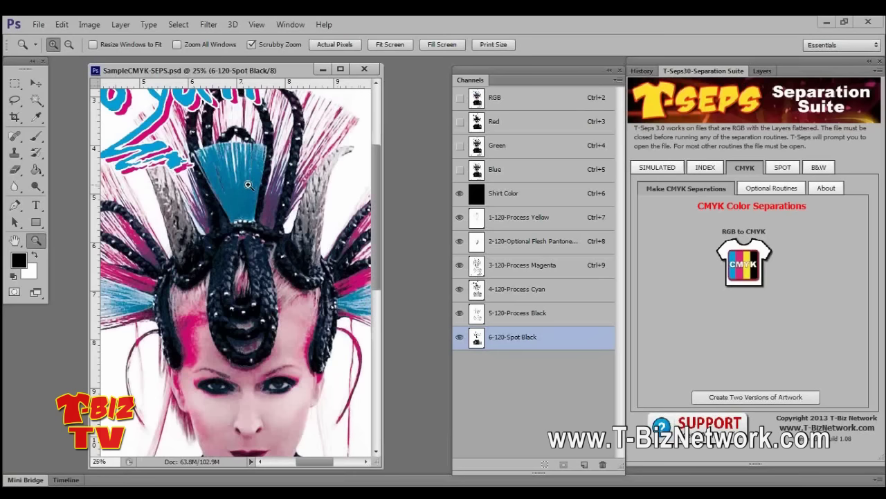
pyautogui.rightClick(247, 184)
pyautogui.click(300, 196)
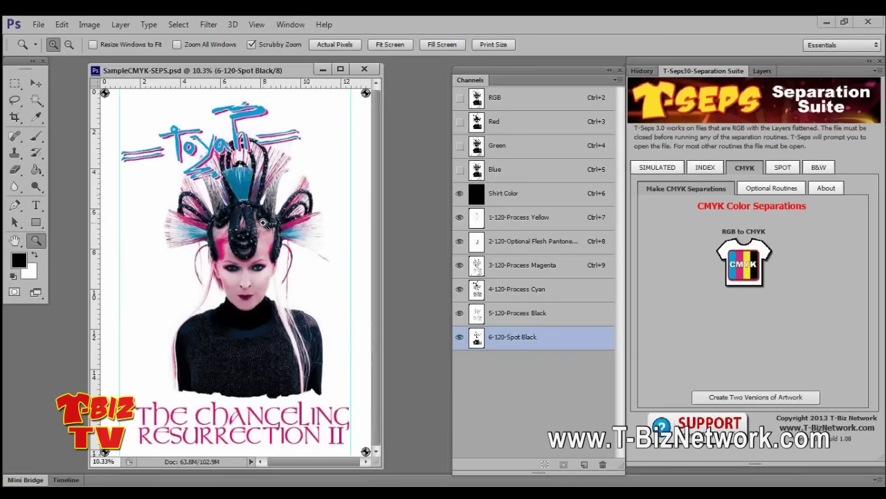
# Review the T-Seps spot color and black-and-white separation routines and close the CMYK sample file.
pyautogui.click(783, 166)
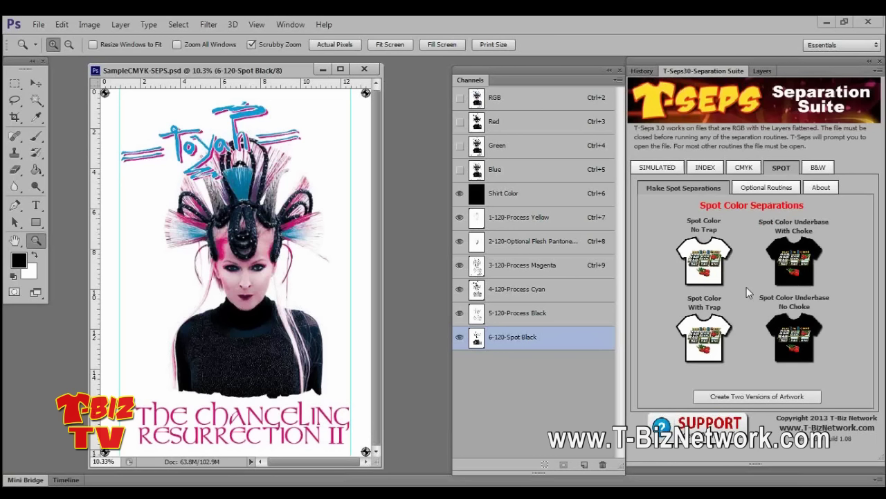
pyautogui.click(821, 168)
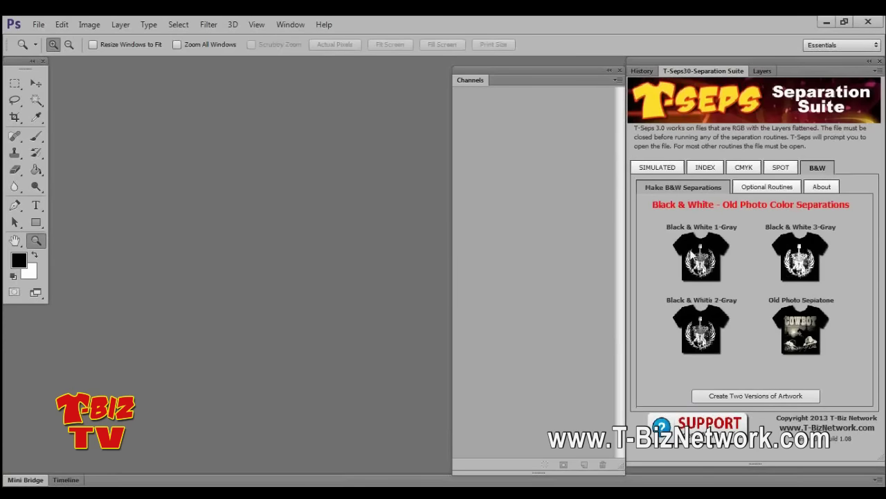
# Open Nutrition-BW-SEPS.psd from the Black & White folder and place it in a floating window beside the channel list.
pyautogui.click(43, 25)
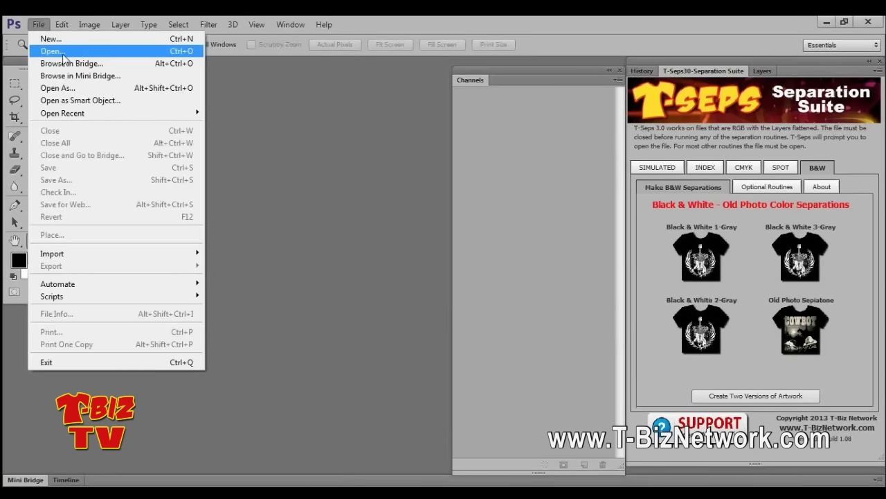
pyautogui.click(52, 52)
pyautogui.click(463, 70)
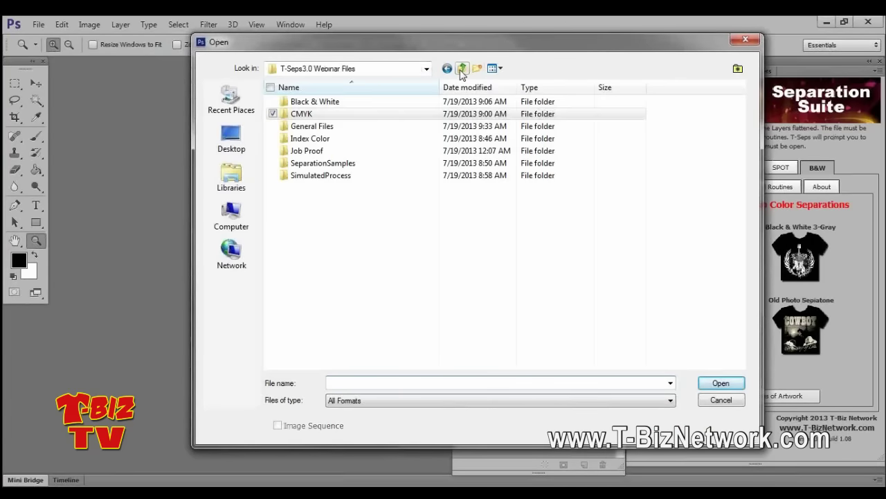
pyautogui.doubleClick(311, 102)
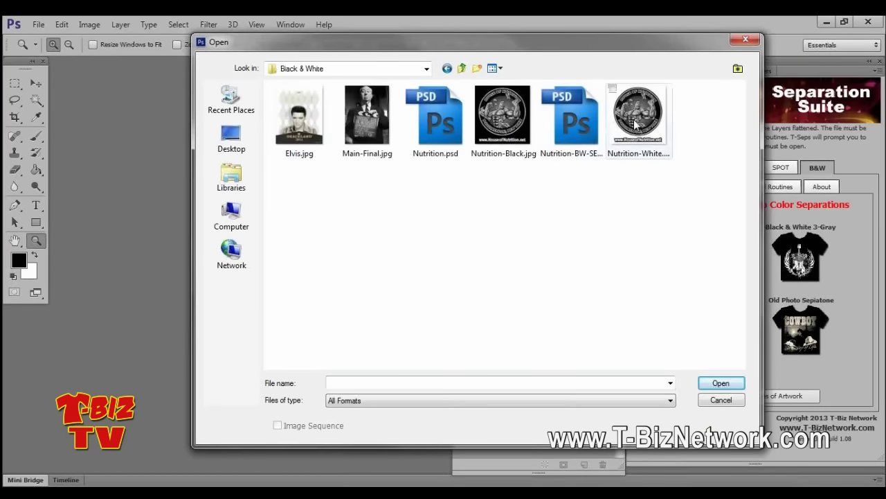
pyautogui.doubleClick(574, 122)
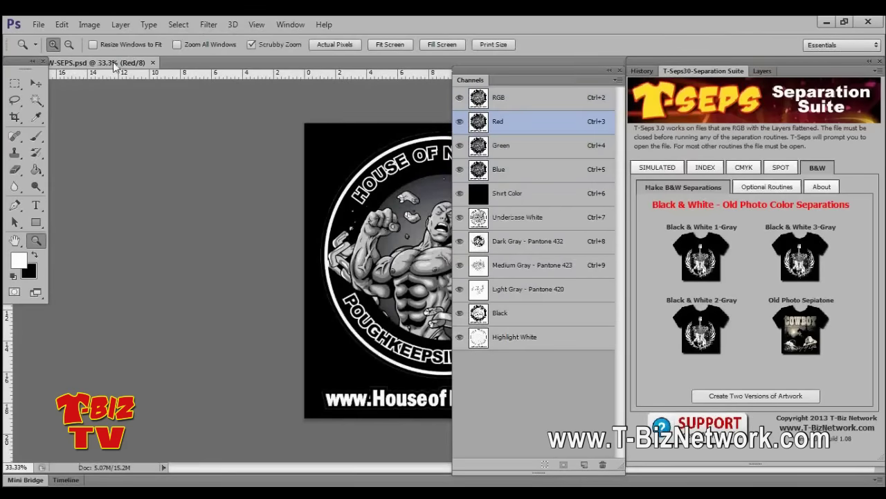
pyautogui.moveTo(115, 65); pyautogui.dragTo(142, 69)
pyautogui.moveTo(212, 102); pyautogui.dragTo(246, 103)
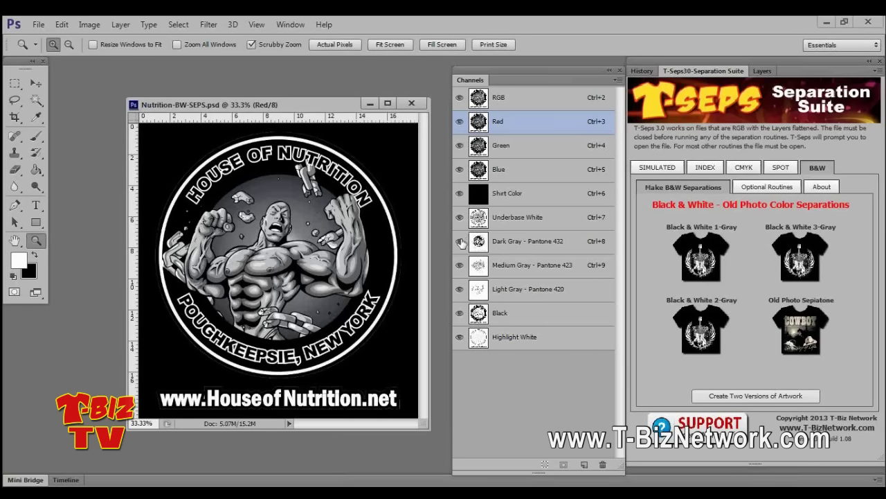
# Hide and show again the Dark Gray - Pantone 432 and Medium Gray - Pantone 423 channels to compare their effect.
pyautogui.moveTo(461, 243); pyautogui.dragTo(460, 266)
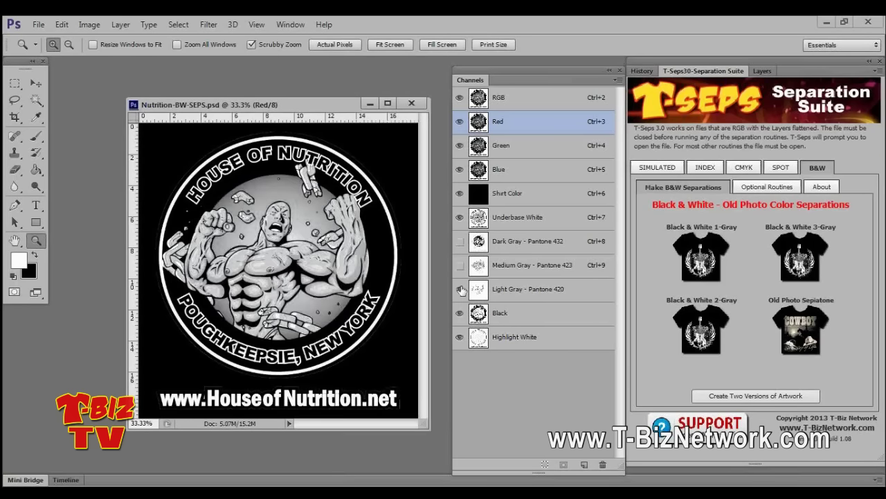
pyautogui.moveTo(461, 267); pyautogui.dragTo(461, 244)
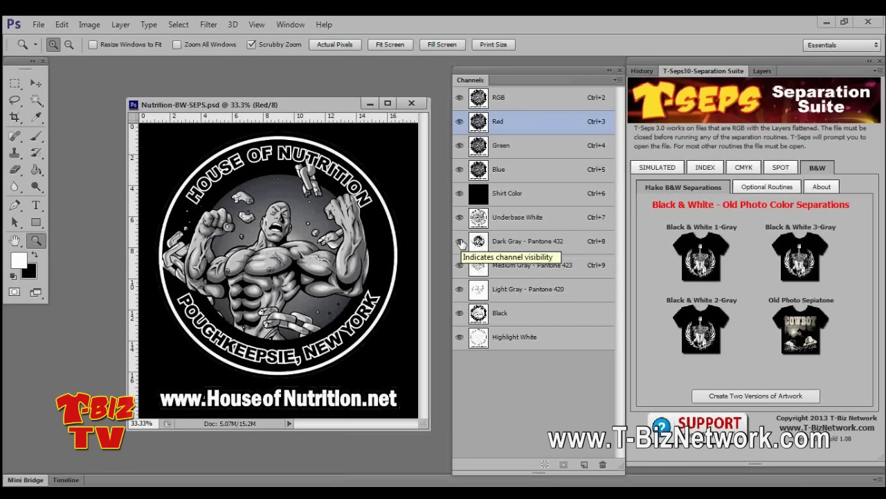
# Hide the Black and Medium Gray - Pantone 423 channels to judge the artwork with fewer ink colors.
pyautogui.click(459, 315)
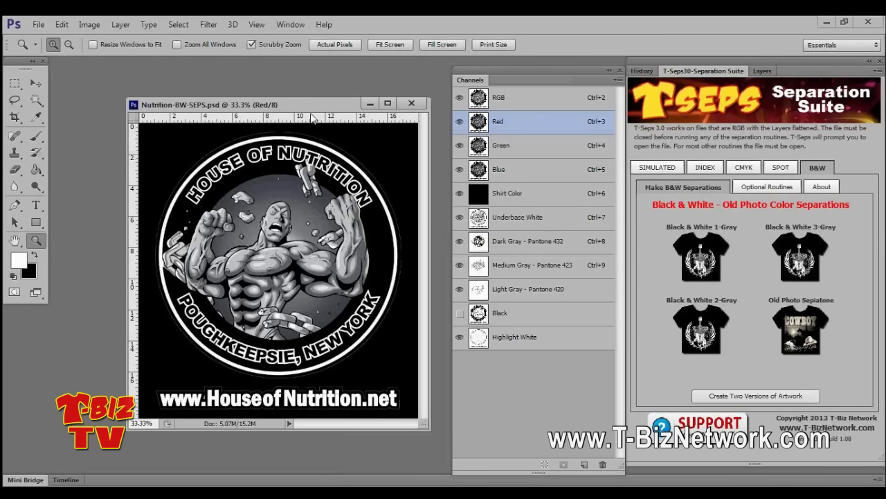
pyautogui.moveTo(310, 105); pyautogui.dragTo(292, 94)
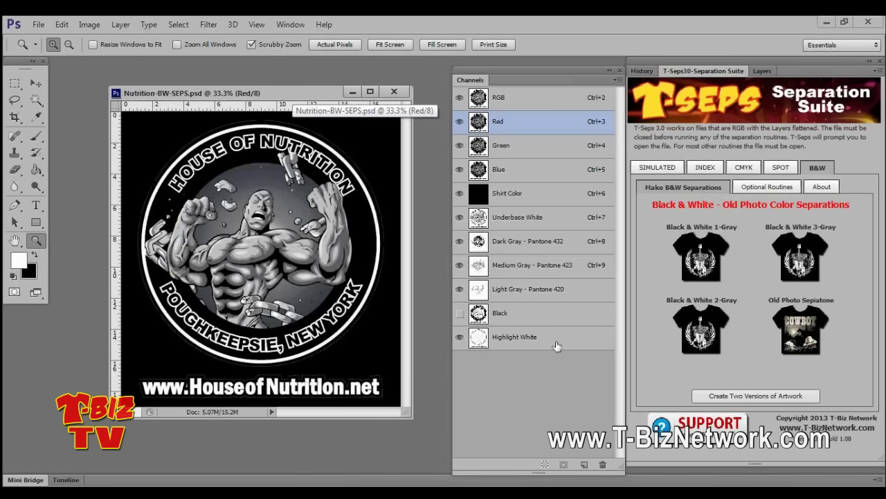
pyautogui.click(459, 241)
pyautogui.click(460, 265)
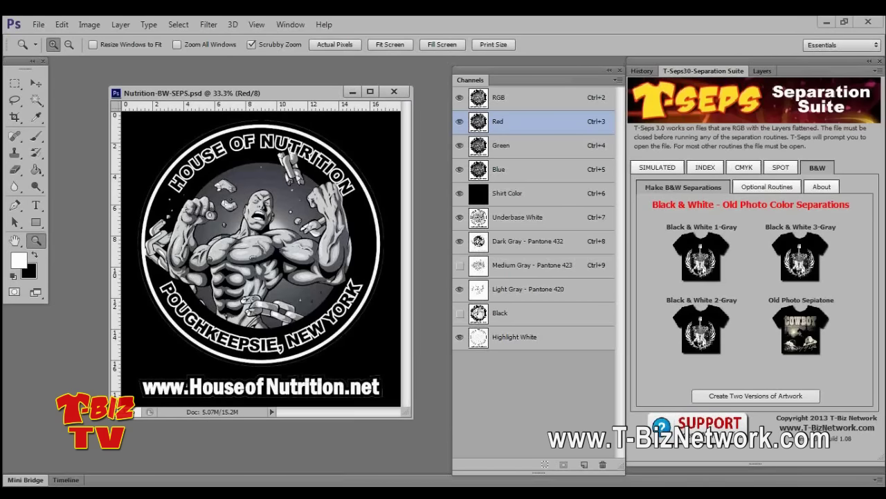
# Toggle the visibility of the Highlight White channel to compare the artwork with and without it.
pyautogui.click(468, 338)
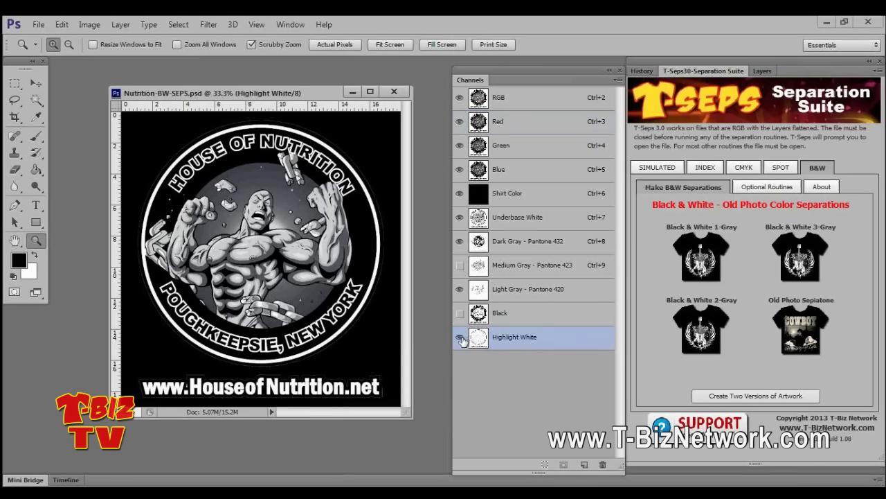
pyautogui.click(460, 337)
pyautogui.click(460, 338)
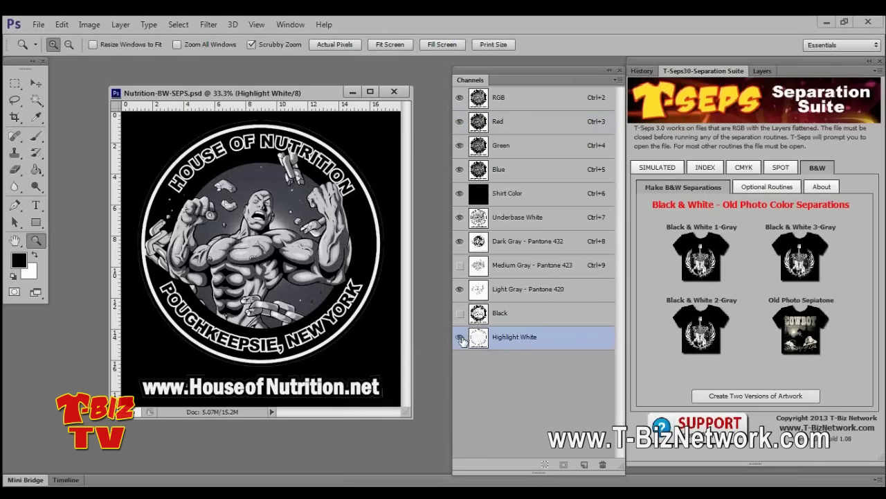
pyautogui.click(460, 337)
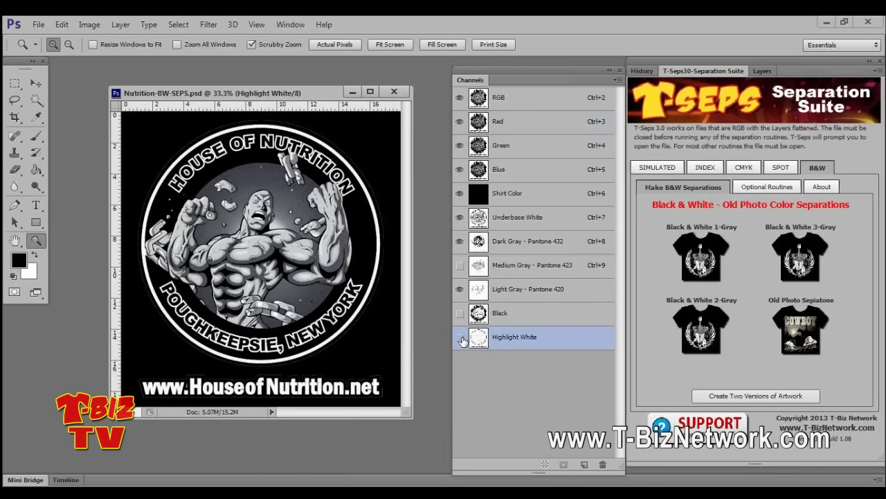
# Close Nutrition-BW-SEPS.psd and list the available pages of optional routines for black-and-white separations.
pyautogui.click(394, 92)
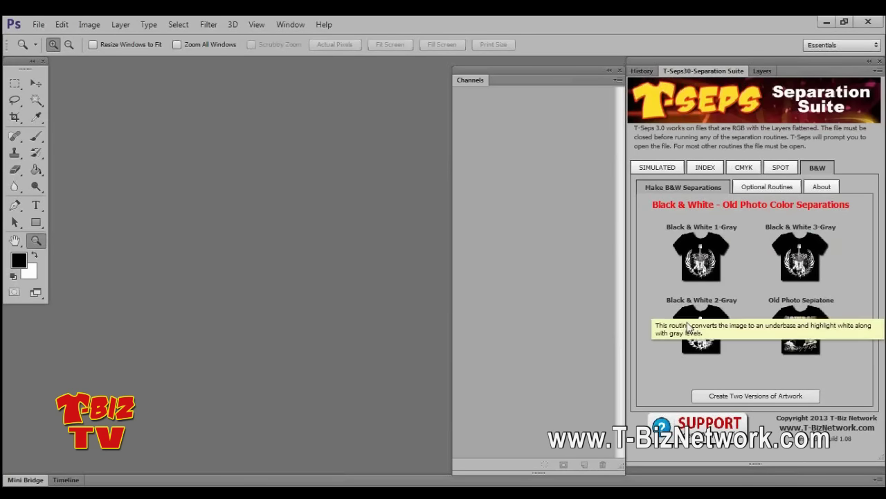
pyautogui.click(765, 187)
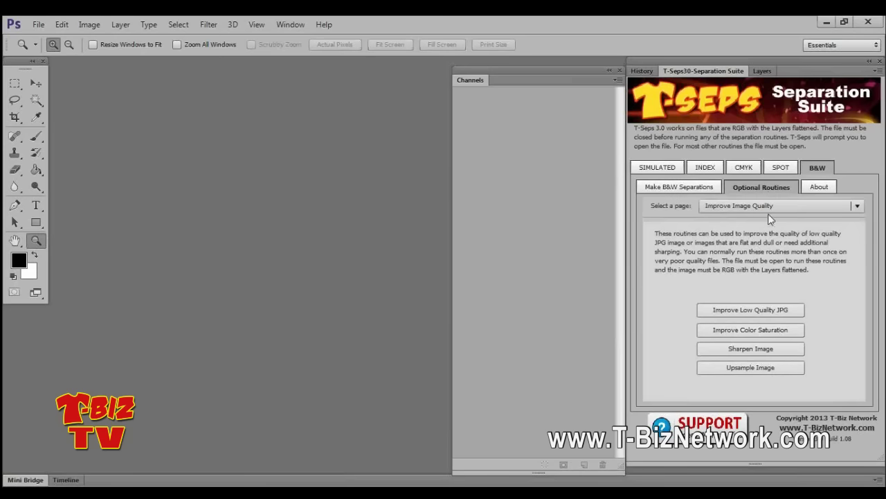
pyautogui.click(773, 204)
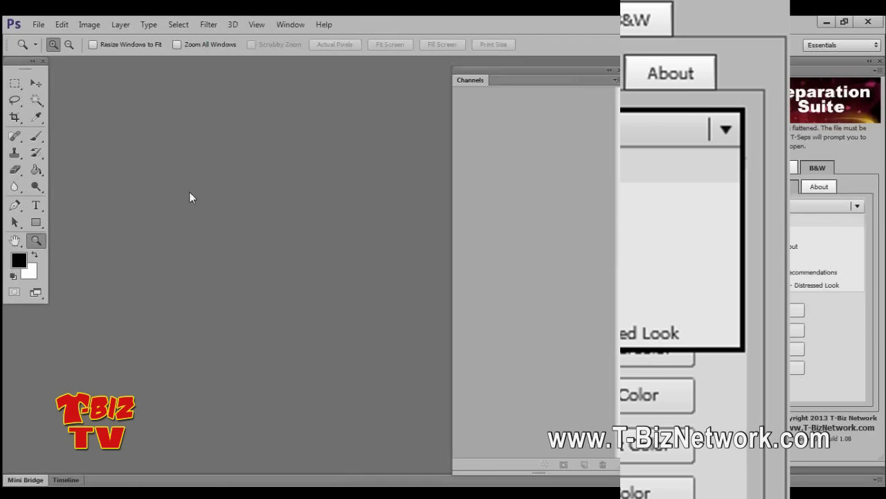
# Run the Fleshtones simulated process separation with Flesh-Black.jpg and Flesh-White.jpg from the SimulatedProcess folder, and float the separated document in its own window.
pyautogui.click(646, 167)
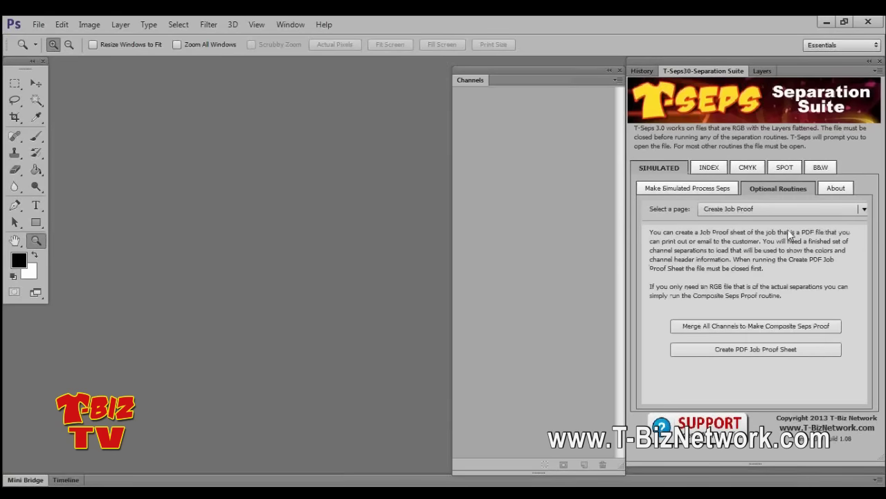
pyautogui.click(667, 187)
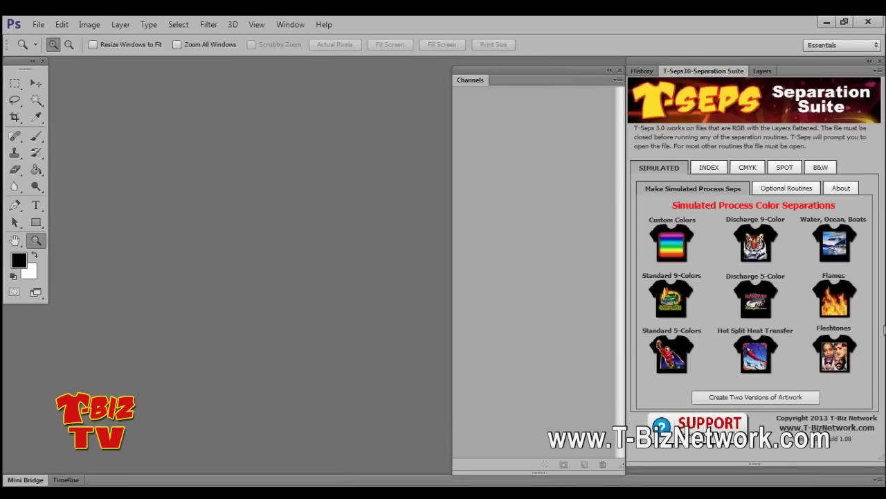
pyautogui.click(835, 355)
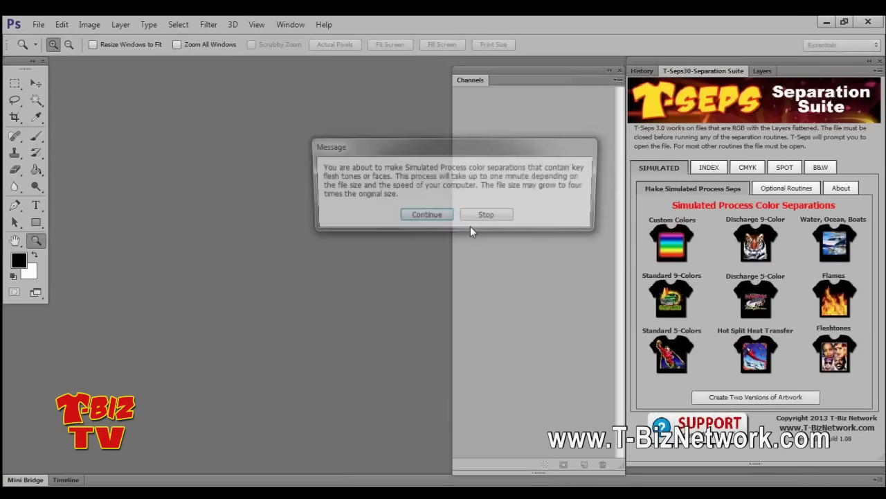
pyautogui.click(419, 214)
pyautogui.doubleClick(313, 176)
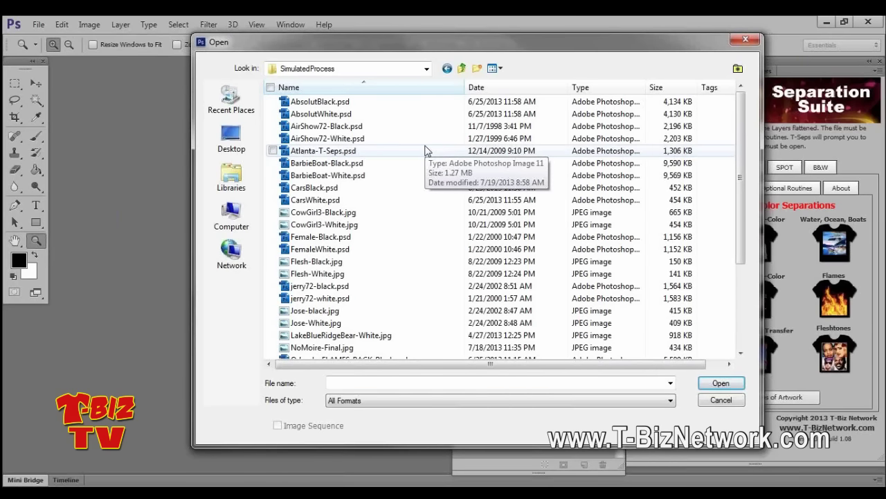
pyautogui.scroll(-1, 390, 191)
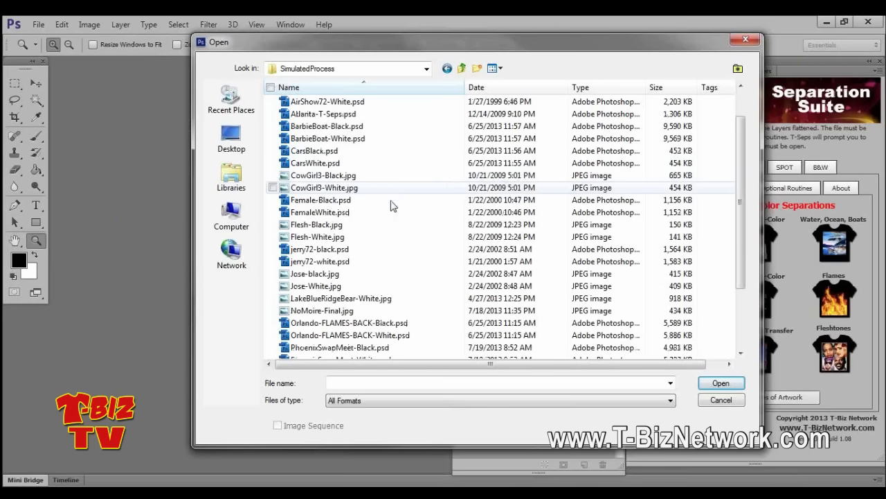
pyautogui.doubleClick(324, 227)
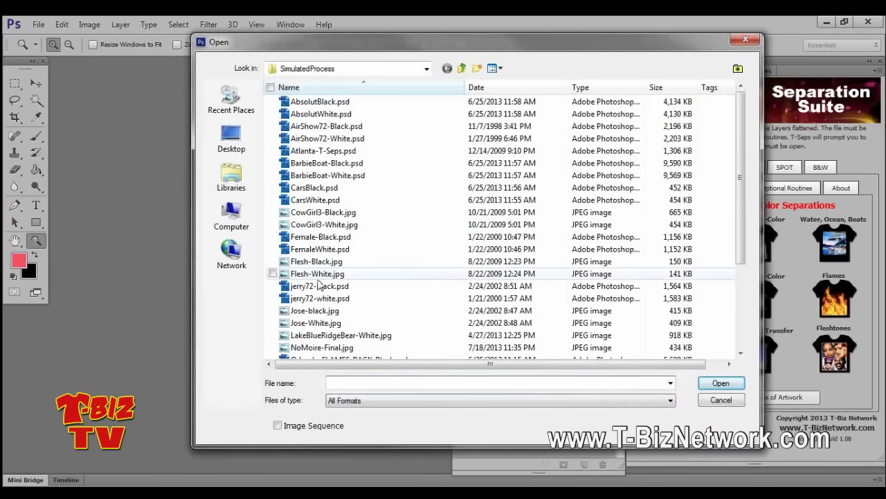
pyautogui.doubleClick(318, 275)
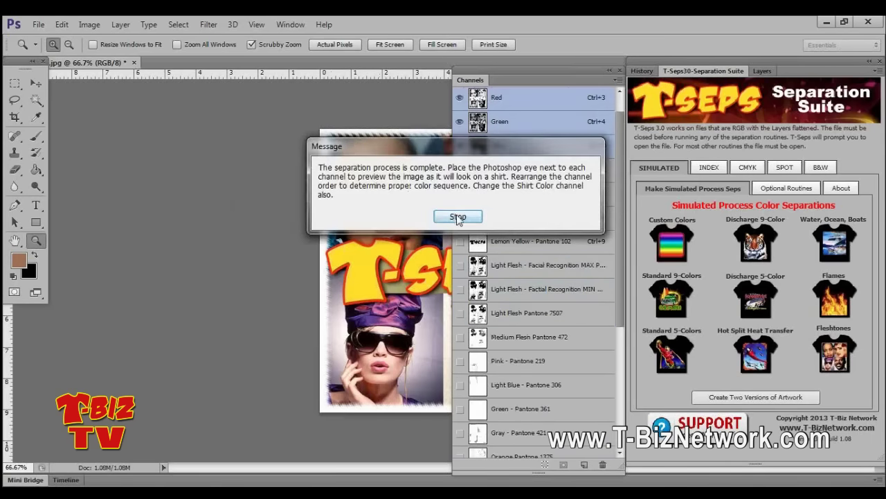
pyautogui.click(457, 215)
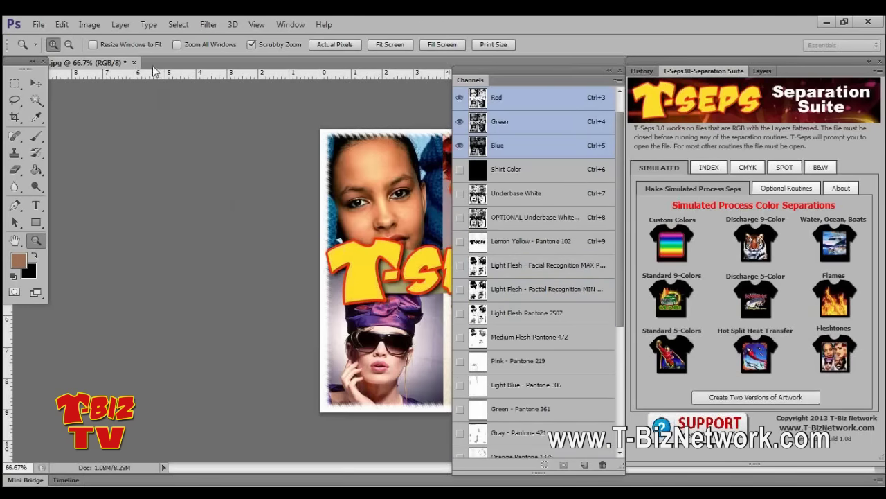
pyautogui.moveTo(104, 62); pyautogui.dragTo(177, 75)
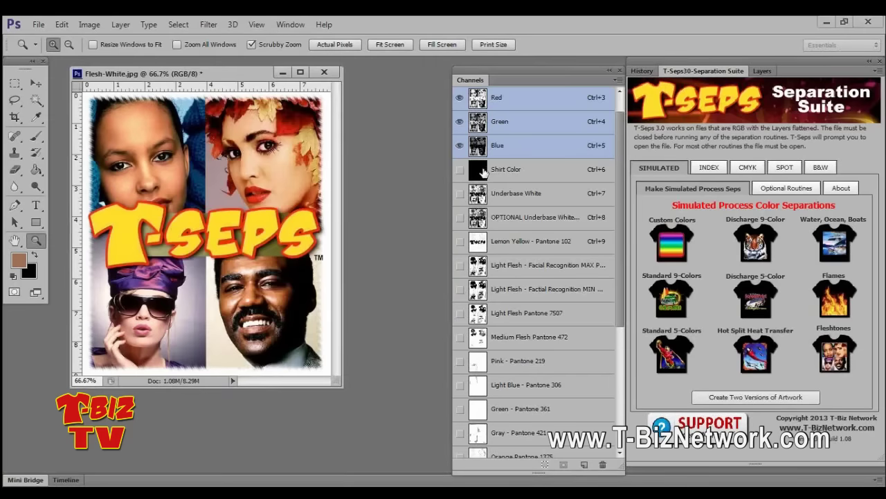
# Inspect the Light Flesh Facial Recognition MAX and MIN, Light Flesh Pantone 7507 and Medium Flesh Pantone 472 channels individually.
pyautogui.moveTo(618, 167); pyautogui.dragTo(640, 221)
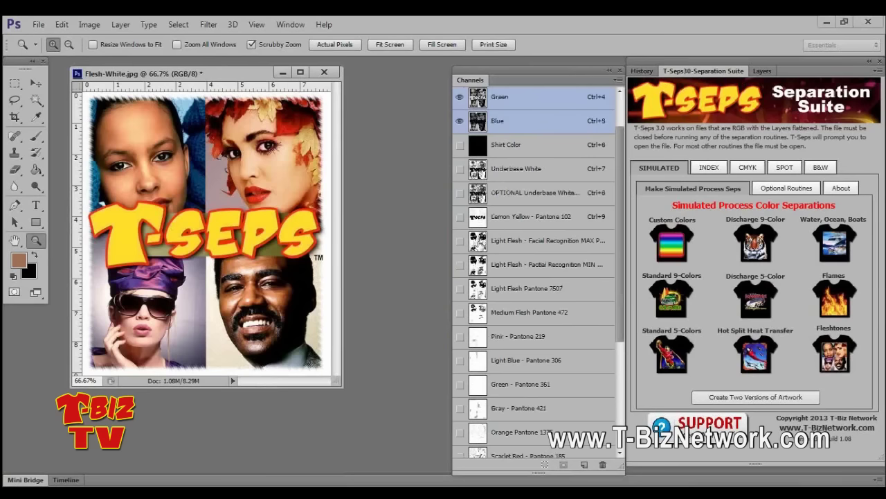
pyautogui.click(479, 243)
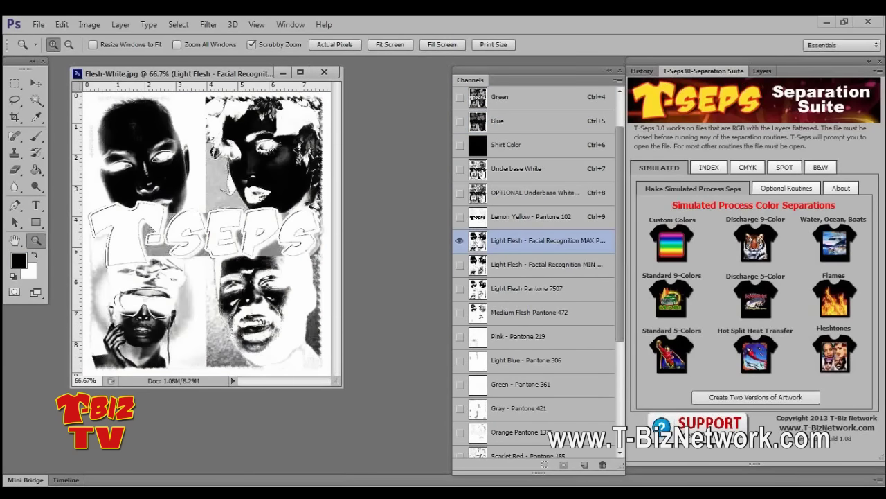
pyautogui.click(479, 266)
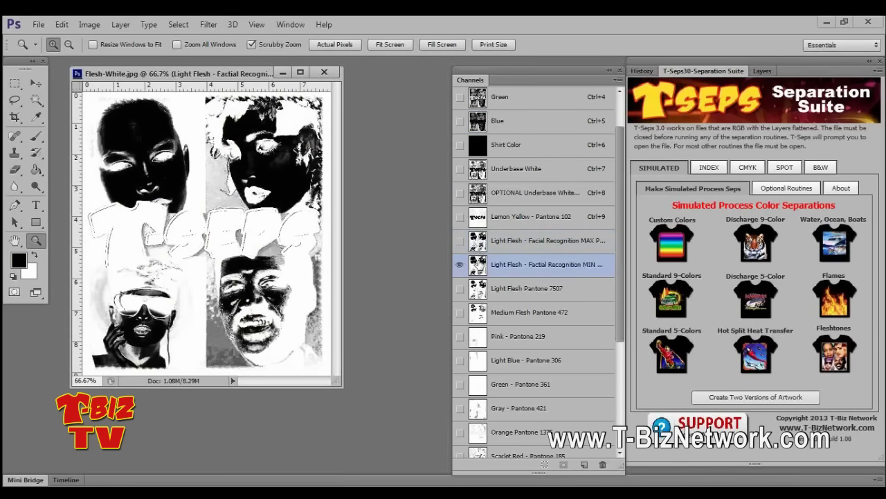
pyautogui.click(479, 290)
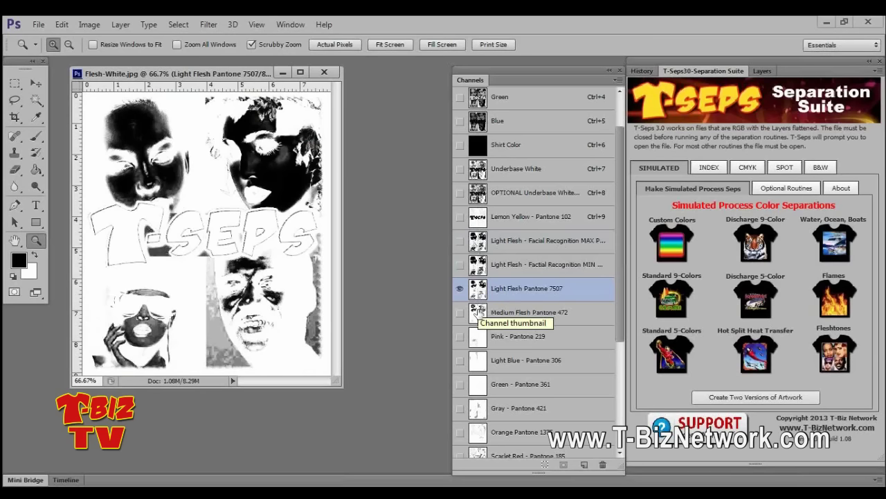
pyautogui.click(479, 313)
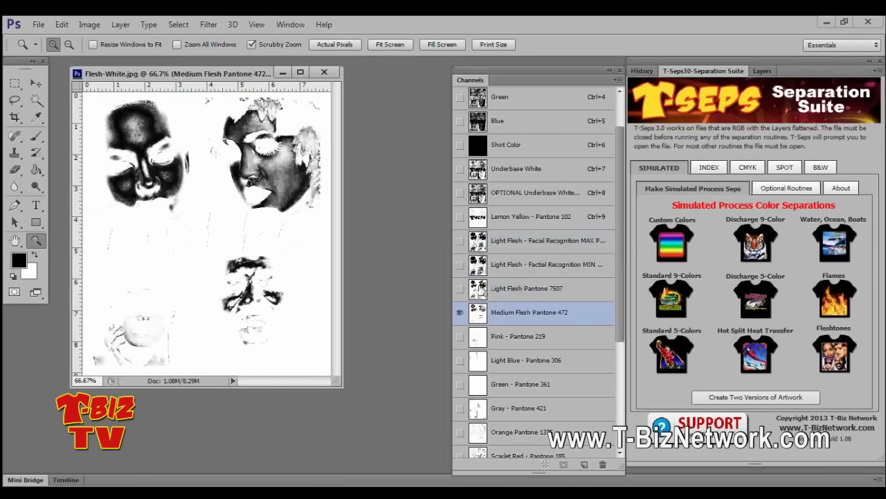
pyautogui.click(479, 288)
pyautogui.click(479, 265)
# Inspect the Dark Flesh Pantone 7525 and Brown - Pantone 167 channels individually.
pyautogui.scroll(-3, 469, 356)
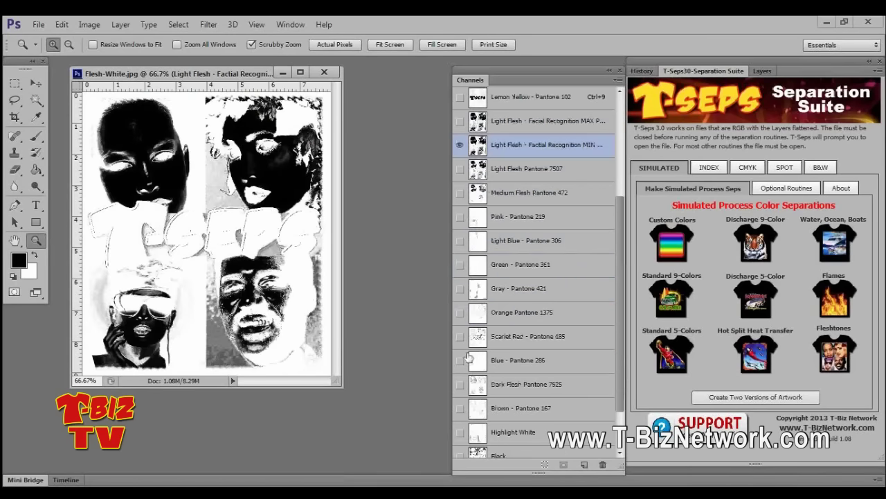
pyautogui.click(478, 381)
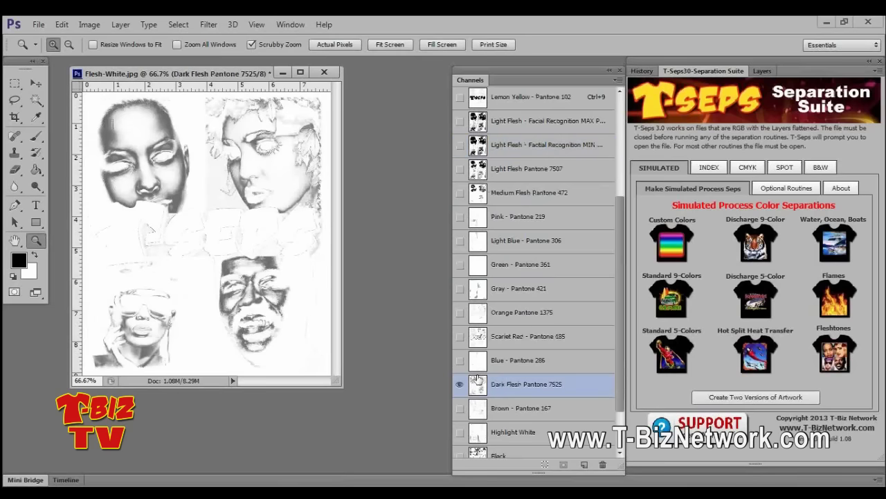
pyautogui.click(482, 410)
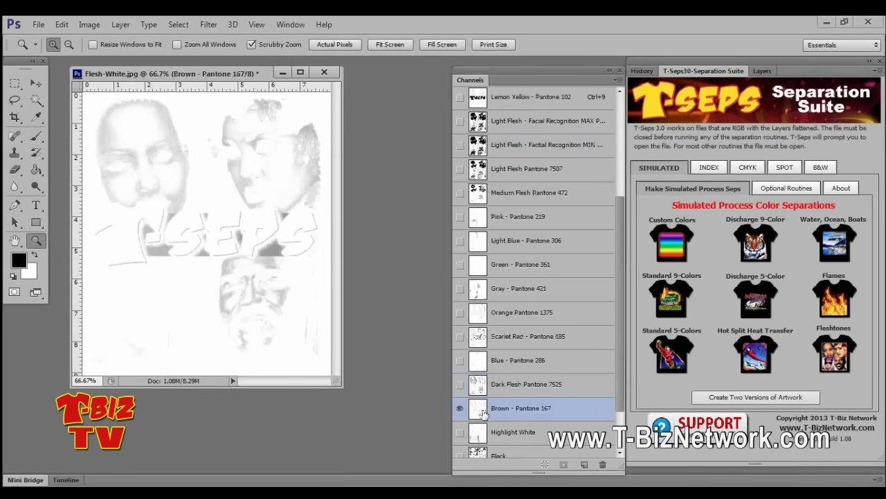
pyautogui.click(483, 385)
# Show the Shirt Color and Underbase White channels together and hide Dark Flesh Pantone 7525.
pyautogui.scroll(1, 483, 383)
pyautogui.scroll(3, 482, 383)
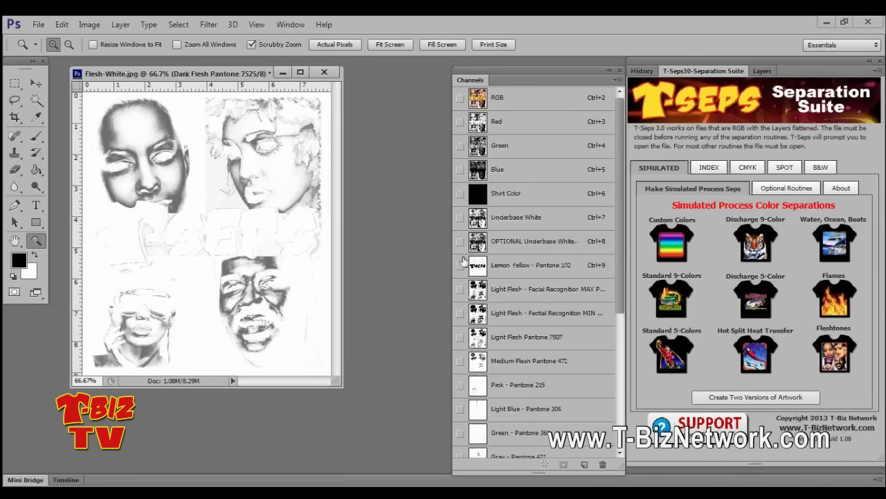
pyautogui.click(459, 194)
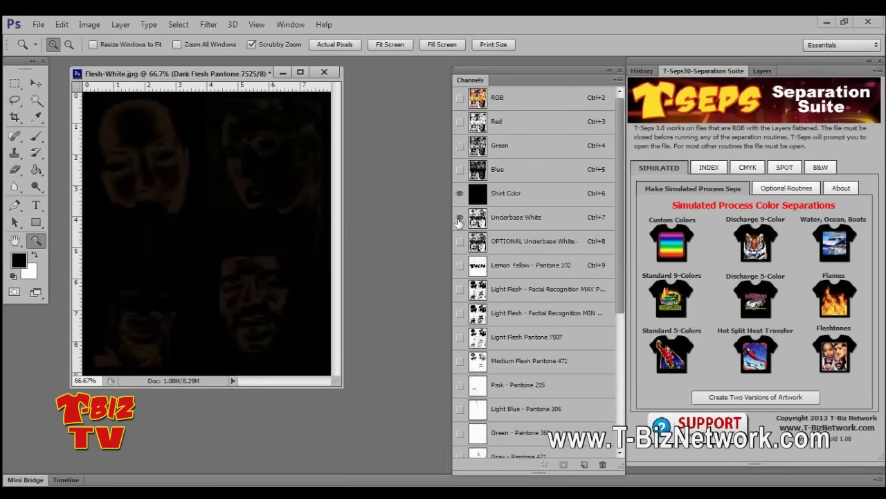
pyautogui.click(459, 219)
pyautogui.scroll(-2, 486, 432)
pyautogui.scroll(-2, 482, 437)
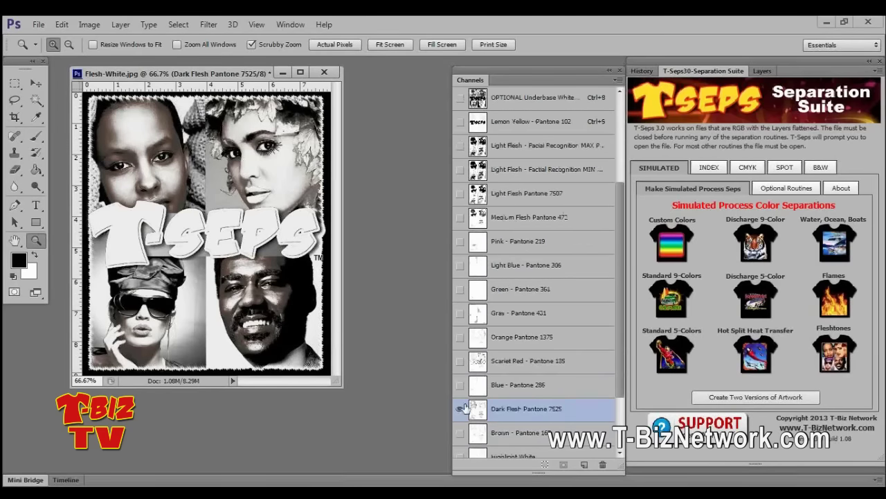
pyautogui.click(460, 408)
pyautogui.scroll(2, 463, 291)
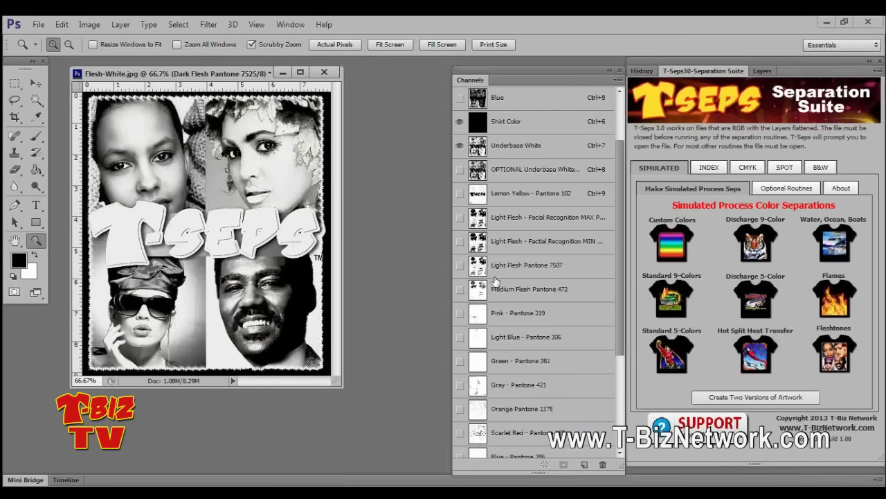
# Compare the OPTIONAL Underbase White channel with Underbase White, and delete the optional channel.
pyautogui.click(459, 169)
pyautogui.click(460, 146)
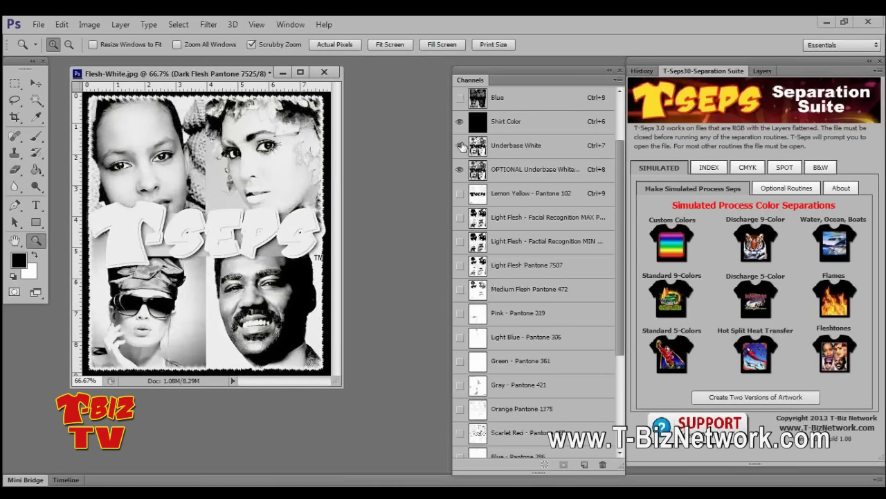
pyautogui.click(460, 146)
pyautogui.click(460, 169)
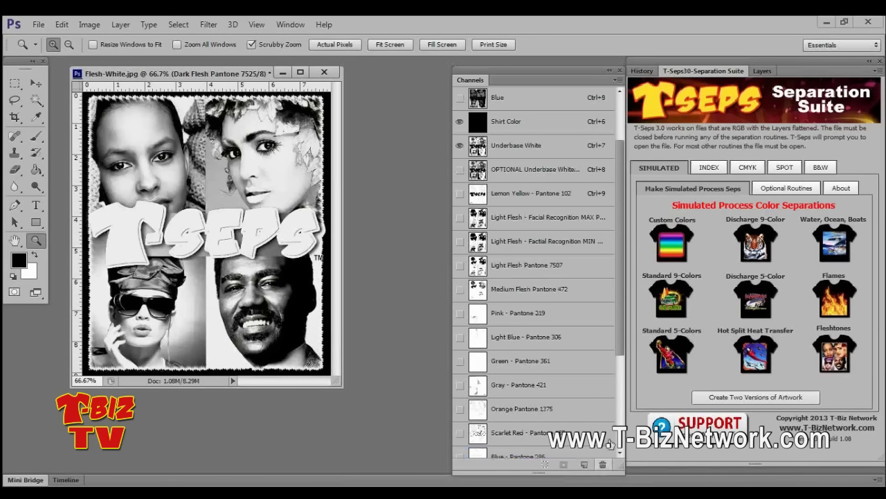
pyautogui.moveTo(478, 169); pyautogui.dragTo(602, 464)
# Add the Lemon Yellow - Pantone 102, Scarlet Red - Pantone 185 and Light Flesh - Facial Recognition MAX channels to the preview.
pyautogui.click(460, 169)
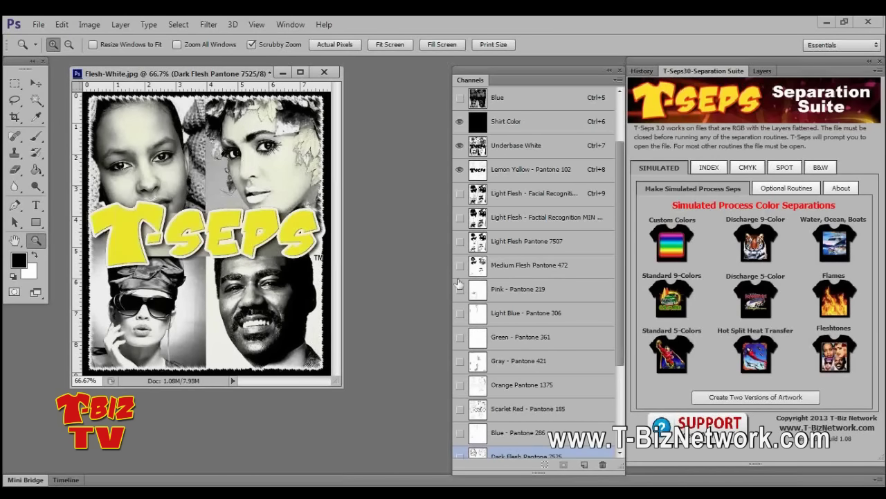
pyautogui.click(460, 409)
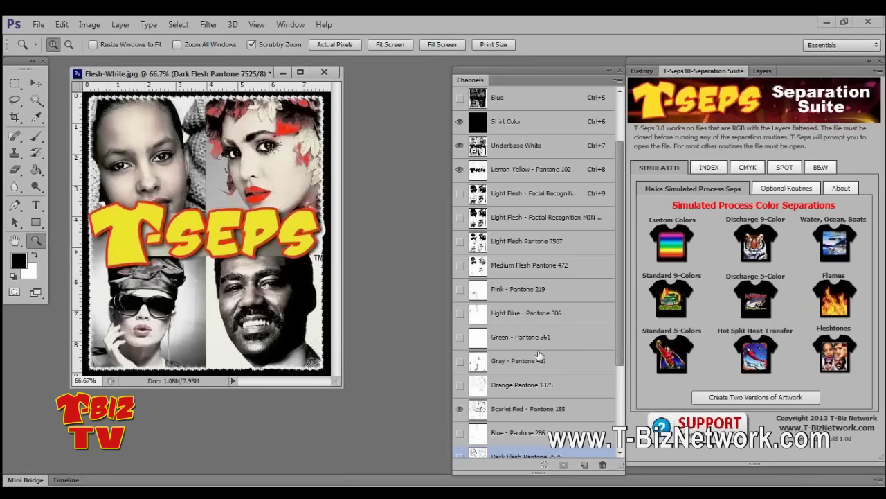
pyautogui.click(459, 194)
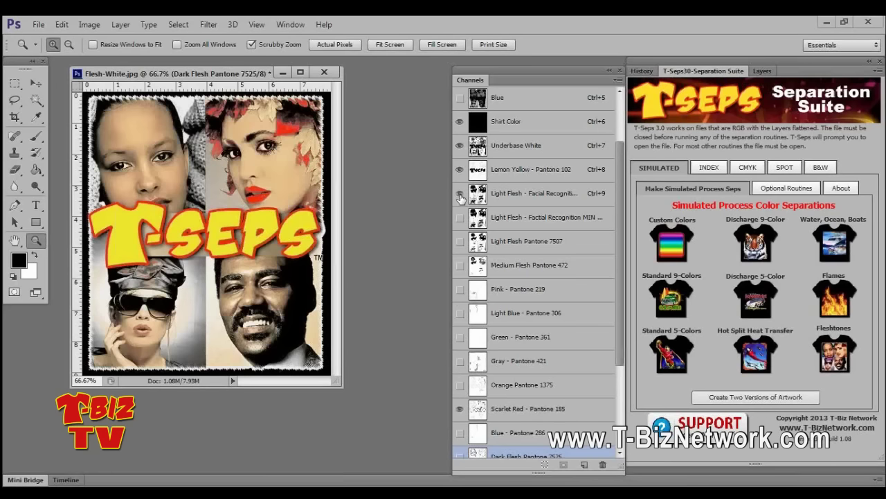
# Compare the Light Flesh Facial Recognition MAX and MIN channels with Light Flesh Pantone 7507, leaving only Light Flesh Pantone 7507 shown.
pyautogui.click(459, 194)
pyautogui.click(459, 194)
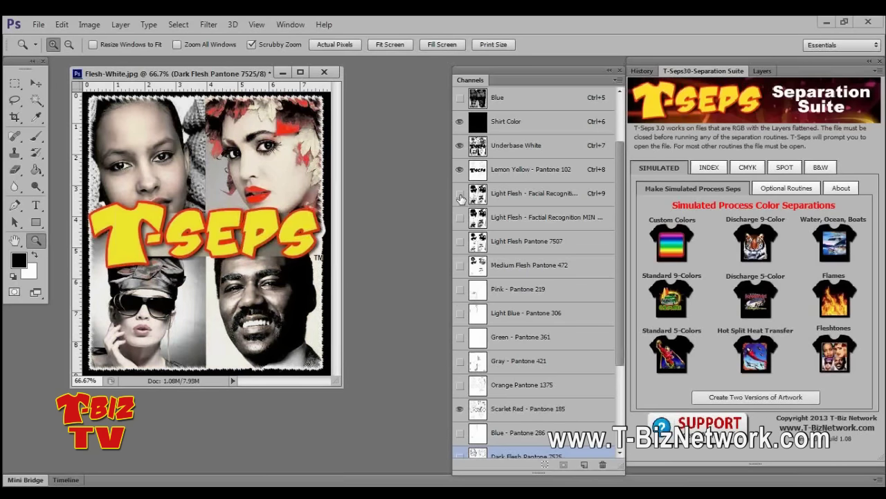
pyautogui.click(459, 194)
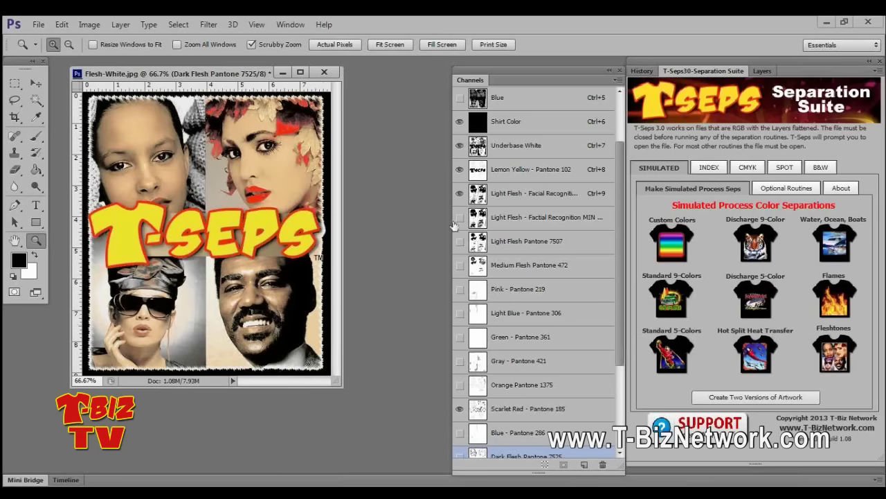
pyautogui.click(459, 217)
pyautogui.click(459, 193)
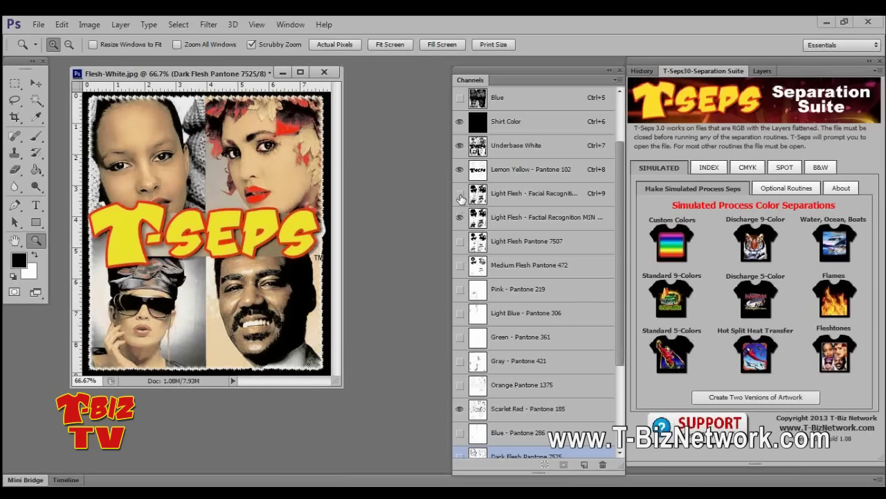
pyautogui.click(459, 241)
pyautogui.click(459, 217)
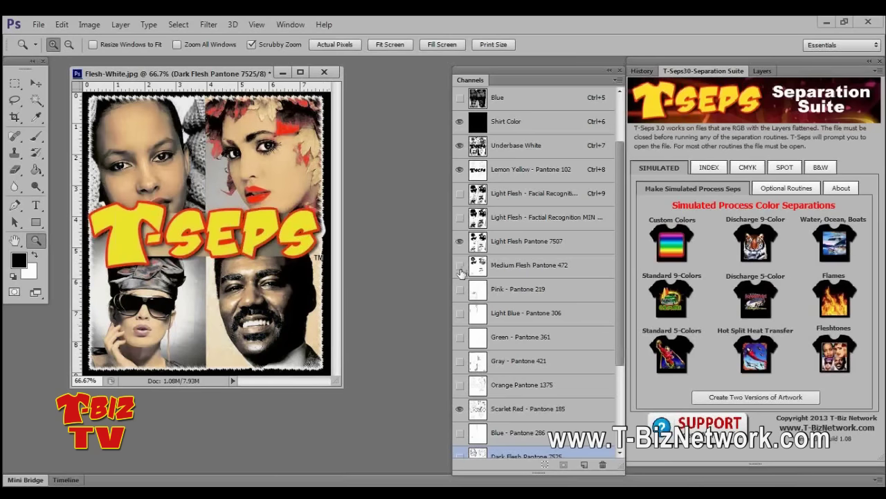
# Check the effect of Medium Flesh Pantone 472 and Pink - Pantone 219, hide both, and show the Light Blue - Pantone 306 channel.
pyautogui.click(460, 266)
pyautogui.click(460, 265)
pyautogui.click(460, 265)
pyautogui.click(460, 265)
pyautogui.click(460, 265)
pyautogui.click(460, 265)
pyautogui.click(460, 290)
pyautogui.click(460, 290)
pyautogui.click(460, 313)
pyautogui.scroll(-1, 460, 315)
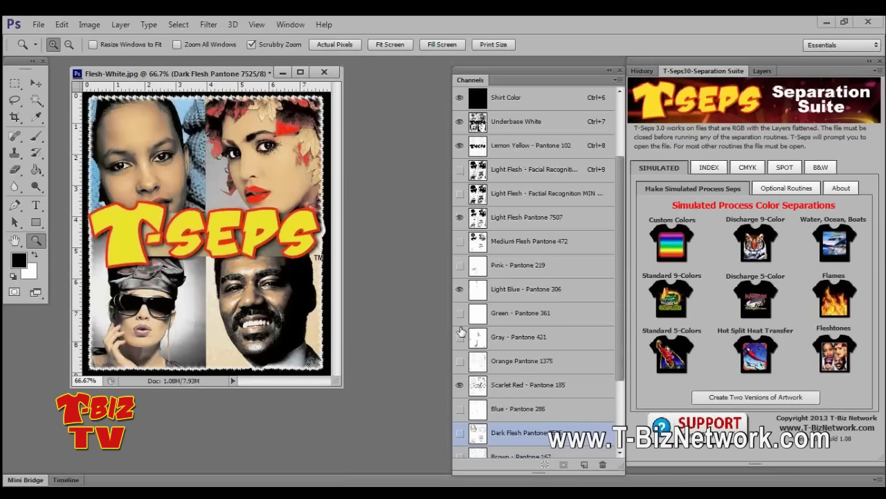
# Compare the preview with and without the Orange Pantone 1375 channel.
pyautogui.click(458, 361)
pyautogui.click(459, 362)
pyautogui.click(458, 362)
pyautogui.click(459, 362)
pyautogui.click(458, 362)
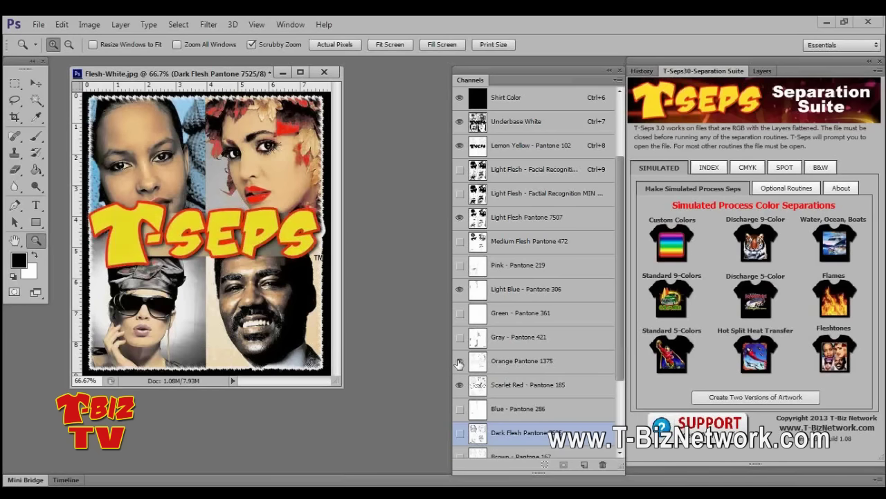
pyautogui.click(459, 362)
pyautogui.click(459, 362)
pyautogui.click(458, 363)
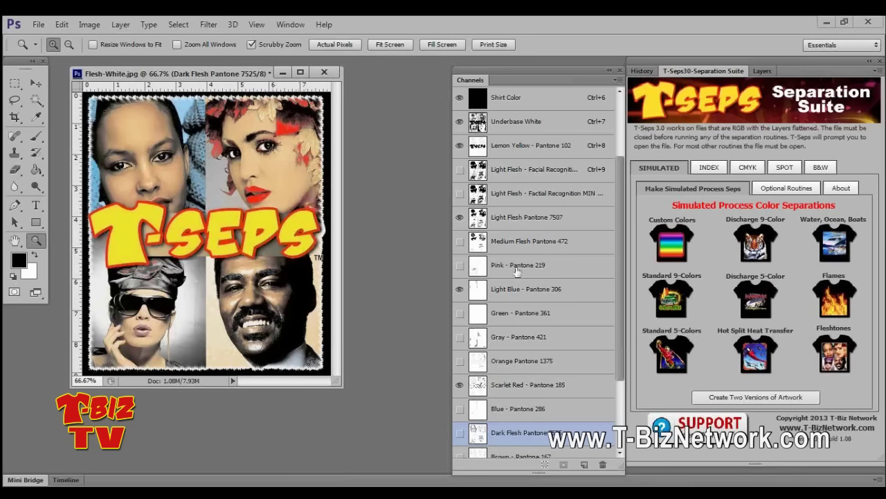
# Compare the preview with and without Brown - Pantone 167, and leave that channel shown.
pyautogui.scroll(-3, 516, 272)
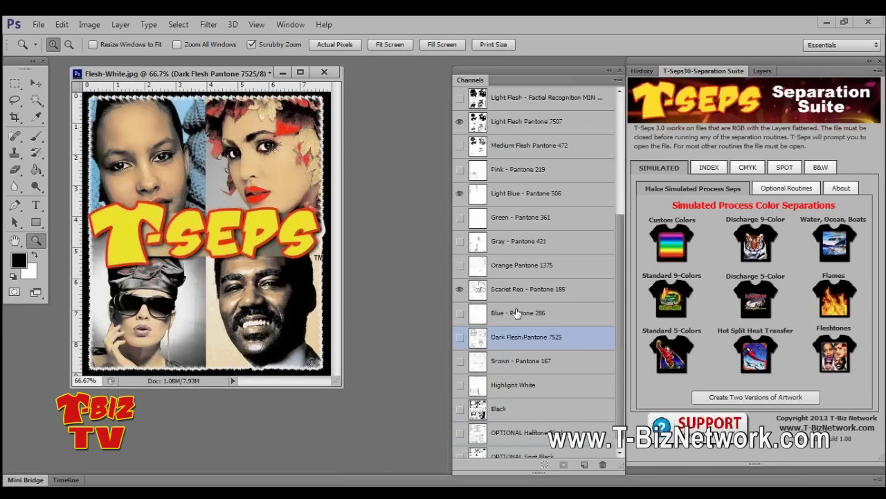
pyautogui.click(460, 363)
pyautogui.click(460, 363)
pyautogui.click(460, 363)
pyautogui.click(459, 363)
pyautogui.click(460, 364)
pyautogui.click(460, 363)
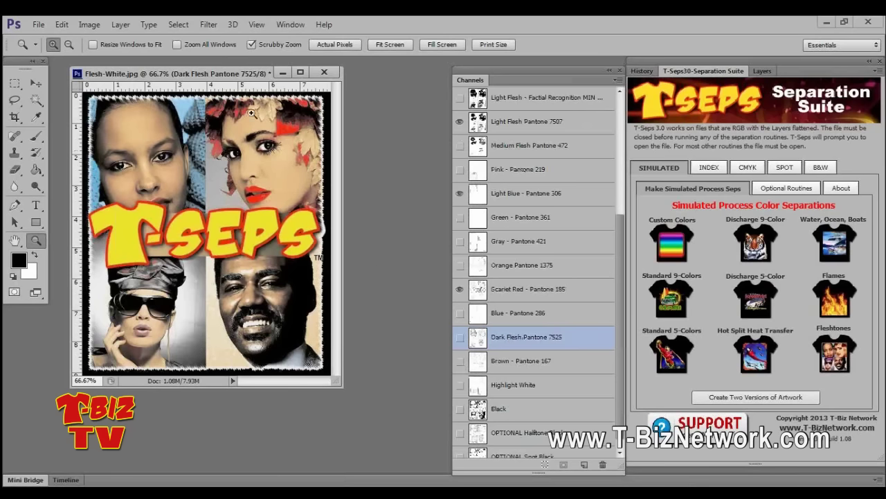
pyautogui.click(460, 360)
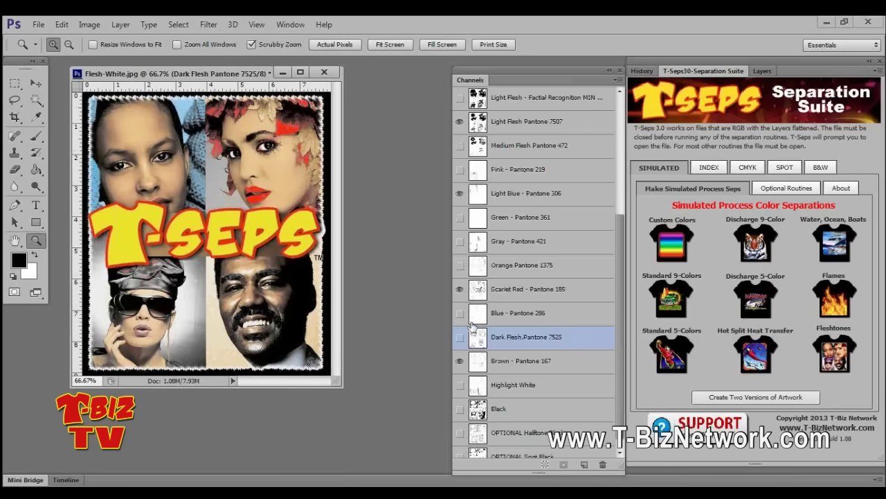
# Check the Dark Flesh Pantone 7525 and Orange Pantone 1375 channels in the preview, and hide both.
pyautogui.click(460, 337)
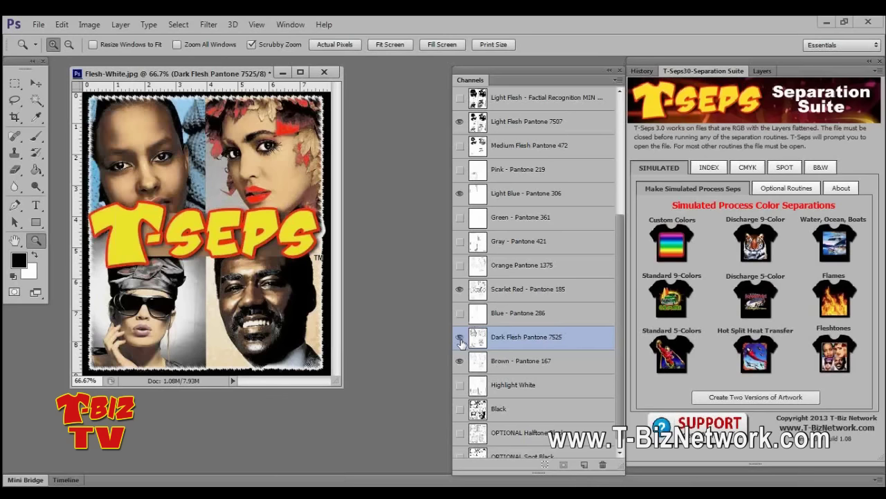
pyautogui.click(461, 339)
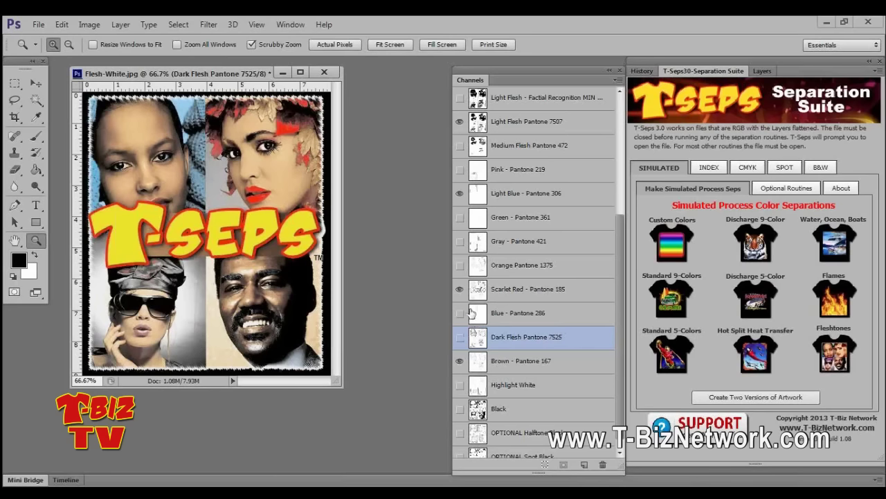
pyautogui.click(460, 265)
pyautogui.click(461, 266)
pyautogui.click(460, 266)
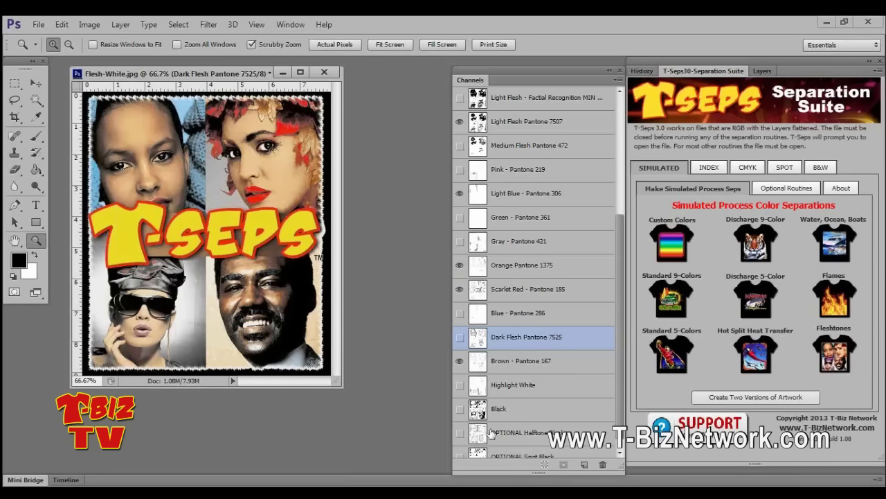
pyautogui.moveTo(617, 337); pyautogui.dragTo(626, 267)
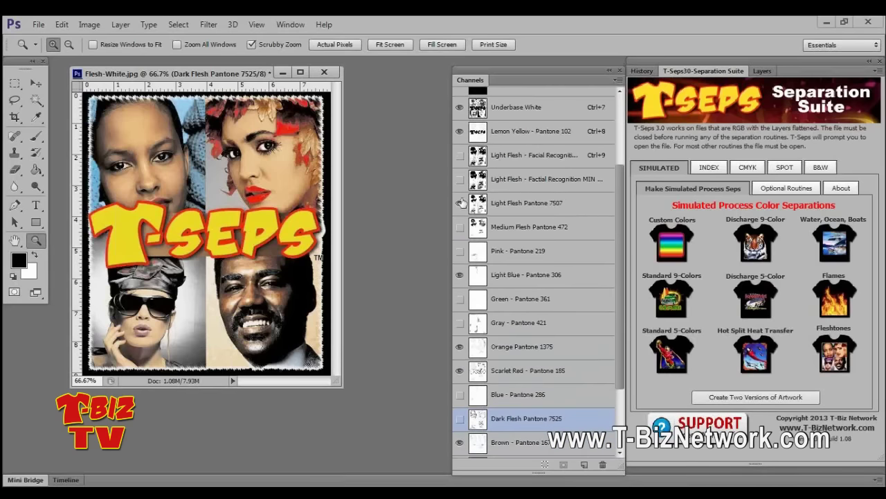
pyautogui.click(460, 369)
pyautogui.click(460, 349)
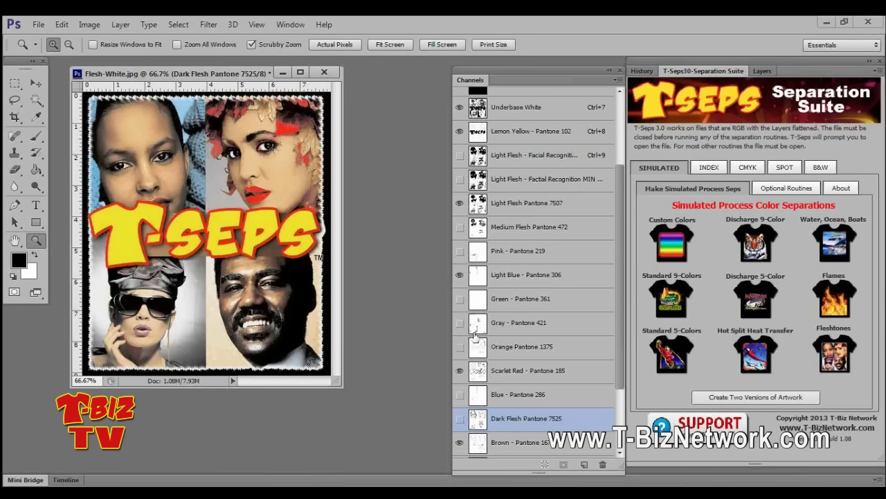
# Use Apply Image to blend Orange Pantone 1375 into the Scarlet Red - Pantone 185 channel with Multiply at 50% opacity, comparing the preview.
pyautogui.click(480, 372)
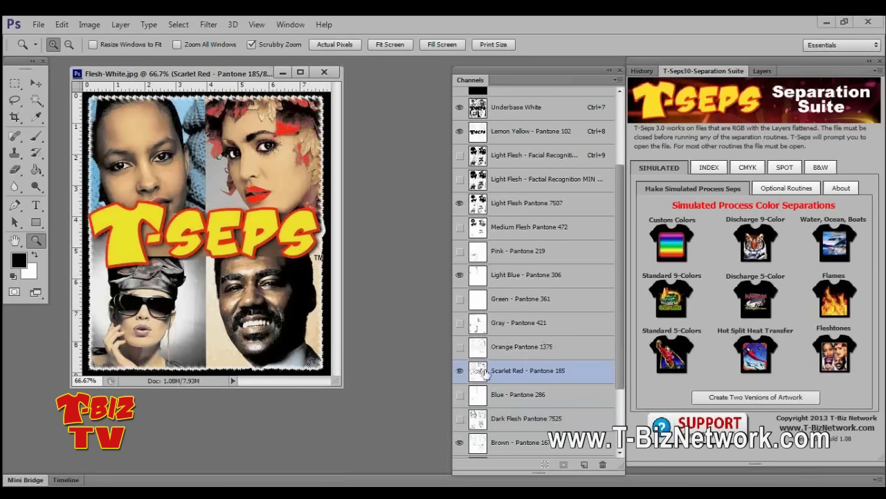
pyautogui.click(86, 24)
pyautogui.click(108, 209)
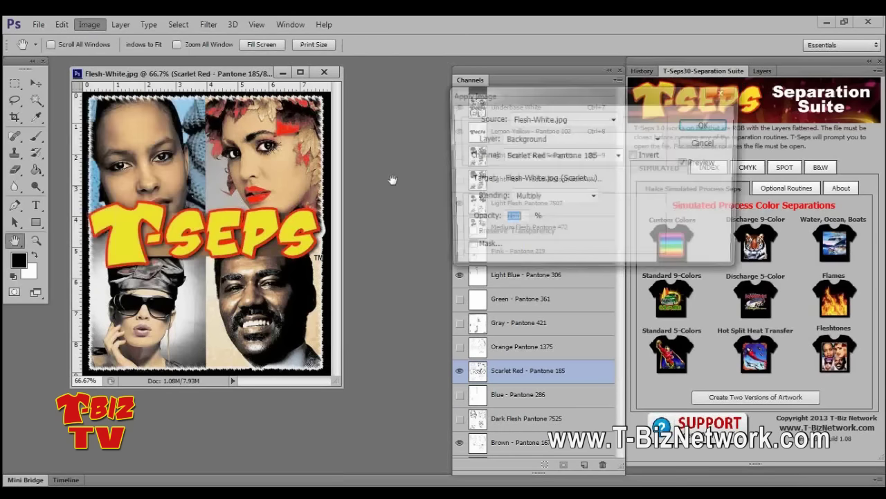
pyautogui.click(531, 156)
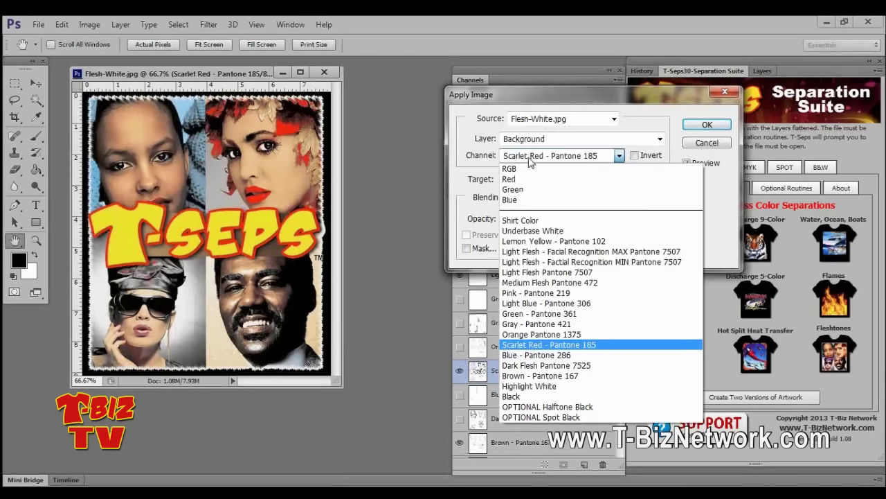
pyautogui.click(535, 338)
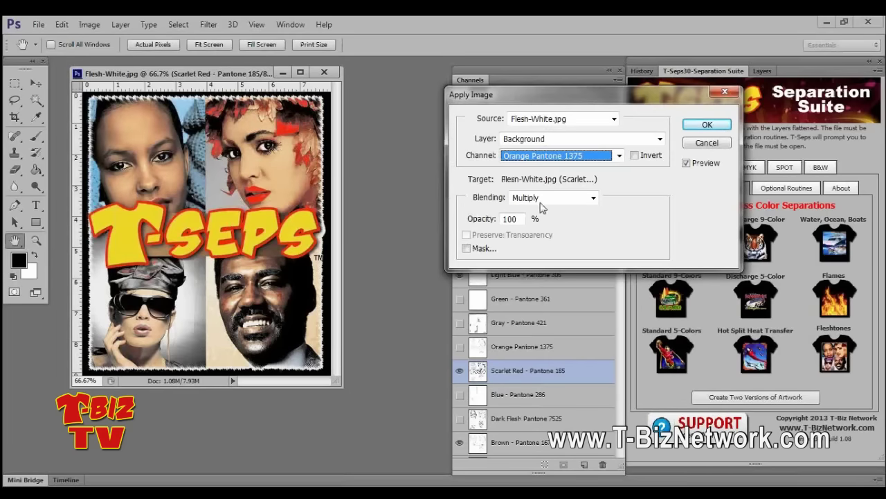
pyautogui.doubleClick(516, 219)
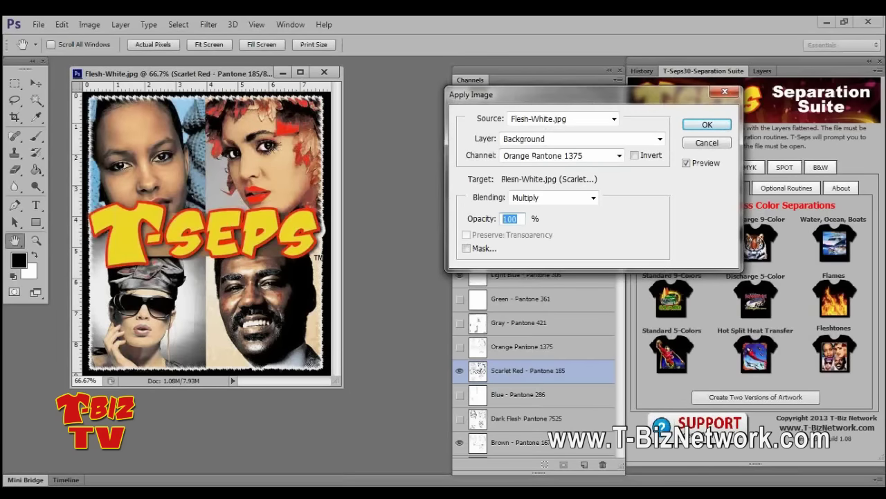
pyautogui.write('50')
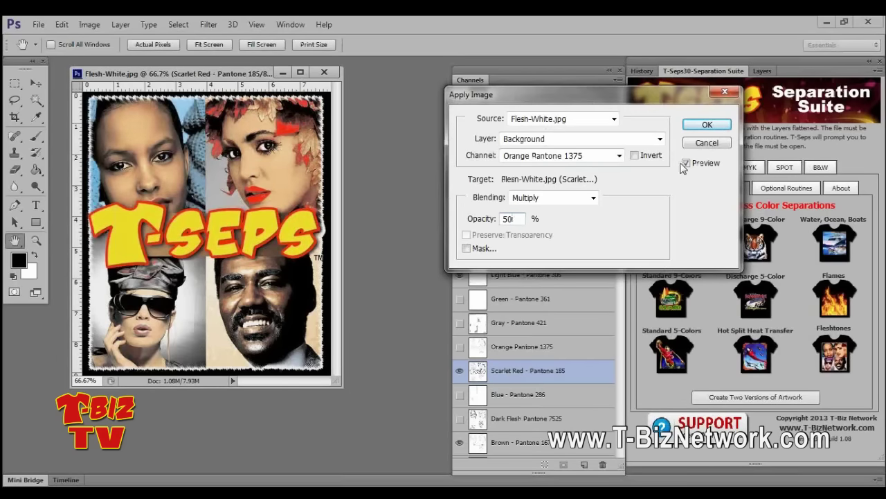
pyautogui.click(686, 165)
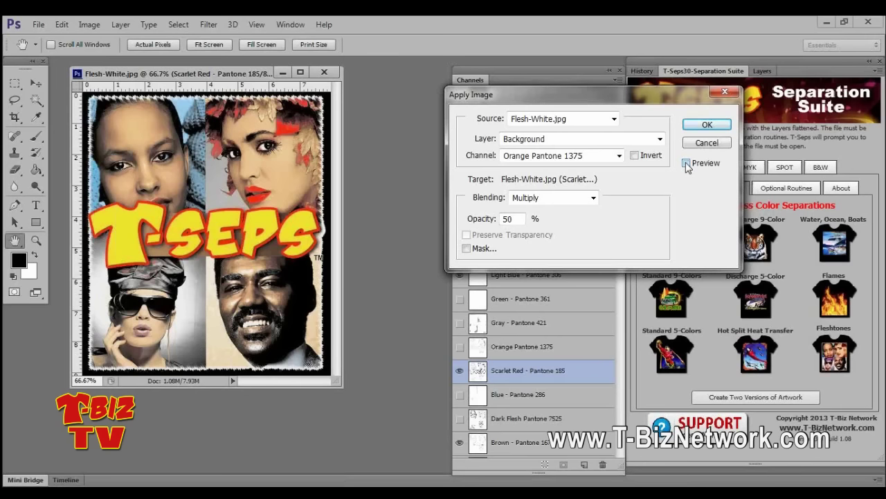
pyautogui.click(687, 164)
pyautogui.click(686, 164)
pyautogui.click(686, 164)
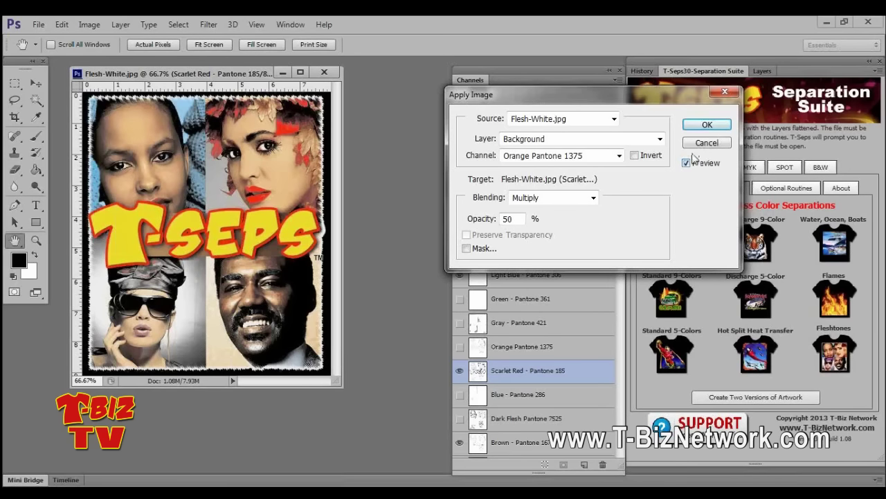
pyautogui.click(707, 126)
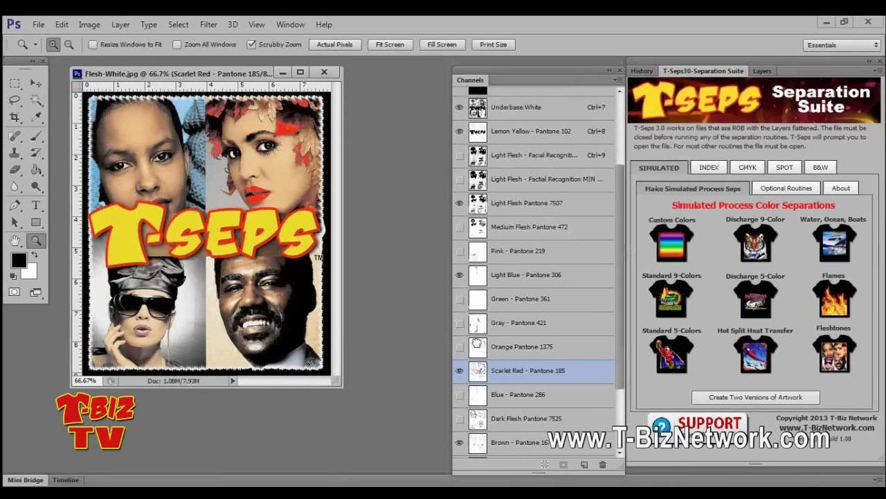
# Delete the Orange Pantone 1375, Gray - Pantone 421, Green - Pantone 361, Pink - Pantone 219 and Medium Flesh Pantone 472 channels.
pyautogui.moveTo(604, 347); pyautogui.dragTo(604, 458)
pyautogui.moveTo(604, 322); pyautogui.dragTo(601, 464)
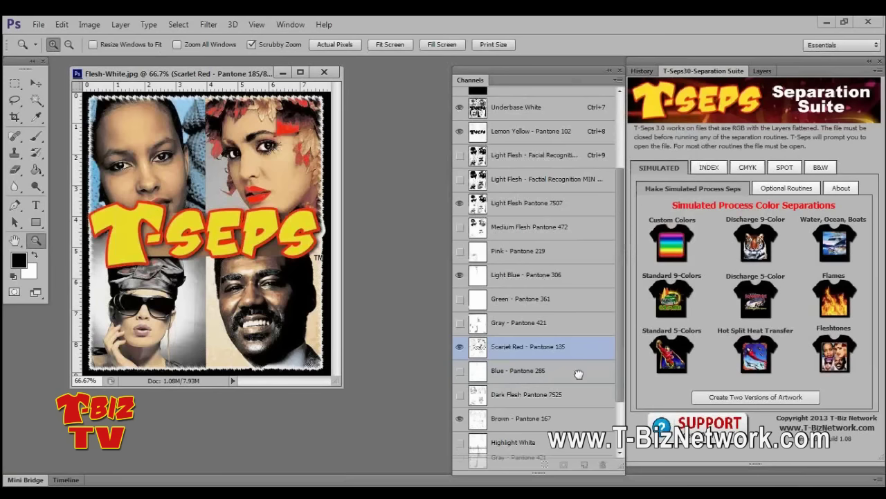
pyautogui.moveTo(601, 299); pyautogui.dragTo(601, 464)
pyautogui.moveTo(599, 250); pyautogui.dragTo(601, 464)
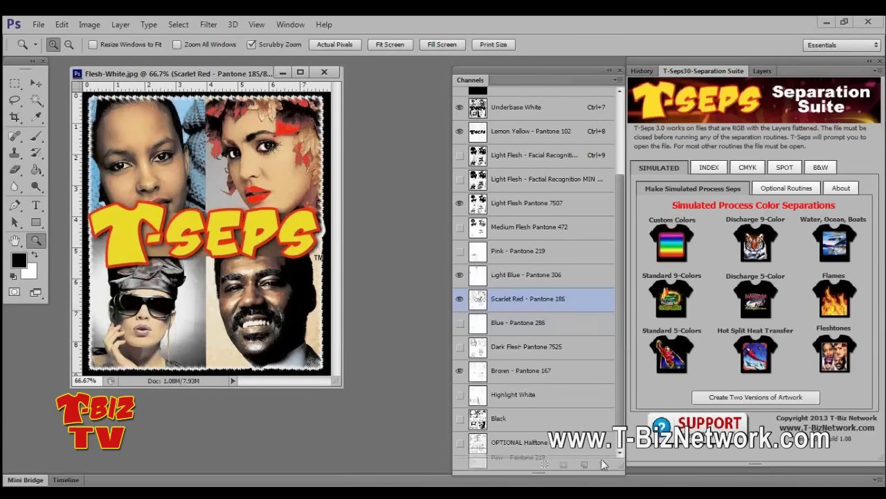
pyautogui.moveTo(599, 229); pyautogui.dragTo(602, 466)
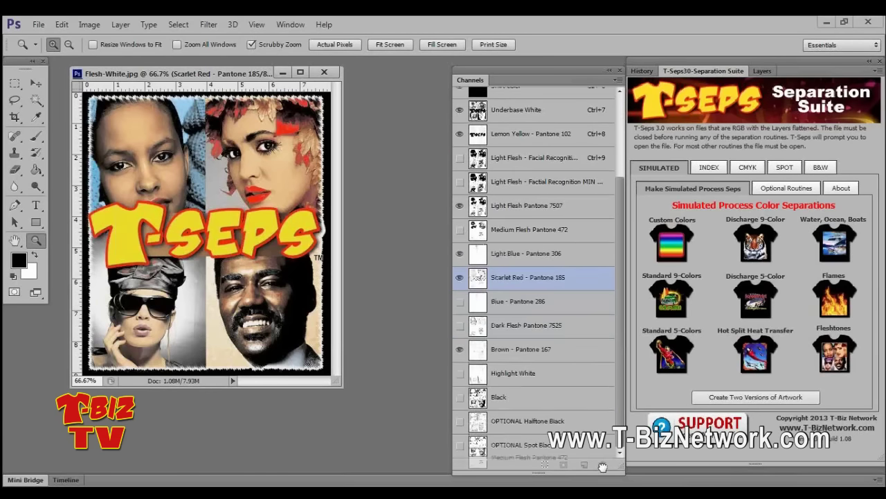
pyautogui.moveTo(548, 344); pyautogui.dragTo(601, 465)
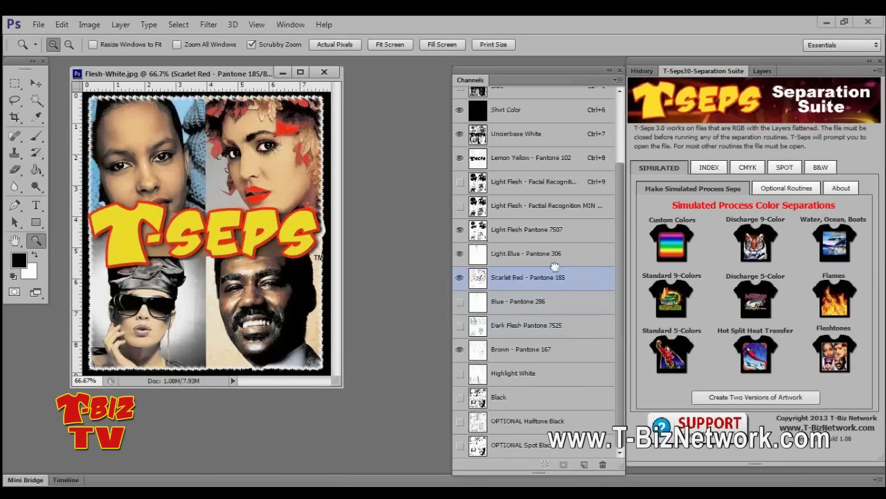
# Delete both Light Flesh Facial Recognition channels, Blue - Pantone 286 and Dark Flesh Pantone 7525.
pyautogui.moveTo(477, 205); pyautogui.dragTo(601, 465)
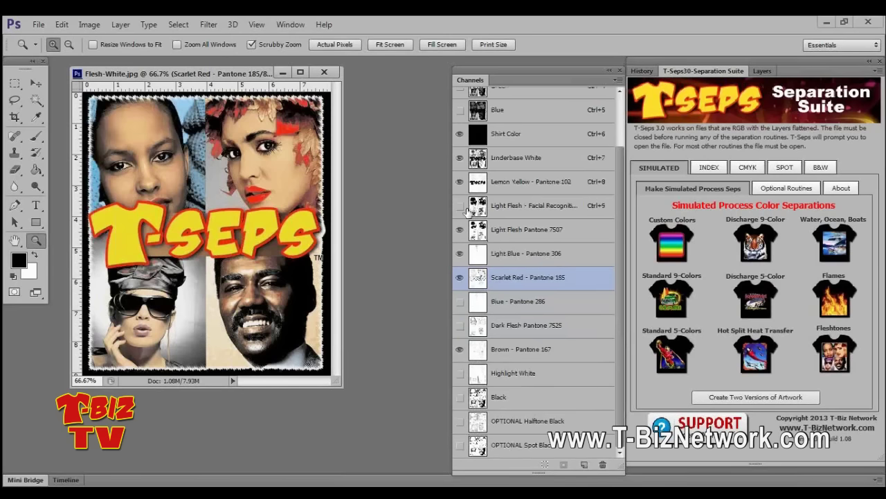
pyautogui.moveTo(477, 205); pyautogui.dragTo(602, 464)
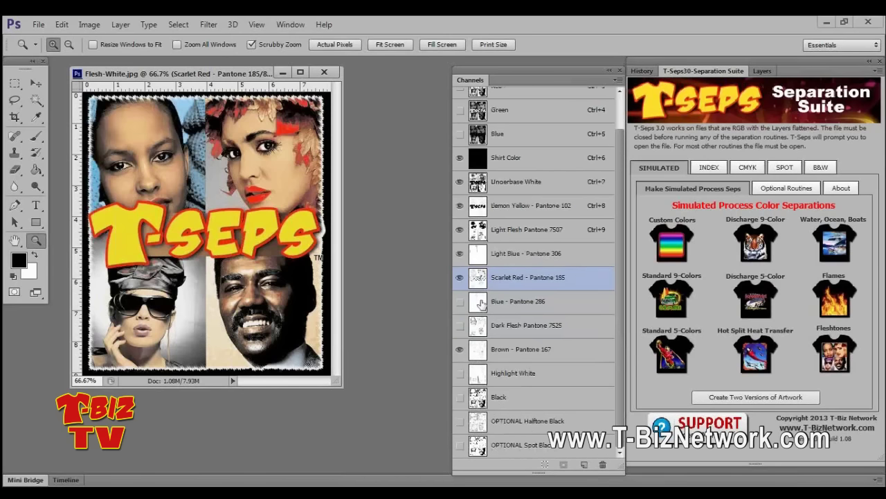
pyautogui.moveTo(479, 305); pyautogui.dragTo(601, 464)
pyautogui.moveTo(479, 326); pyautogui.dragTo(604, 462)
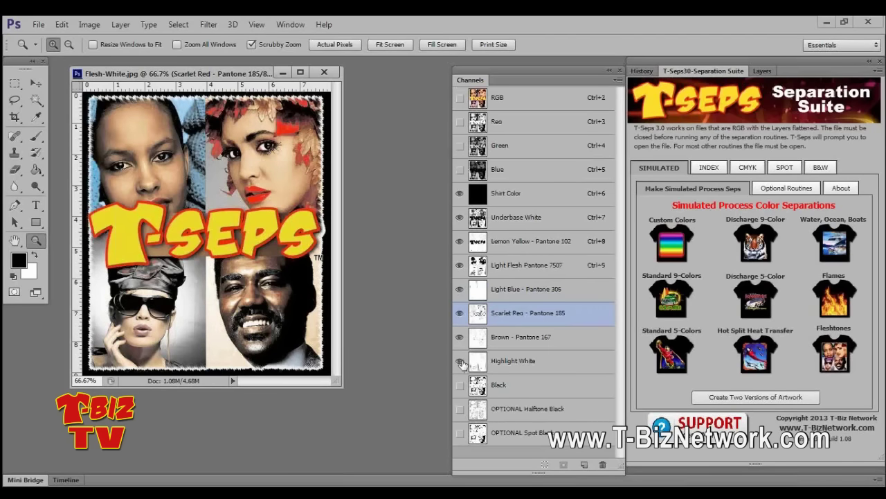
# Compare the preview with and without Highlight White, leave it shown, and hide the Light Blue - Pantone 306 channel.
pyautogui.click(460, 361)
pyautogui.click(460, 361)
pyautogui.click(460, 362)
pyautogui.click(460, 362)
pyautogui.click(460, 361)
pyautogui.click(459, 361)
pyautogui.click(460, 361)
pyautogui.click(460, 361)
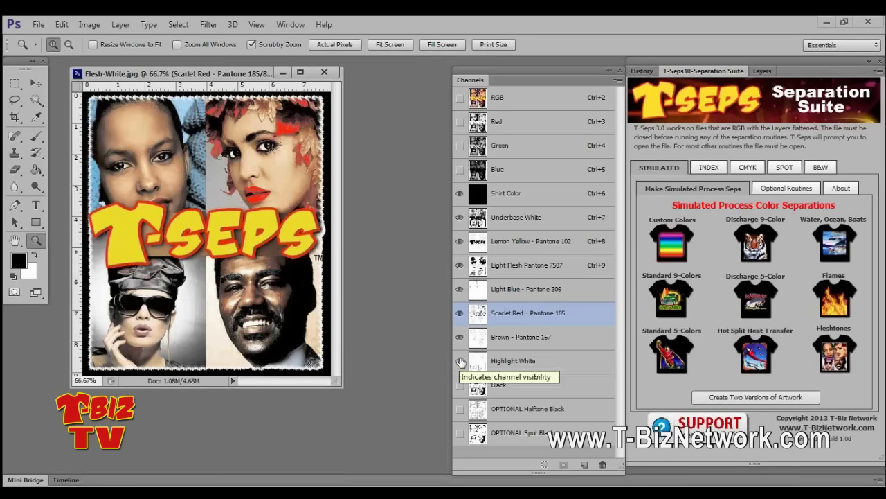
pyautogui.click(460, 361)
pyautogui.click(460, 289)
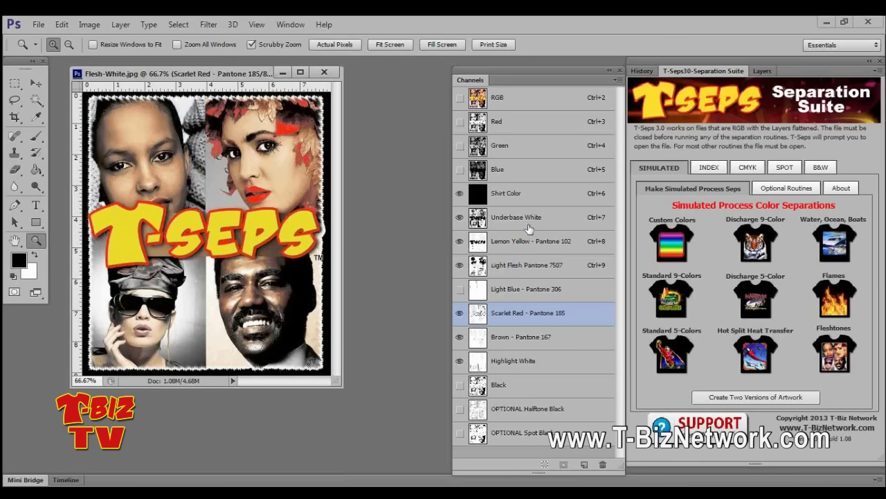
# Show the outputting and screen printing recommendations, and rename the Underbase White channel as "1-305-Underbase White flash after", widening the channel list to fit.
pyautogui.click(755, 191)
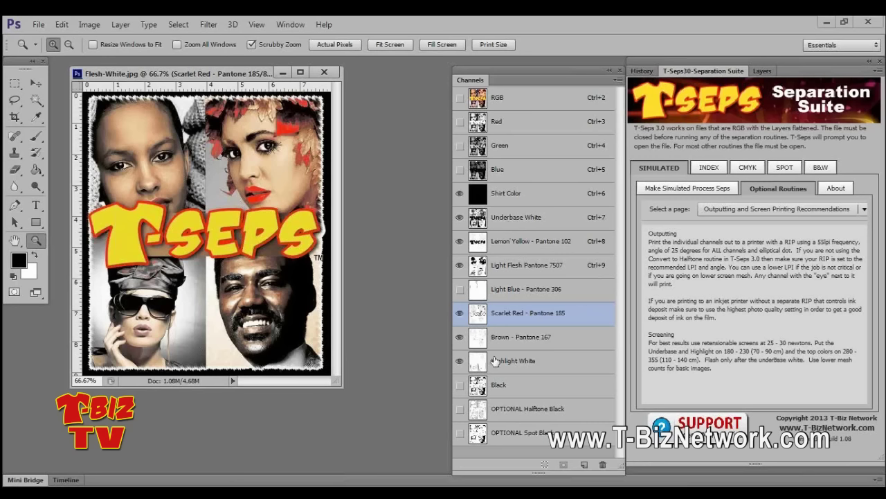
pyautogui.doubleClick(499, 216)
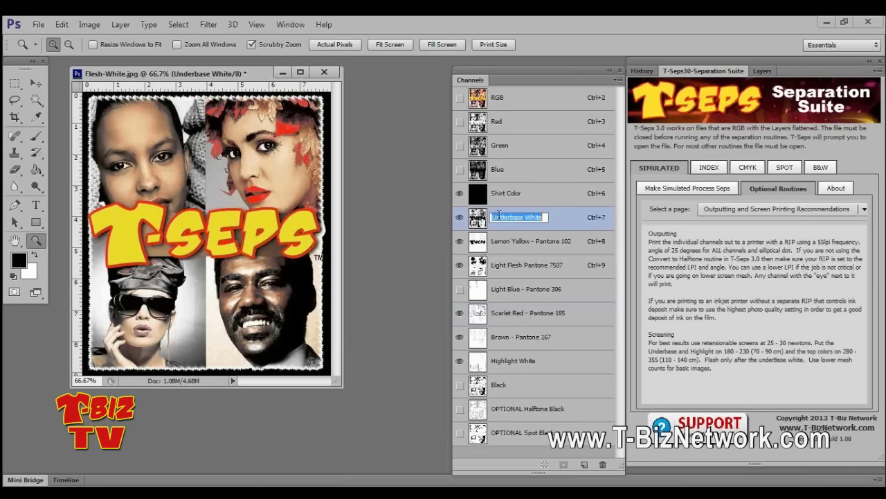
pyautogui.click(494, 217)
pyautogui.write('1-306')
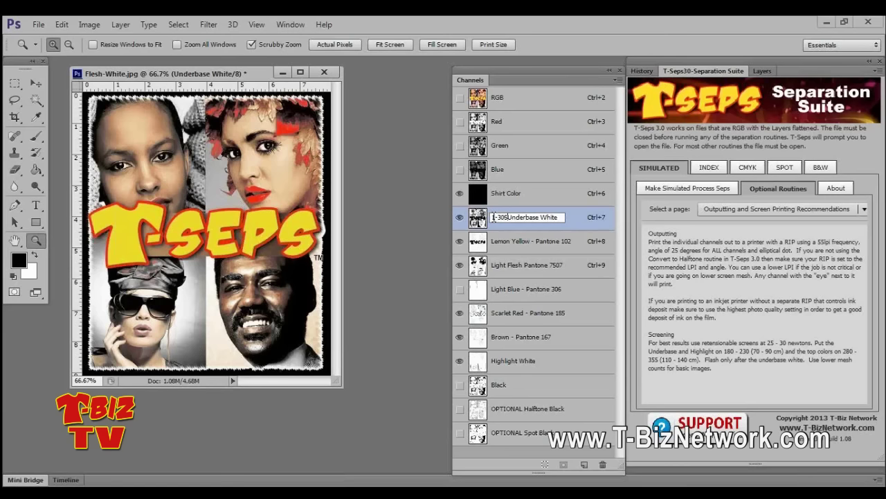
pyautogui.write('-Underbase White flash after')
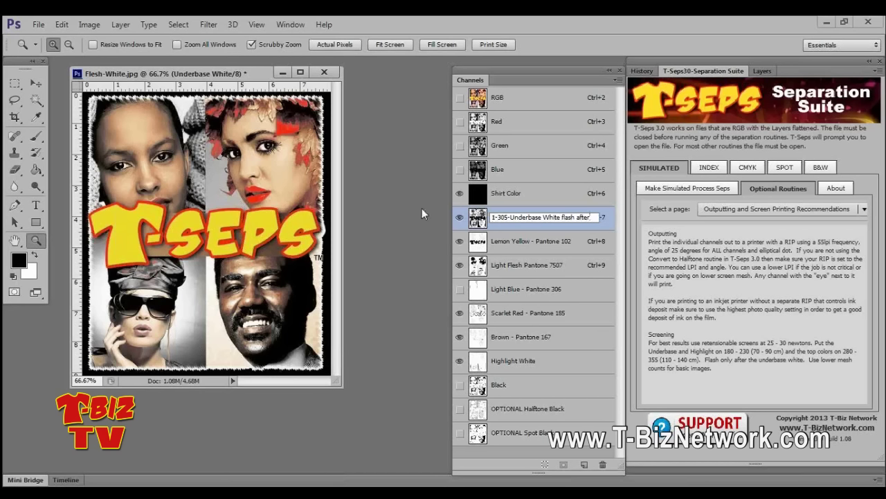
pyautogui.doubleClick(422, 208)
pyautogui.click(721, 400)
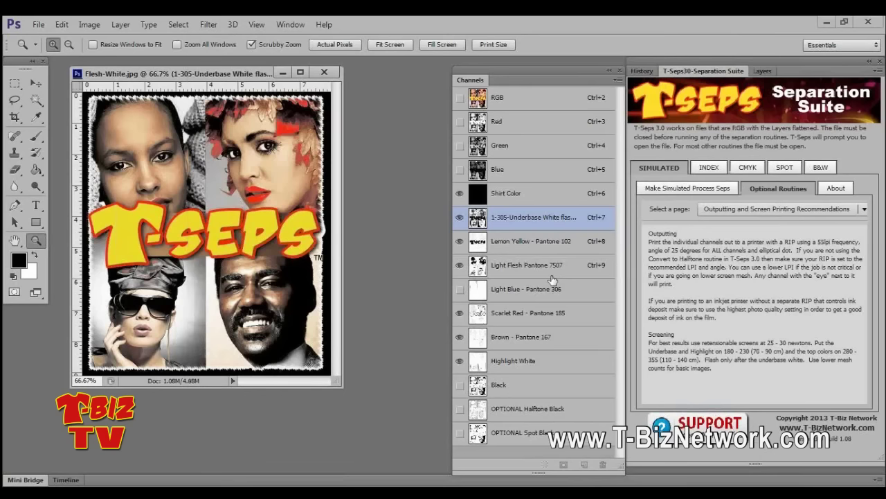
pyautogui.moveTo(434, 234); pyautogui.dragTo(411, 234)
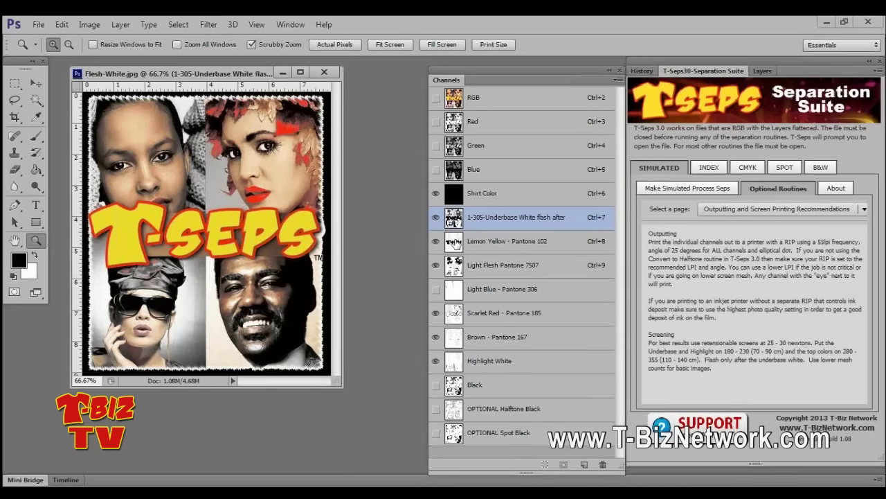
# Set the Lemon Yellow - Pantone 102 spot channel's ink color to PANTONE 107 C from the PANTONE solid coated library.
pyautogui.doubleClick(454, 241)
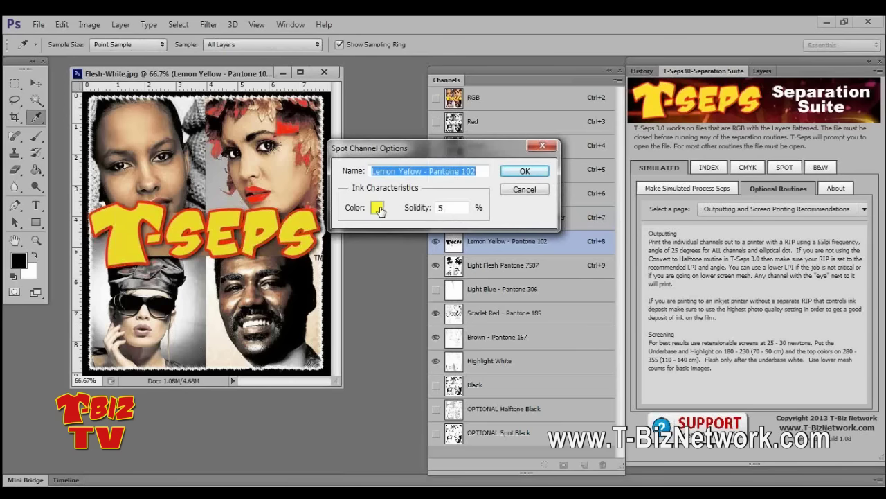
pyautogui.click(379, 209)
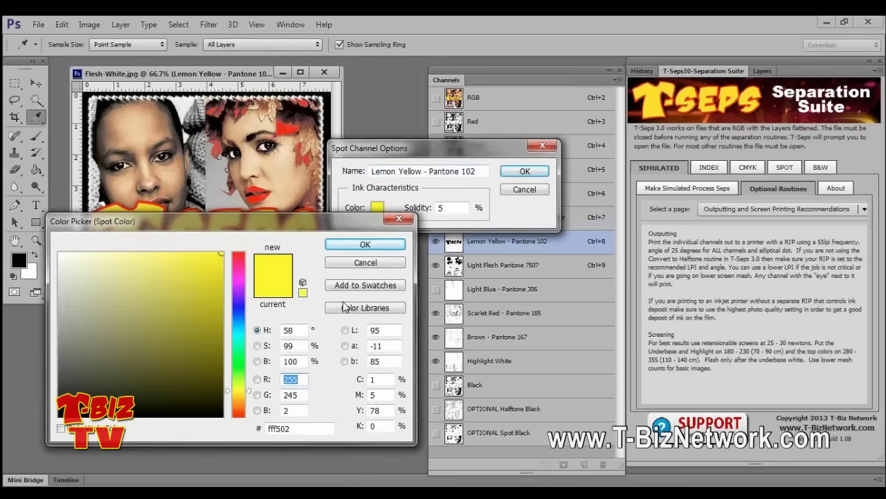
pyautogui.click(365, 308)
pyautogui.write('107 C')
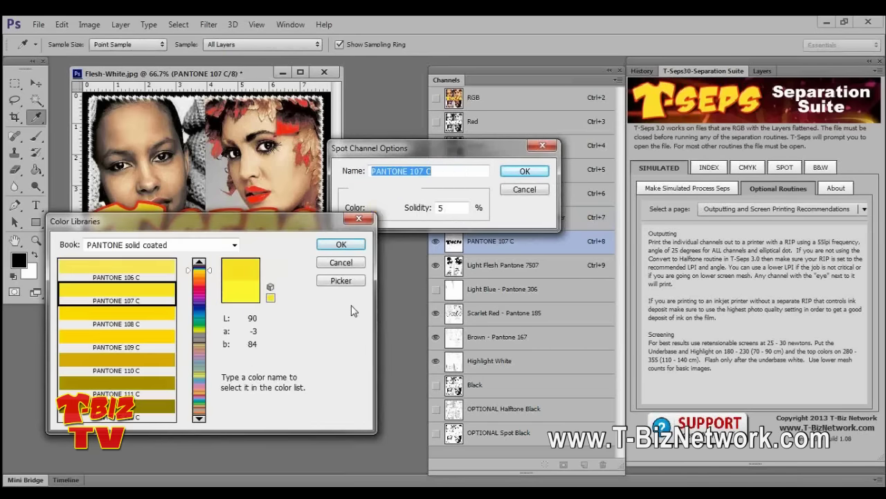
pyautogui.press('Return')
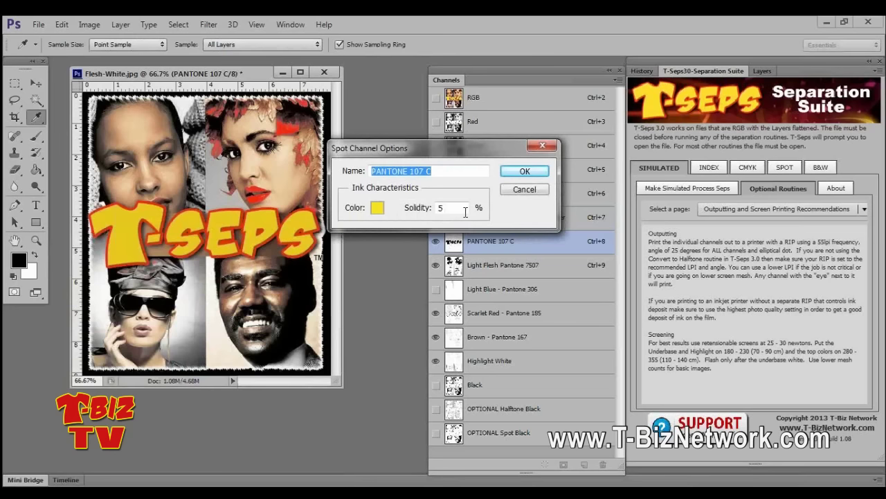
pyautogui.click(524, 171)
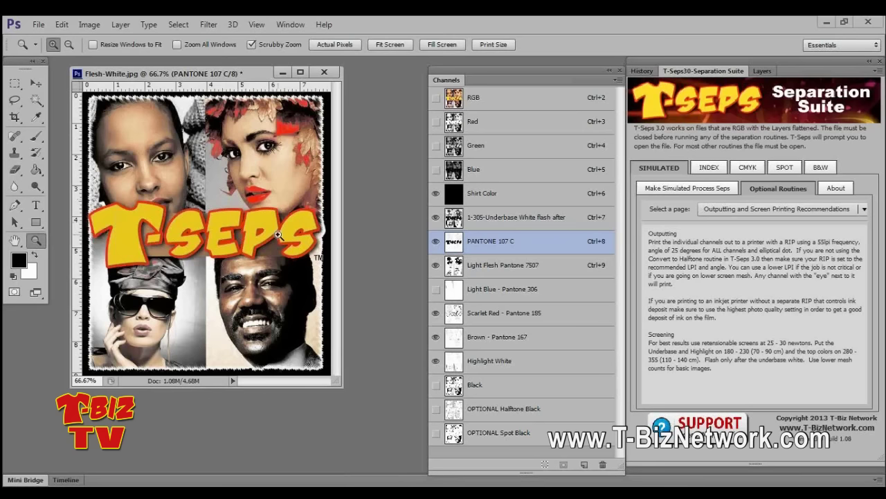
# Display the Create Halftone Dots and Output routines, and close Flesh-White.jpg without saving its changes.
pyautogui.click(745, 211)
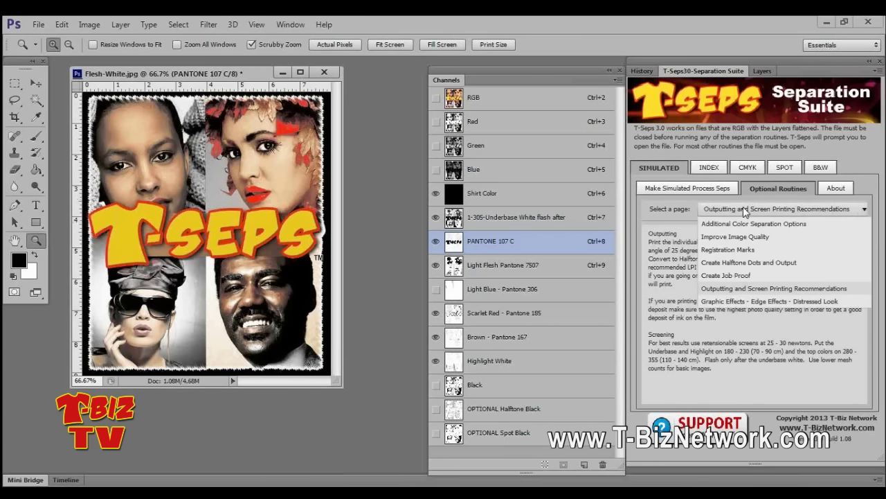
pyautogui.click(742, 263)
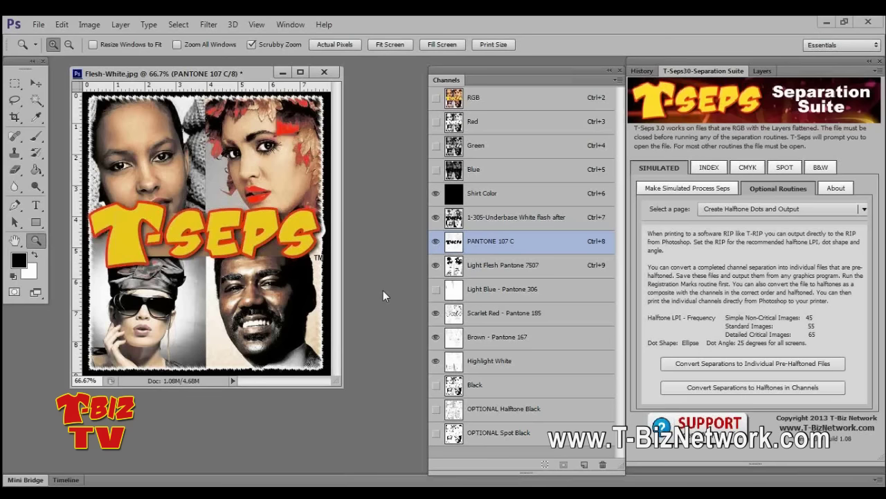
pyautogui.click(324, 71)
pyautogui.click(430, 201)
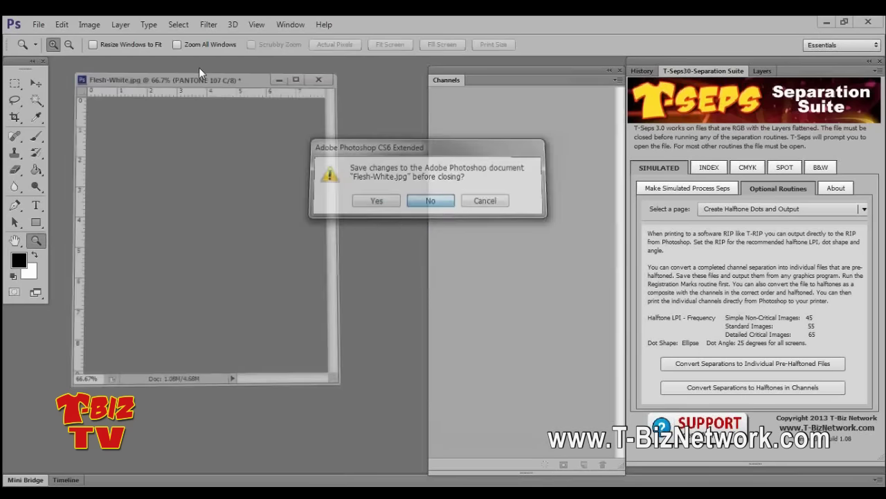
# Open AirShow72-White.psd from the SimulatedProcess folder and float it in its own window.
pyautogui.click(36, 25)
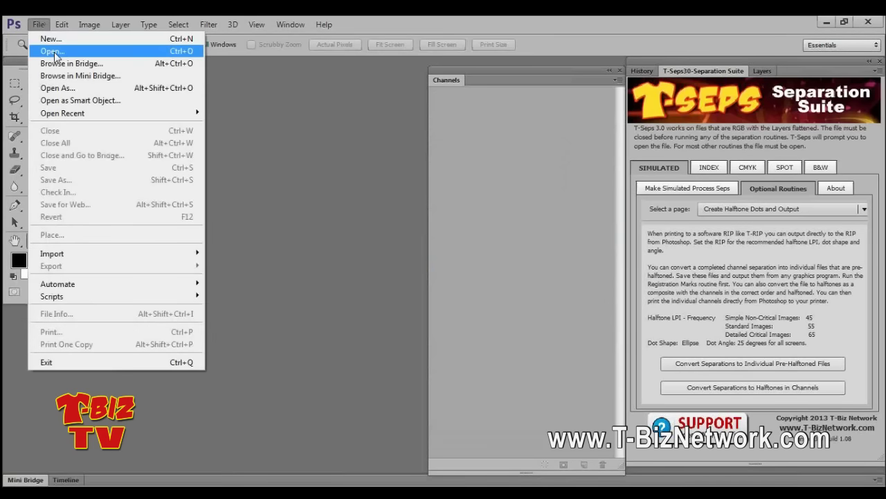
pyautogui.press('Return')
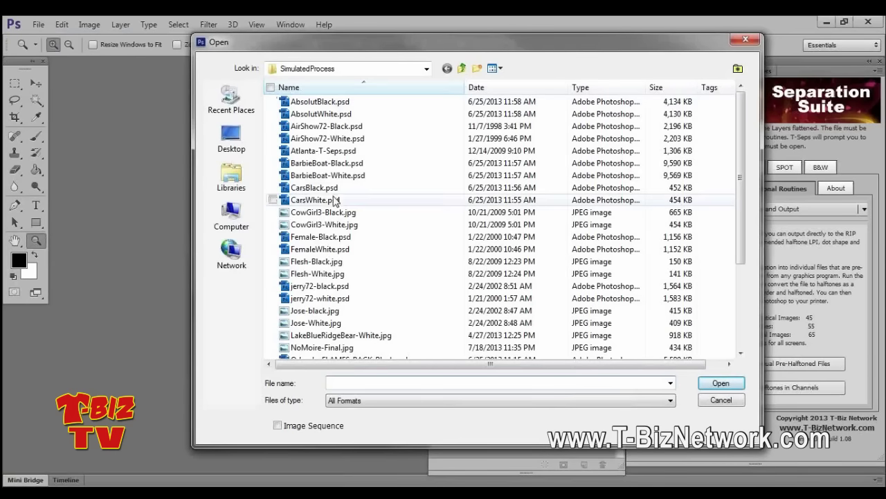
pyautogui.click(313, 152)
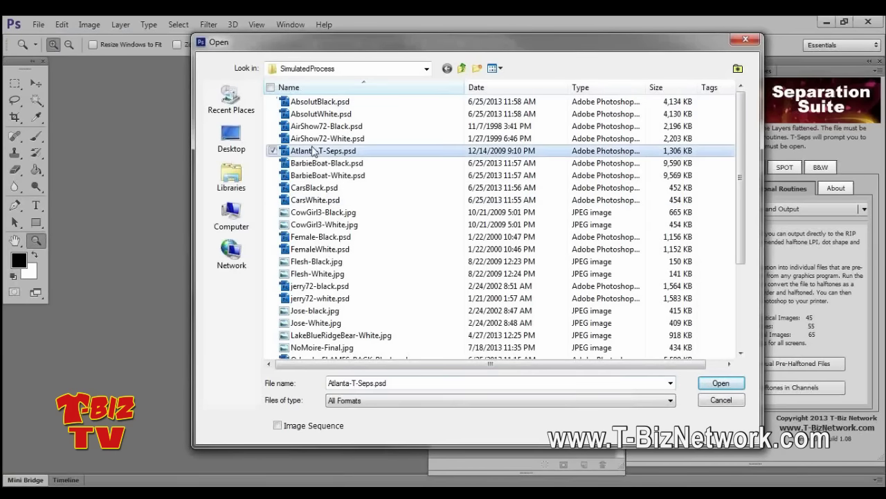
pyautogui.doubleClick(303, 139)
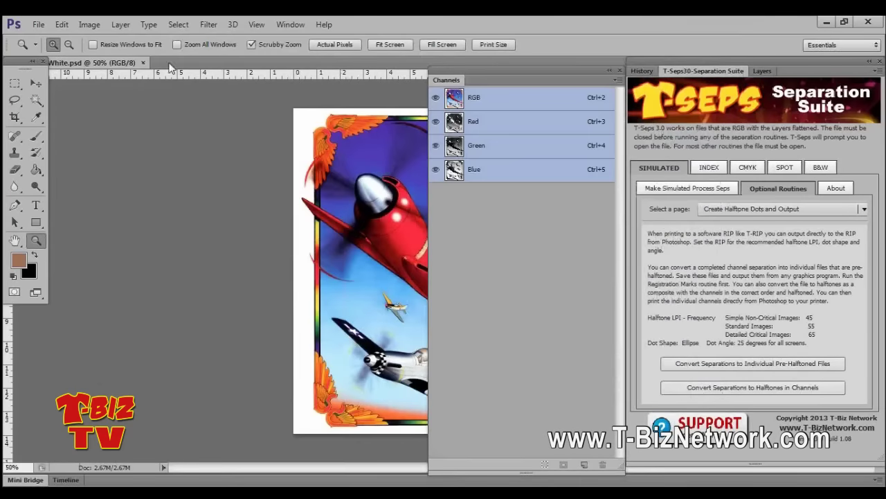
pyautogui.click(126, 63)
pyautogui.click(236, 64)
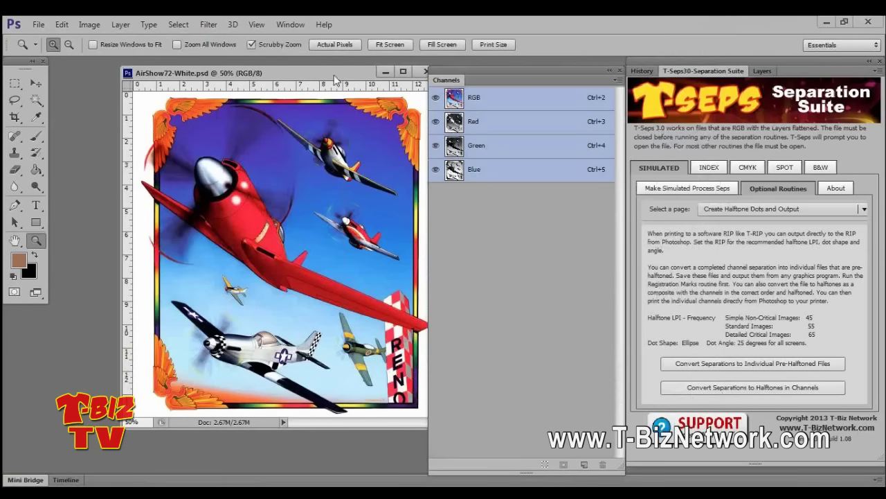
# Display the Graphic Effects - Edge Effects - Distressed Look routines, and make a rectangular marquee selection slightly inside the artwork's outer border.
pyautogui.click(772, 208)
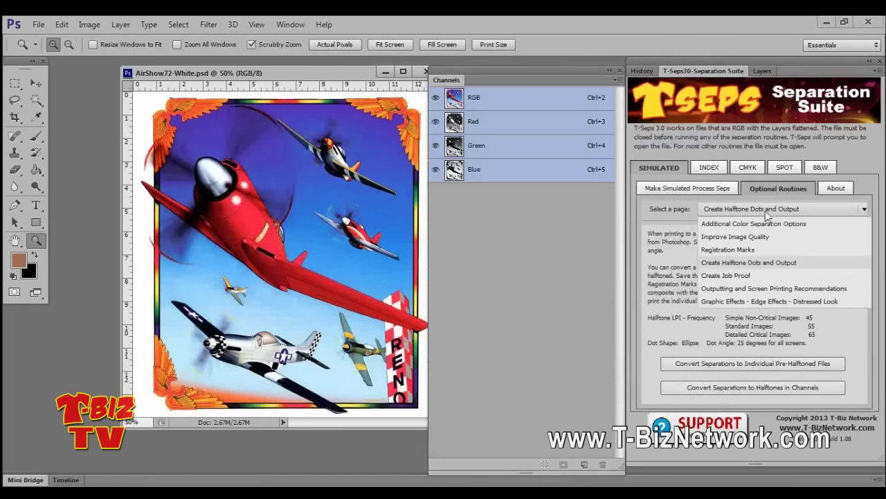
pyautogui.click(730, 301)
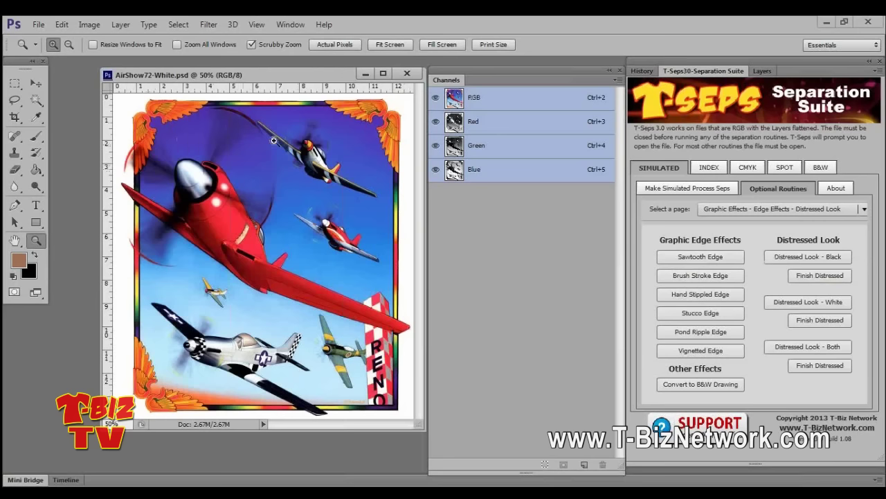
pyautogui.click(15, 83)
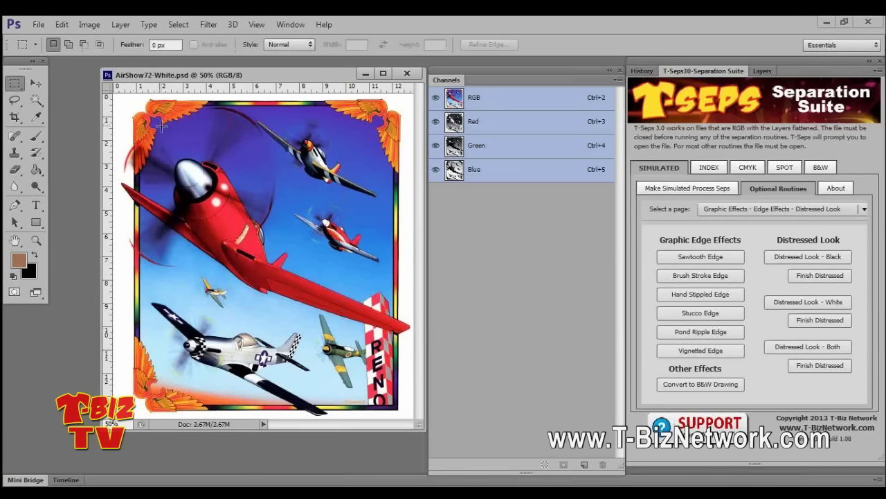
pyautogui.moveTo(155, 121); pyautogui.dragTo(390, 396)
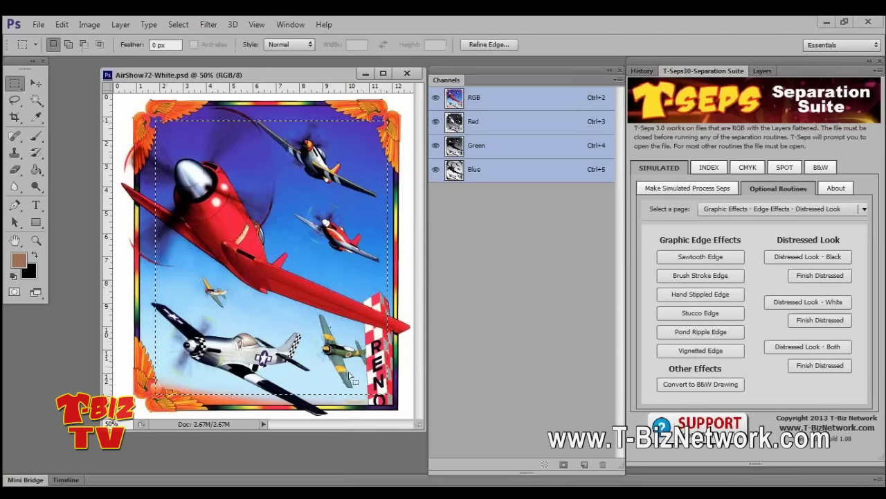
# Run the Sawtooth Edge routine on the selection with a 50-pixel feather radius and a black fill in Normal mode at 100% opacity.
pyautogui.click(704, 260)
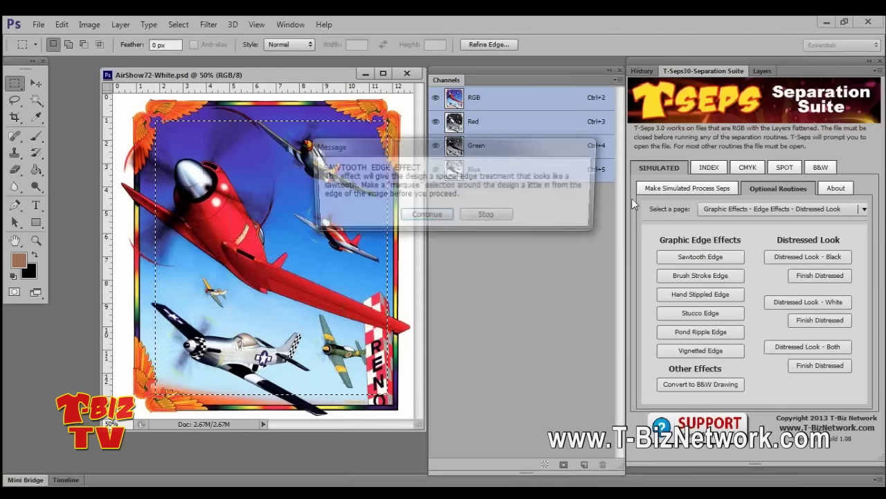
pyautogui.click(429, 217)
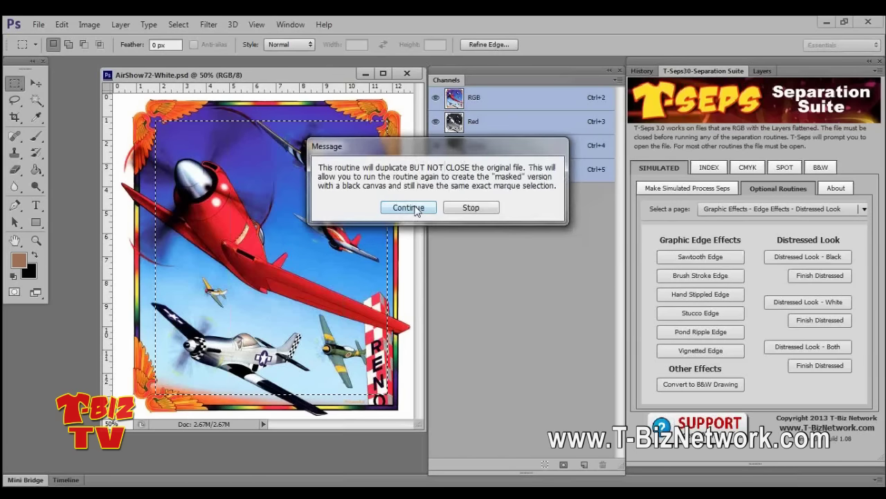
pyautogui.click(415, 210)
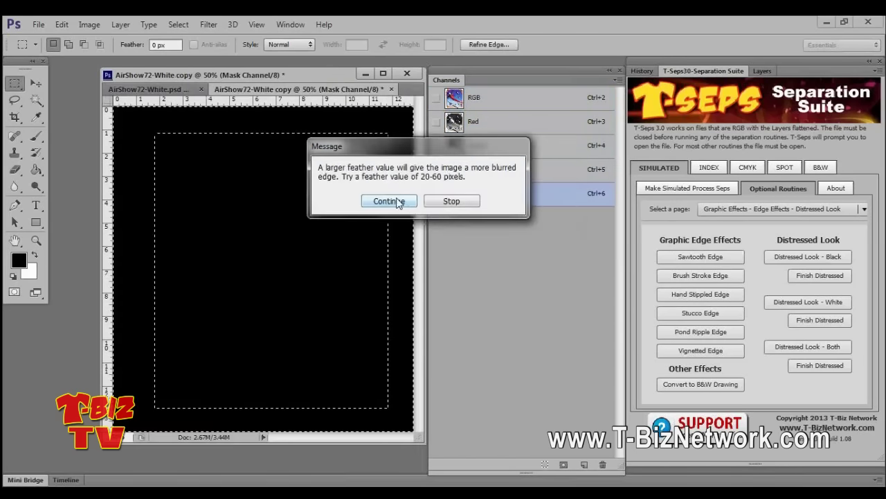
pyautogui.click(389, 201)
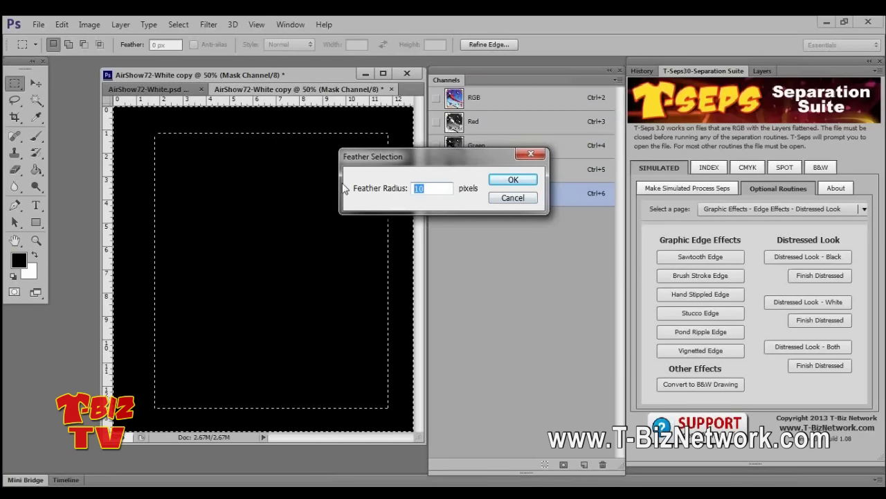
pyautogui.write('50')
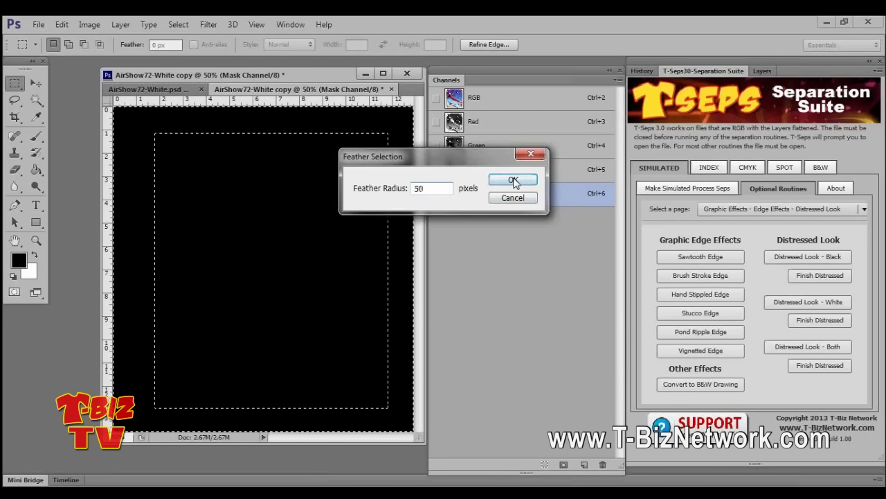
pyautogui.click(512, 180)
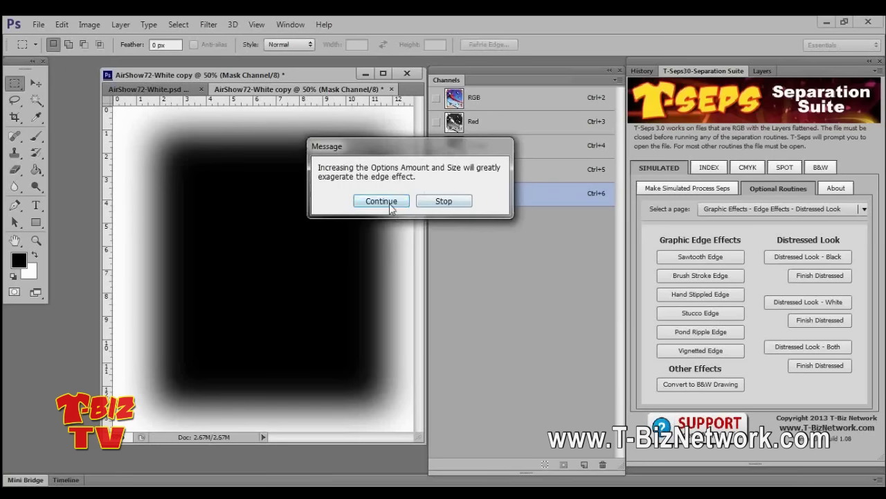
pyautogui.click(381, 201)
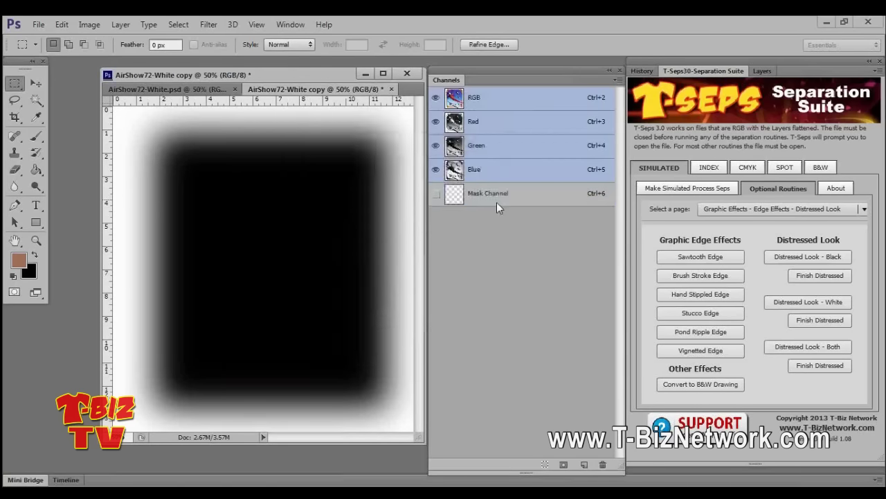
pyautogui.click(407, 210)
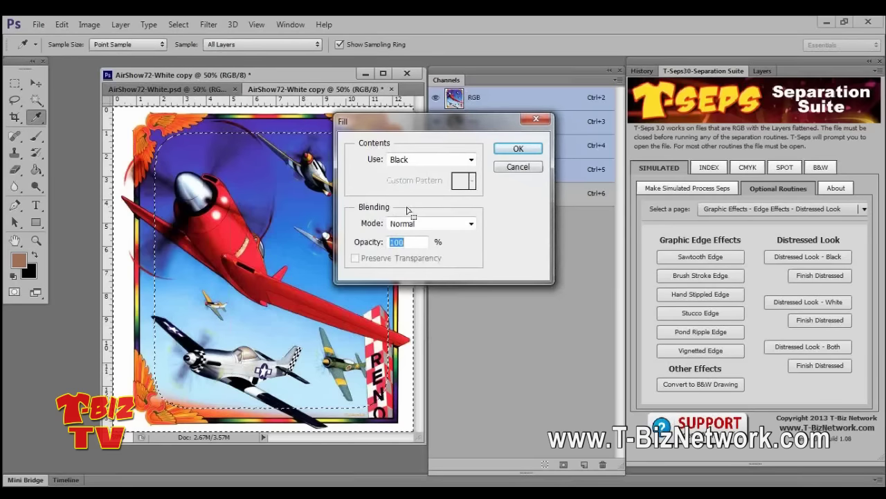
pyautogui.click(516, 150)
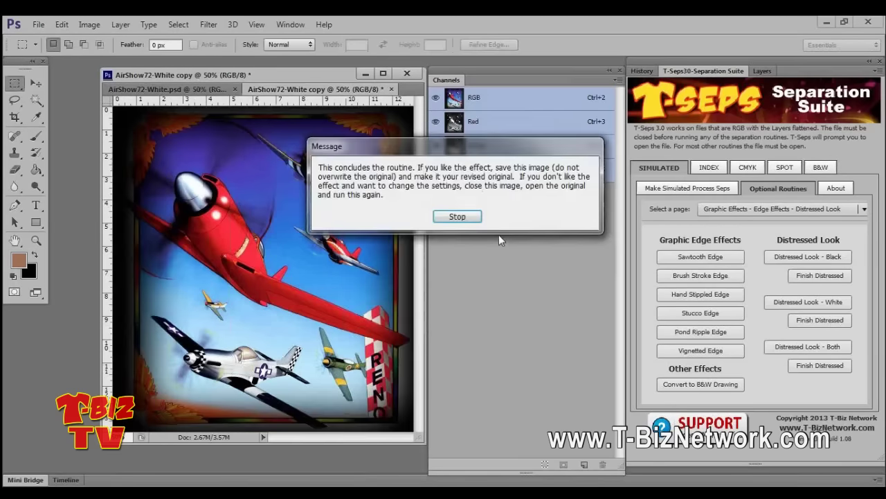
pyautogui.click(457, 216)
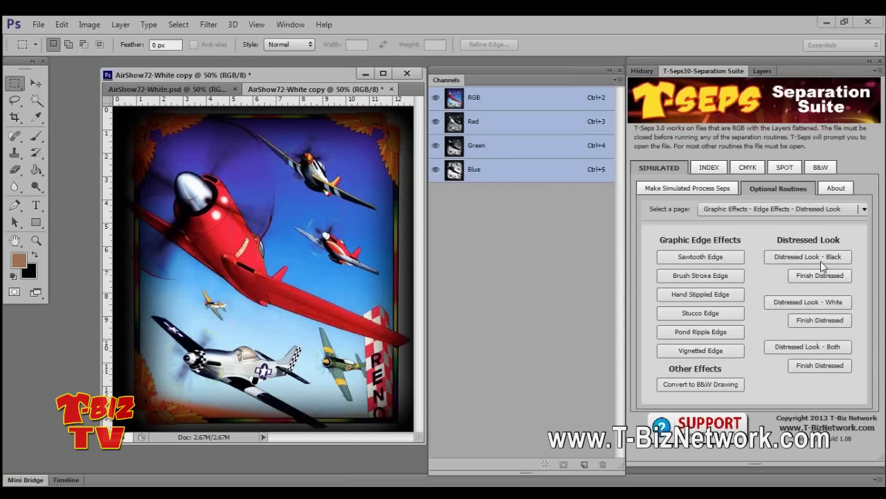
# Revert AirShow72-White copy to its initial history snapshot, and return to the T-Seps graphic effects routines.
pyautogui.click(643, 71)
pyautogui.click(731, 91)
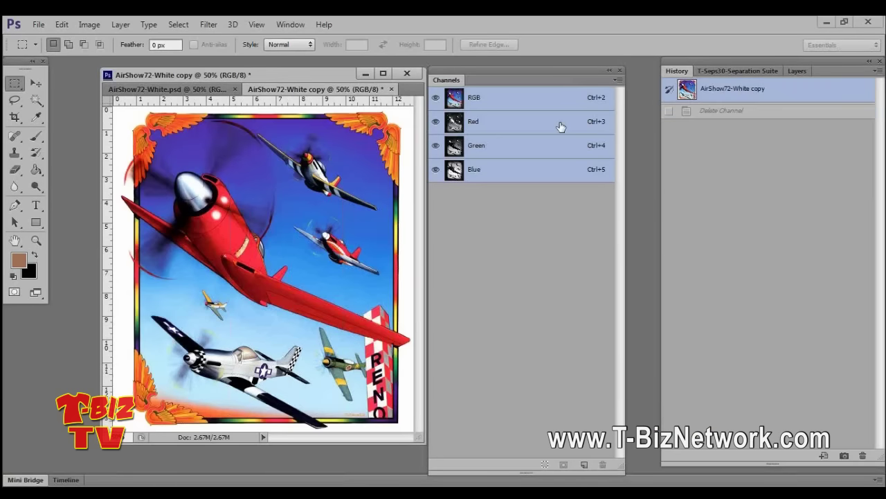
pyautogui.click(734, 71)
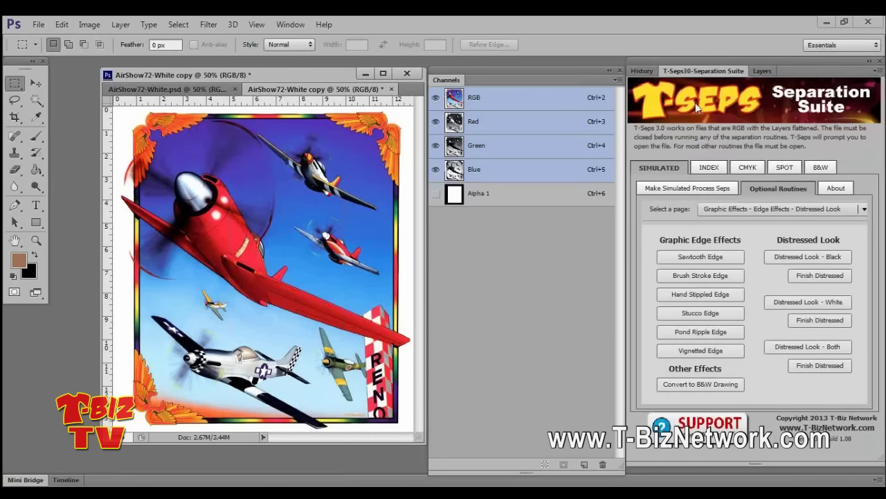